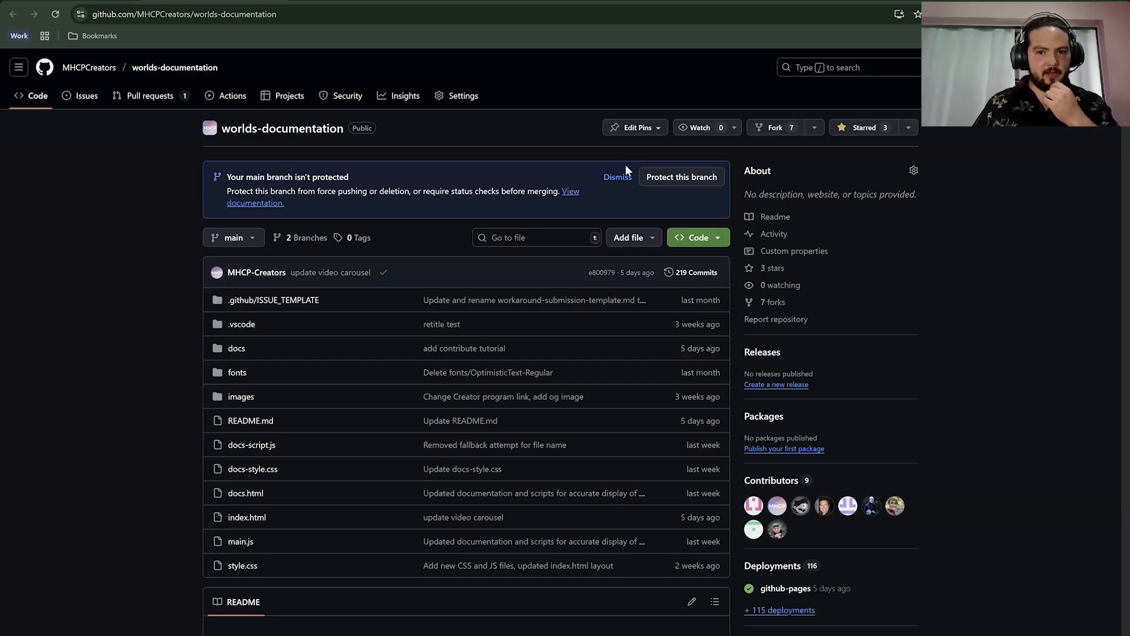
Step: Dismiss the 'main branch isn't protected' banner and scroll down to the README
{"action": "left_click", "coordinate": [616, 177]}
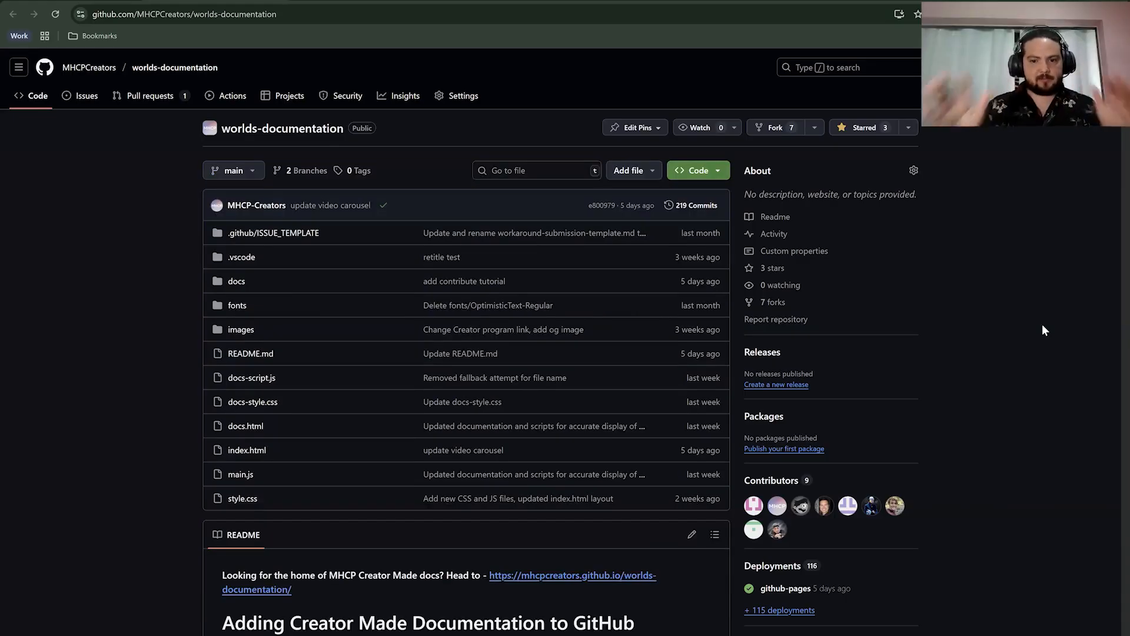
{"action": "scroll", "coordinate": [1009, 323], "scroll_direction": "down", "scroll_amount": 8}
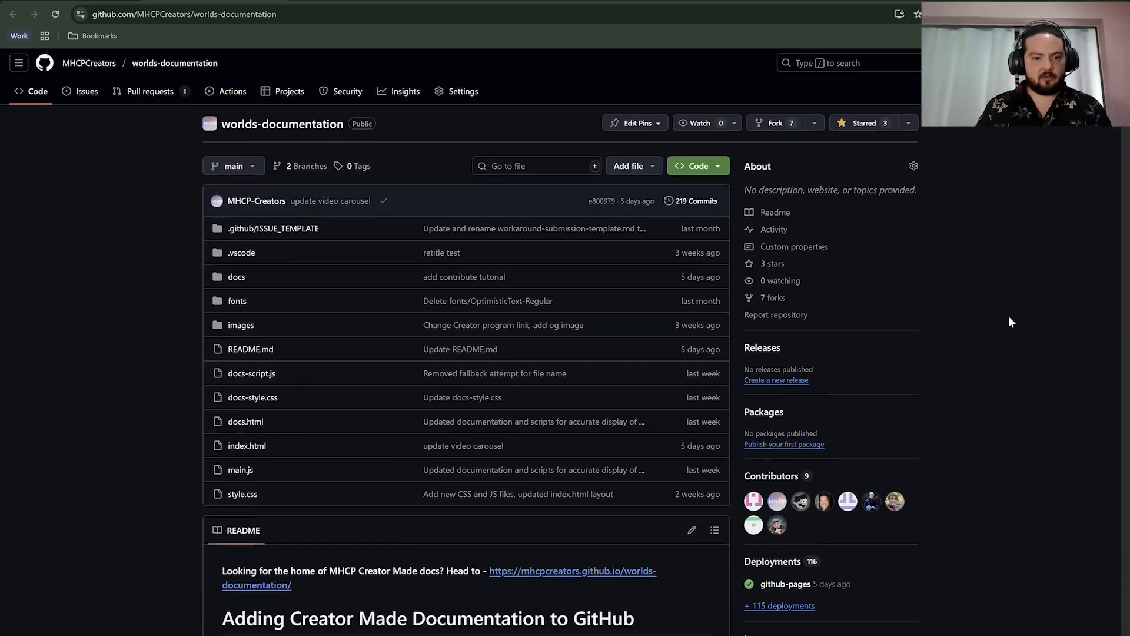
{"action": "scroll", "coordinate": [1012, 313], "scroll_direction": "down", "scroll_amount": 1}
{"action": "scroll", "coordinate": [1013, 313], "scroll_direction": "up", "scroll_amount": 1}
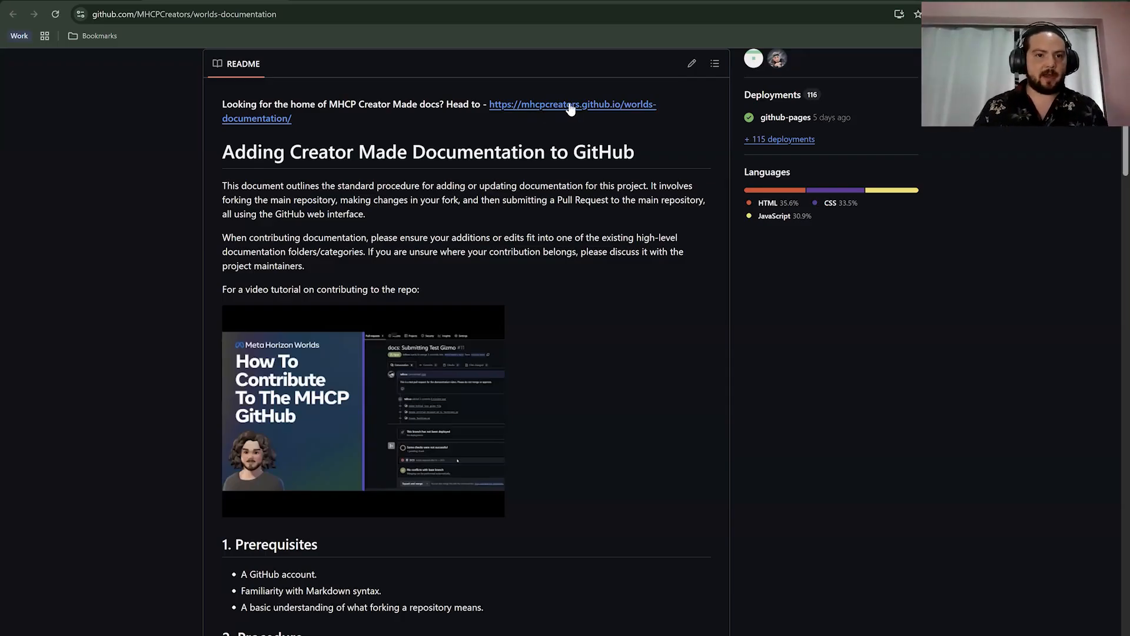
Step: Open mhcpcreators.github.io/worlds-documentation from the README and browse its Featured Content and Get Started lists
{"action": "left_click", "coordinate": [494, 105]}
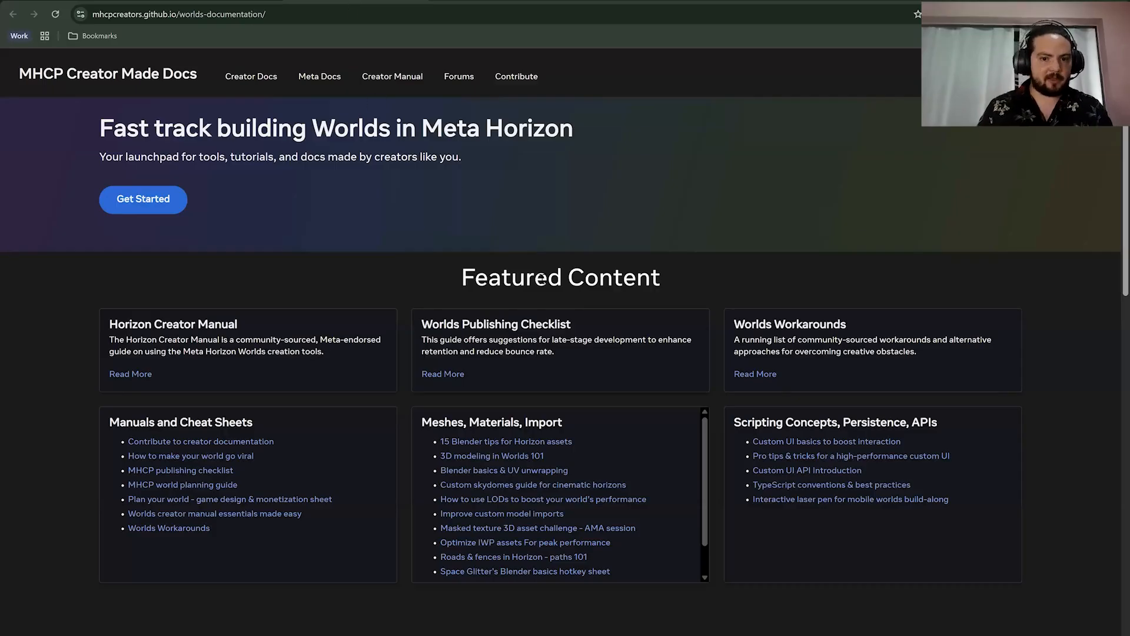
{"action": "scroll", "coordinate": [513, 463], "scroll_direction": "down", "scroll_amount": 1}
{"action": "scroll", "coordinate": [514, 463], "scroll_direction": "up", "scroll_amount": 1}
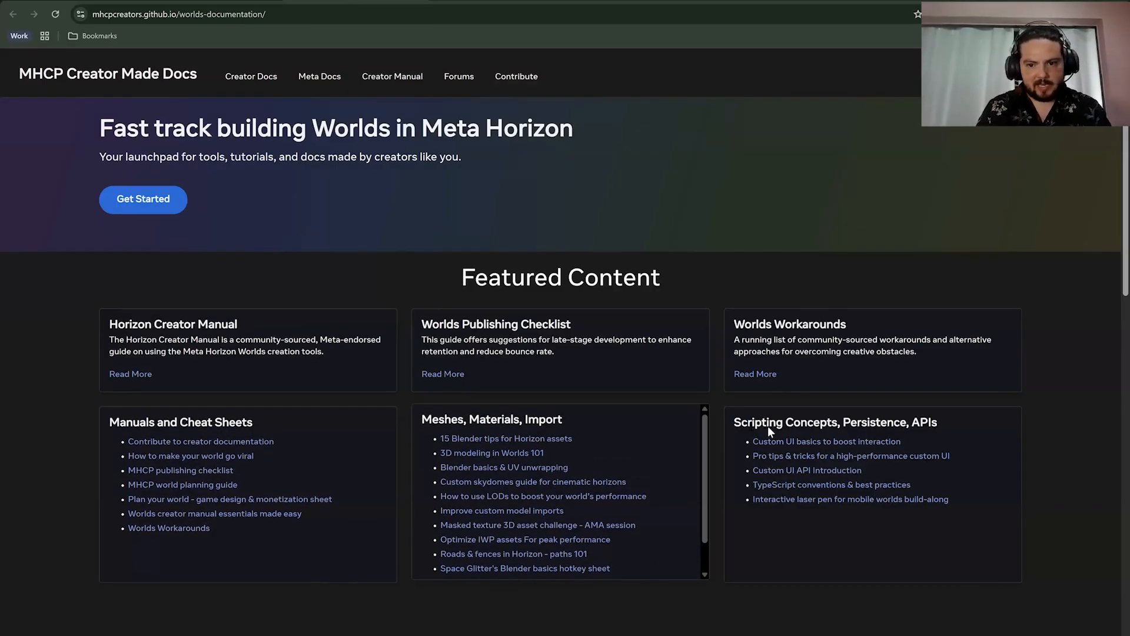
{"action": "scroll", "coordinate": [768, 428], "scroll_direction": "down", "scroll_amount": 1}
{"action": "scroll", "coordinate": [545, 464], "scroll_direction": "down", "scroll_amount": 1}
{"action": "scroll", "coordinate": [539, 482], "scroll_direction": "up", "scroll_amount": 1}
{"action": "scroll", "coordinate": [858, 498], "scroll_direction": "down", "scroll_amount": 2}
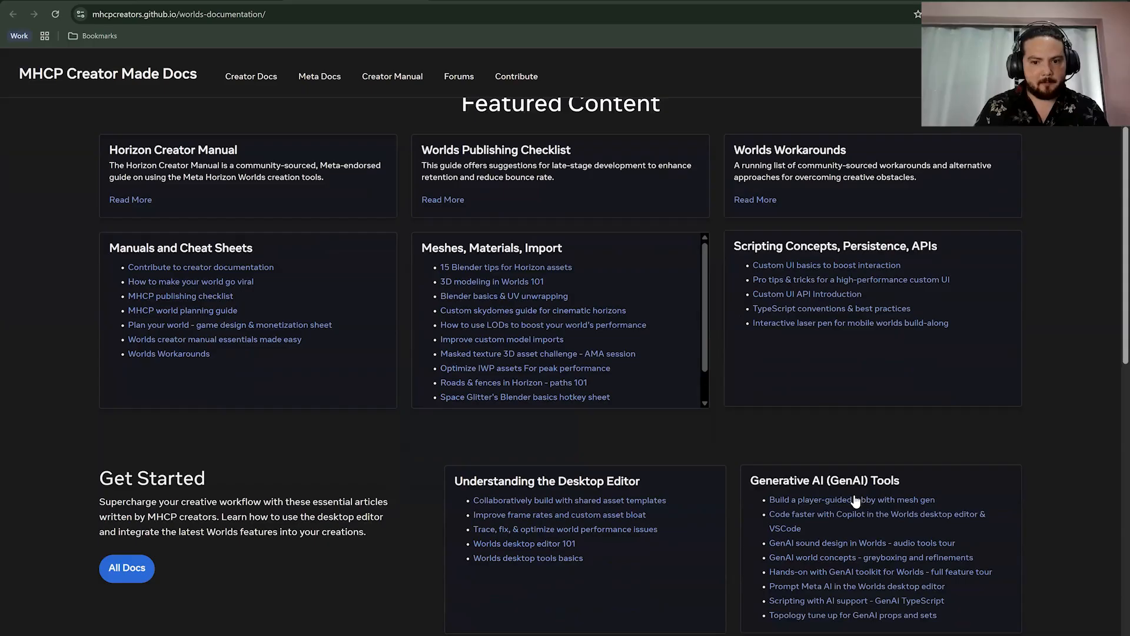
{"action": "scroll", "coordinate": [553, 454], "scroll_direction": "up", "scroll_amount": 3}
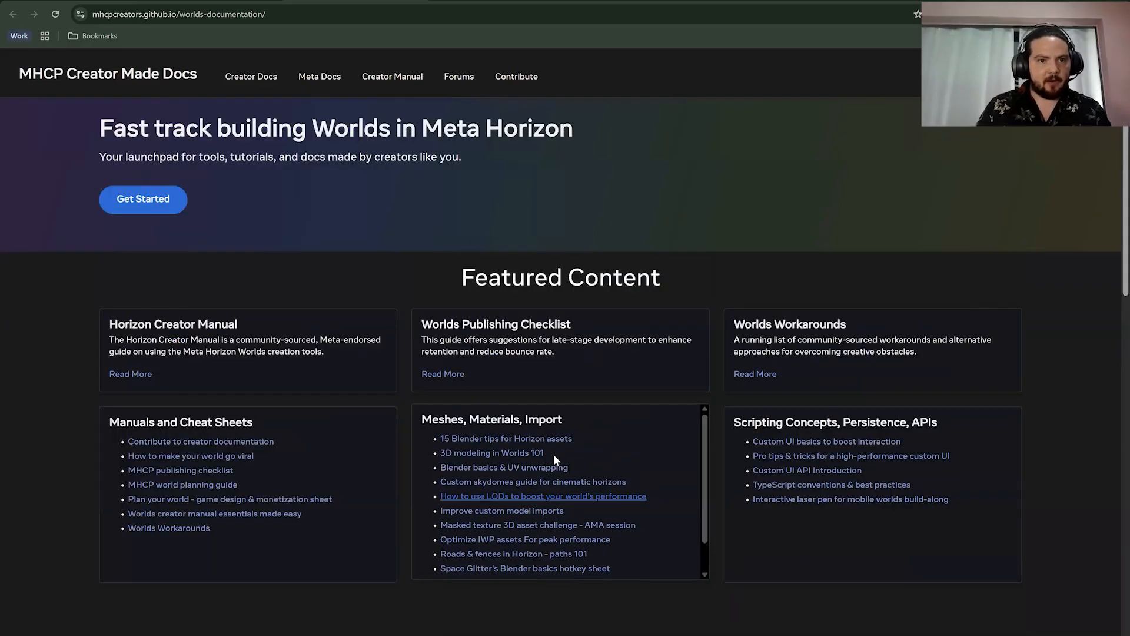
Step: Open Creator Docs and collapse the Manuals, Generative ai tools and Creating a world categories
{"action": "left_click", "coordinate": [261, 77]}
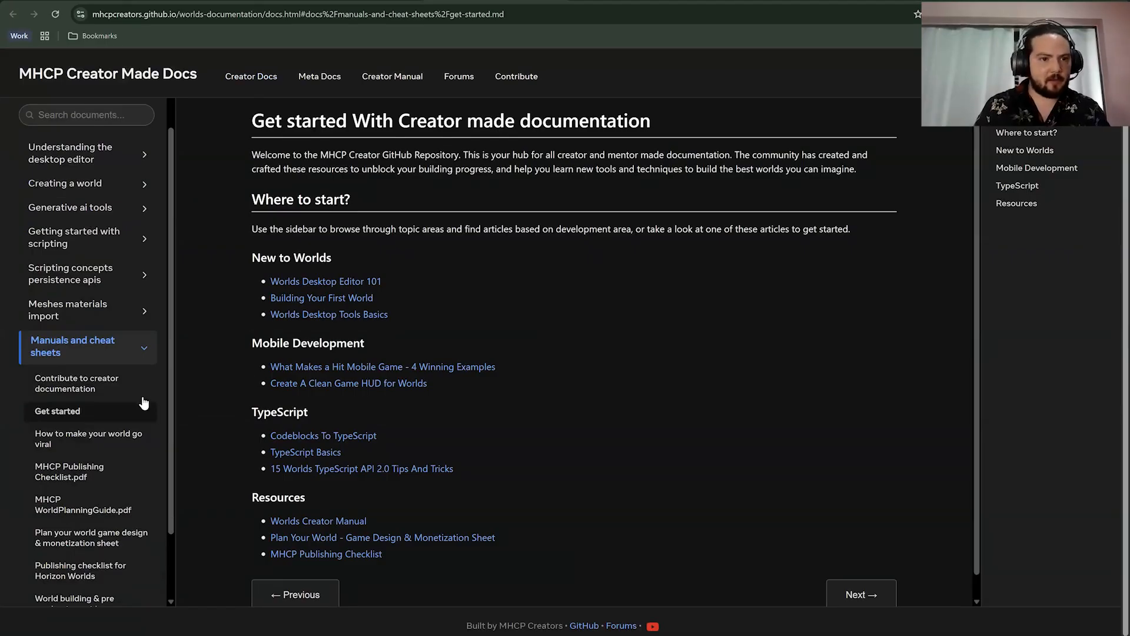
{"action": "scroll", "coordinate": [59, 165], "scroll_direction": "up", "scroll_amount": 1}
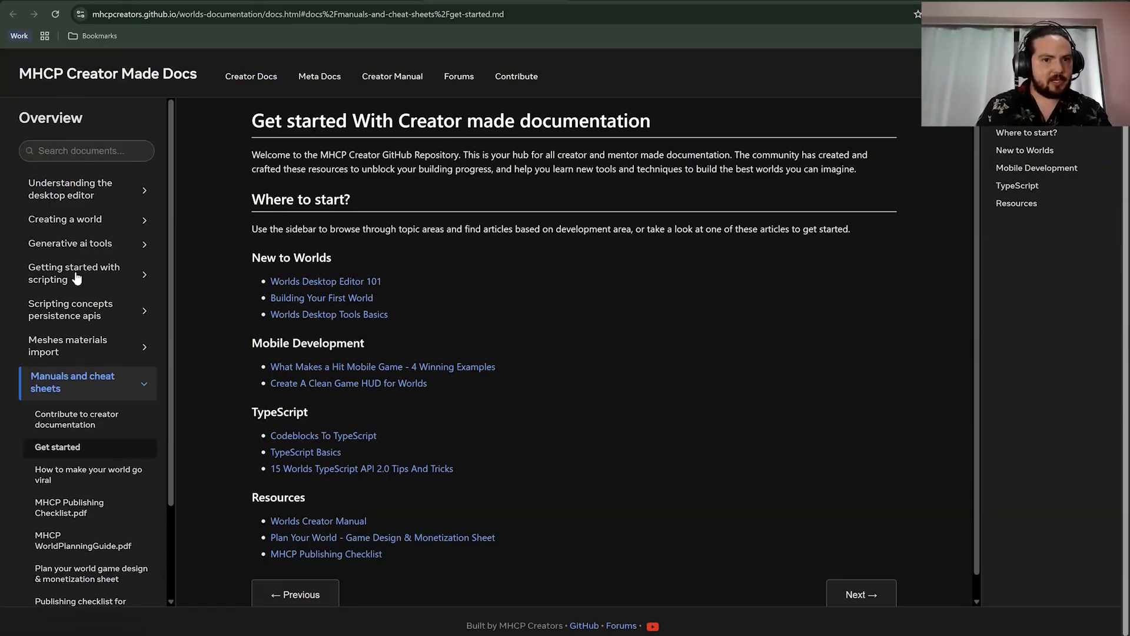
{"action": "left_click", "coordinate": [109, 387]}
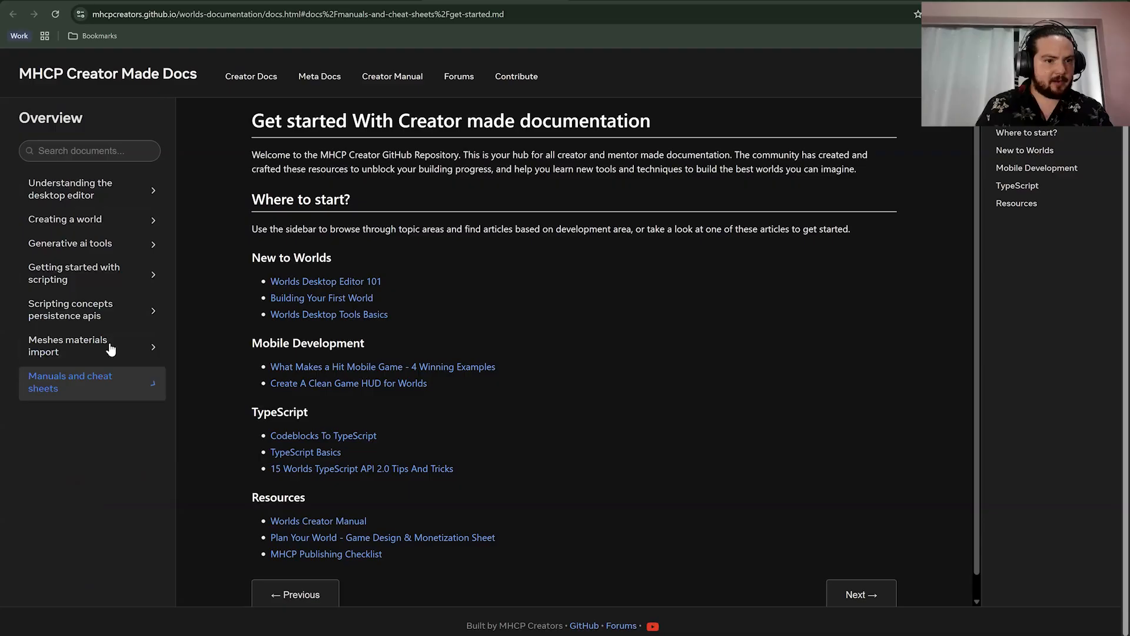
{"action": "left_click", "coordinate": [126, 247]}
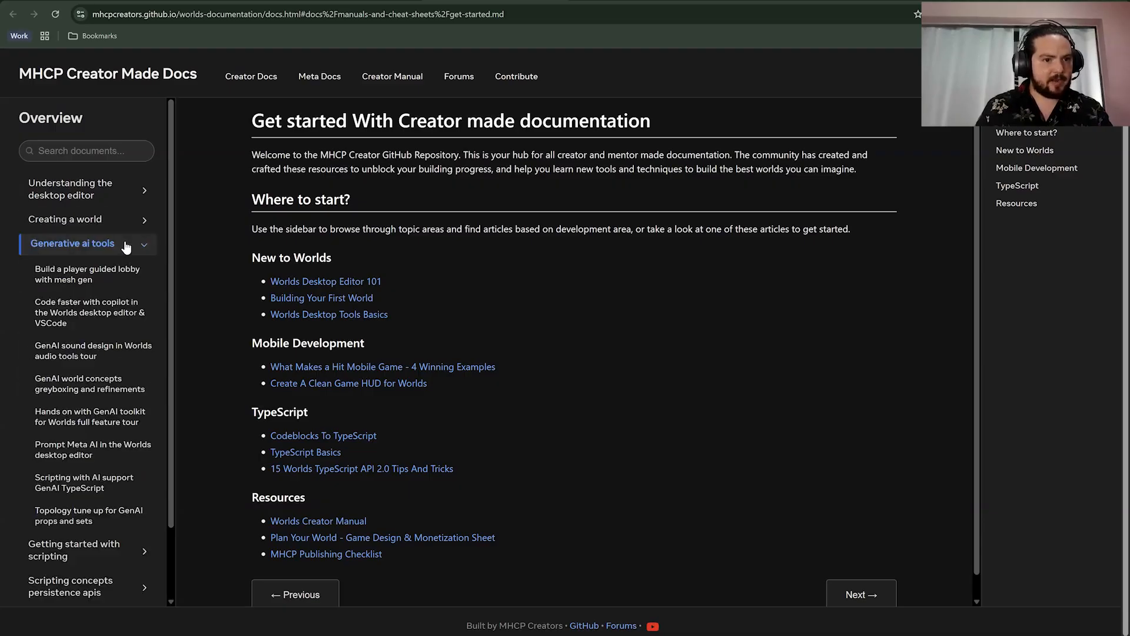
{"action": "left_click", "coordinate": [125, 246]}
{"action": "left_click", "coordinate": [127, 222]}
{"action": "left_click", "coordinate": [126, 222]}
Step: Peek into the desktop editor and scripting categories, then visit Meta Docs and come back
{"action": "left_click", "coordinate": [129, 201]}
{"action": "left_click", "coordinate": [130, 201]}
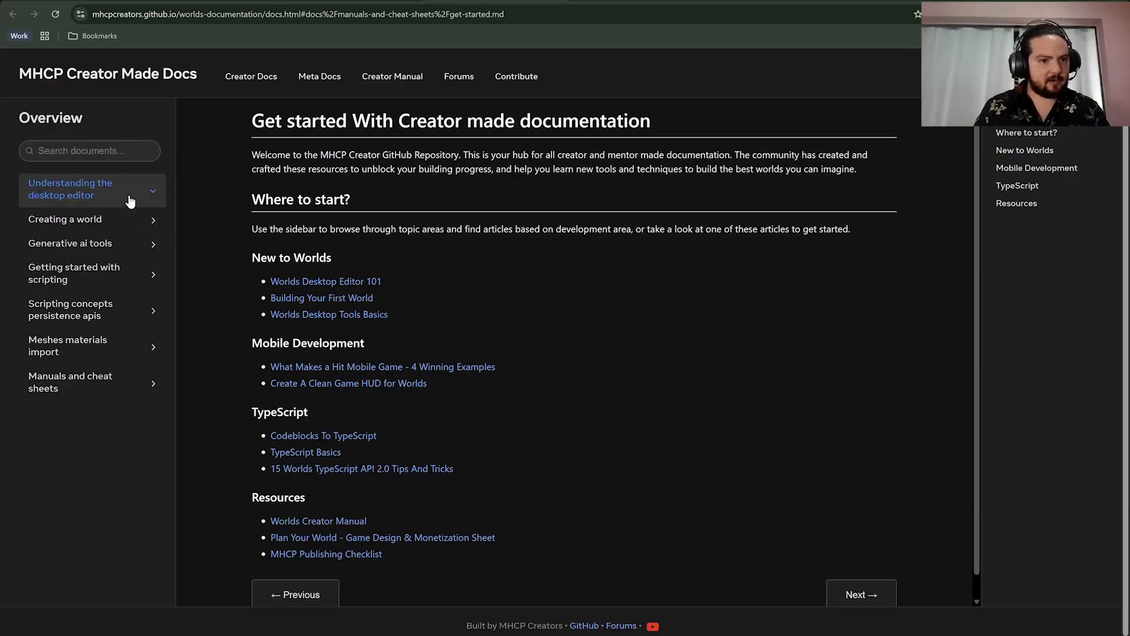
{"action": "left_click", "coordinate": [125, 307]}
{"action": "left_click", "coordinate": [125, 307]}
{"action": "left_click", "coordinate": [126, 286]}
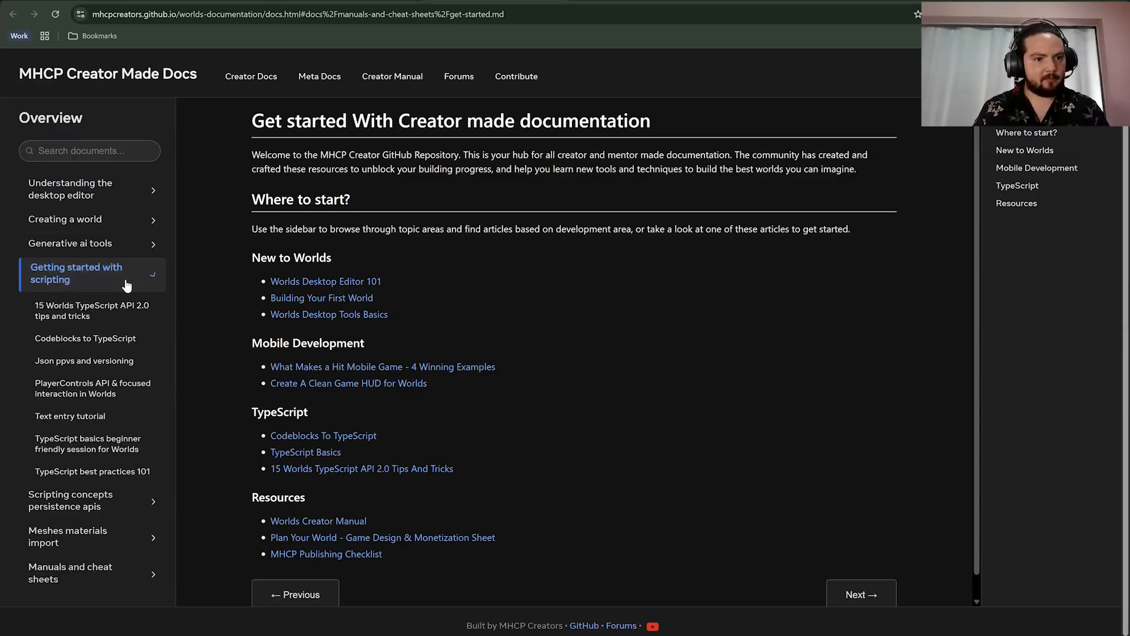
{"action": "left_click", "coordinate": [127, 285]}
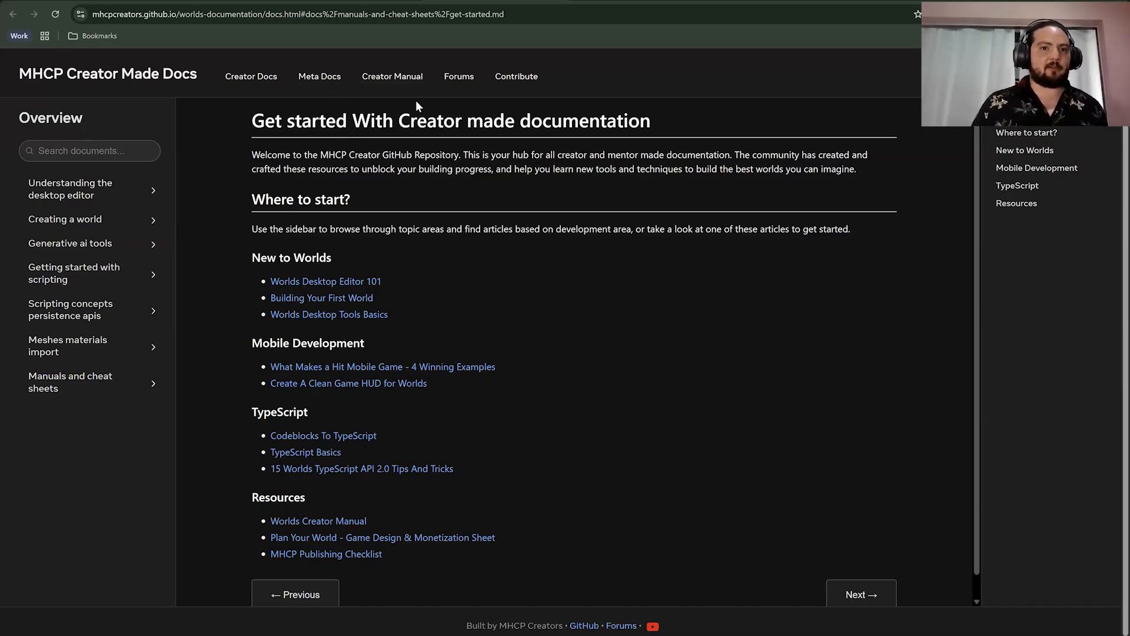
{"action": "left_click", "coordinate": [325, 82]}
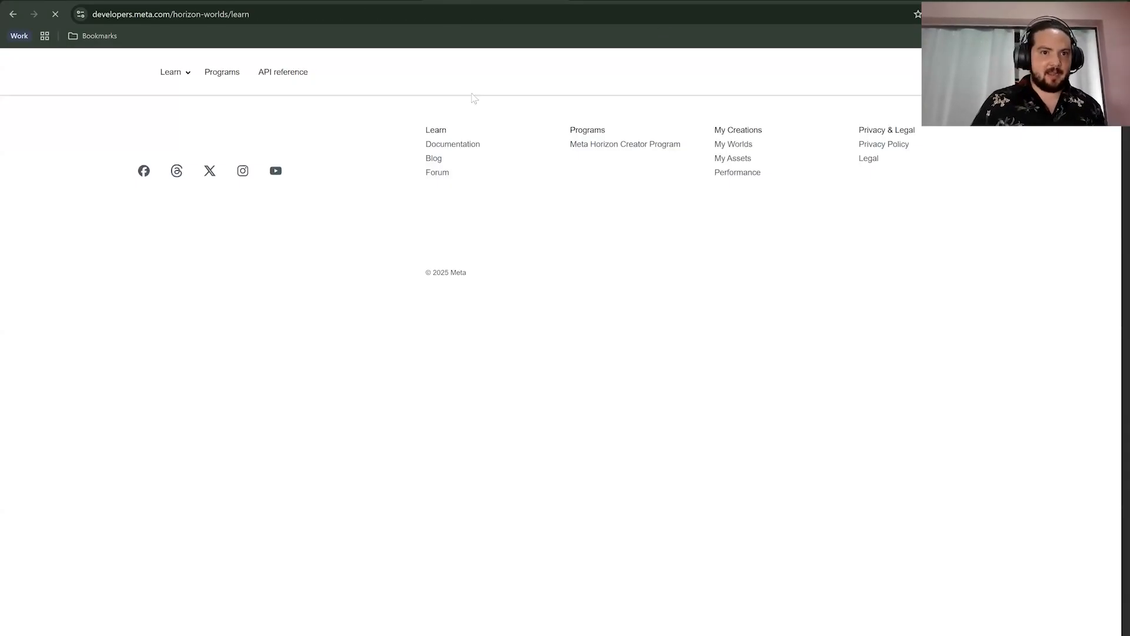
{"action": "key", "text": "alt+Left"}
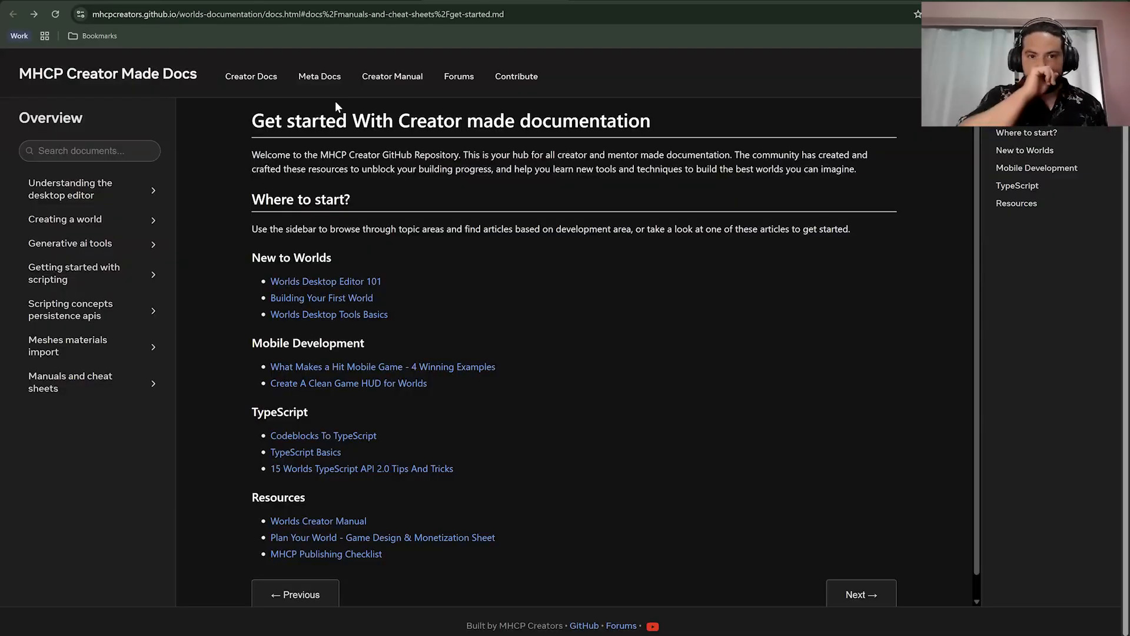
Step: Open the Creator Manual repository and look over its file list
{"action": "left_click", "coordinate": [376, 82]}
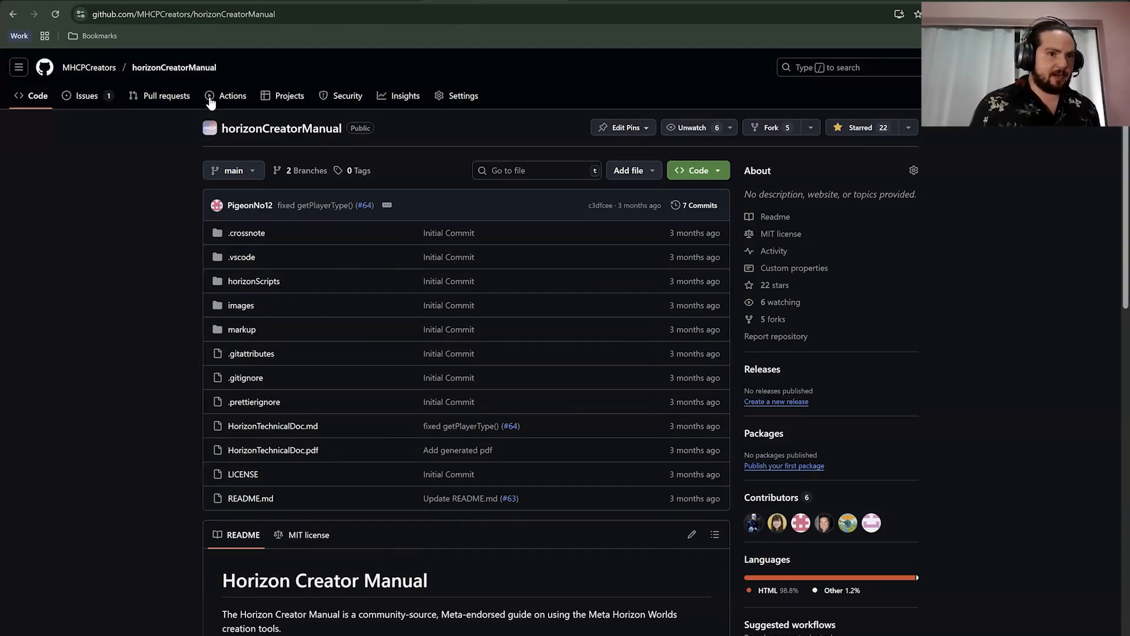
{"action": "scroll", "coordinate": [261, 258], "scroll_direction": "down", "scroll_amount": 6}
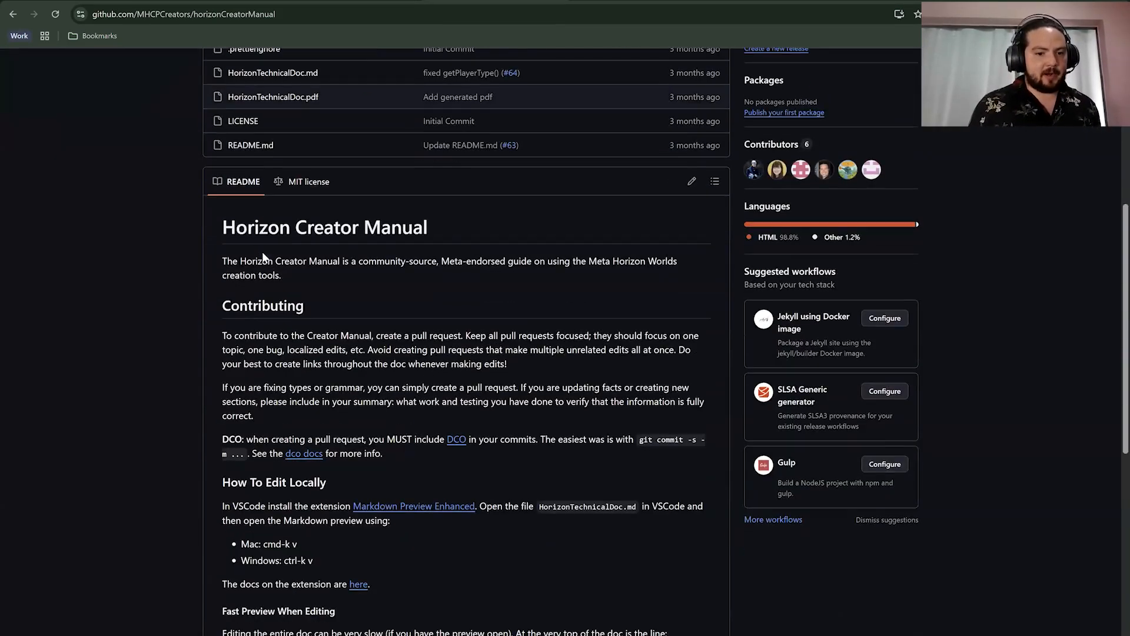
{"action": "scroll", "coordinate": [218, 226], "scroll_direction": "up", "scroll_amount": 6}
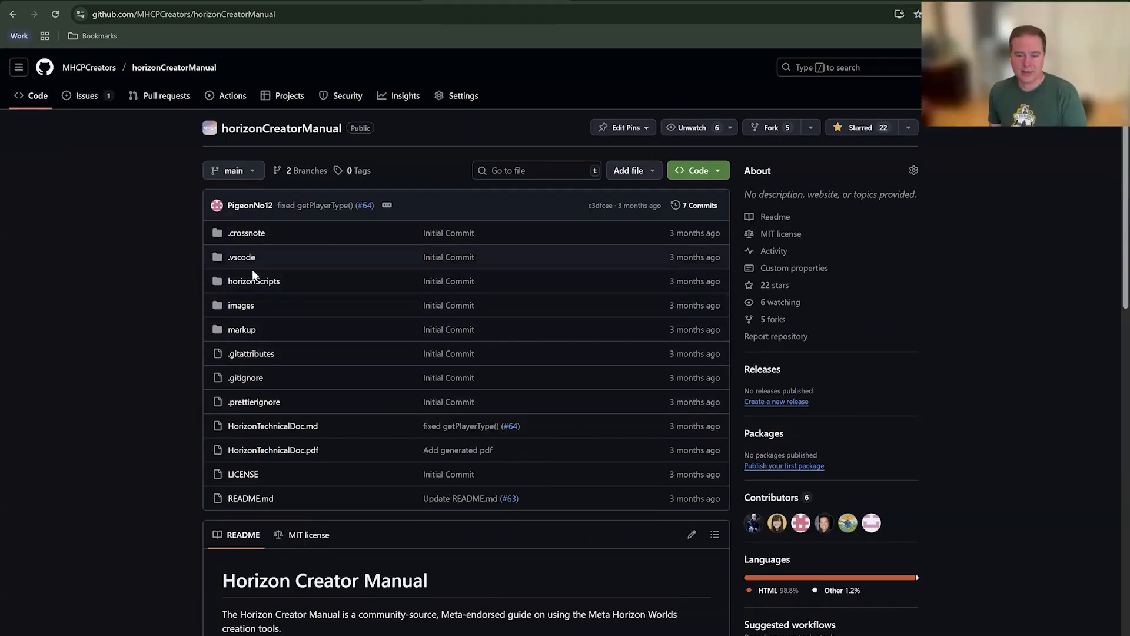
{"action": "scroll", "coordinate": [224, 360], "scroll_direction": "down", "scroll_amount": 3}
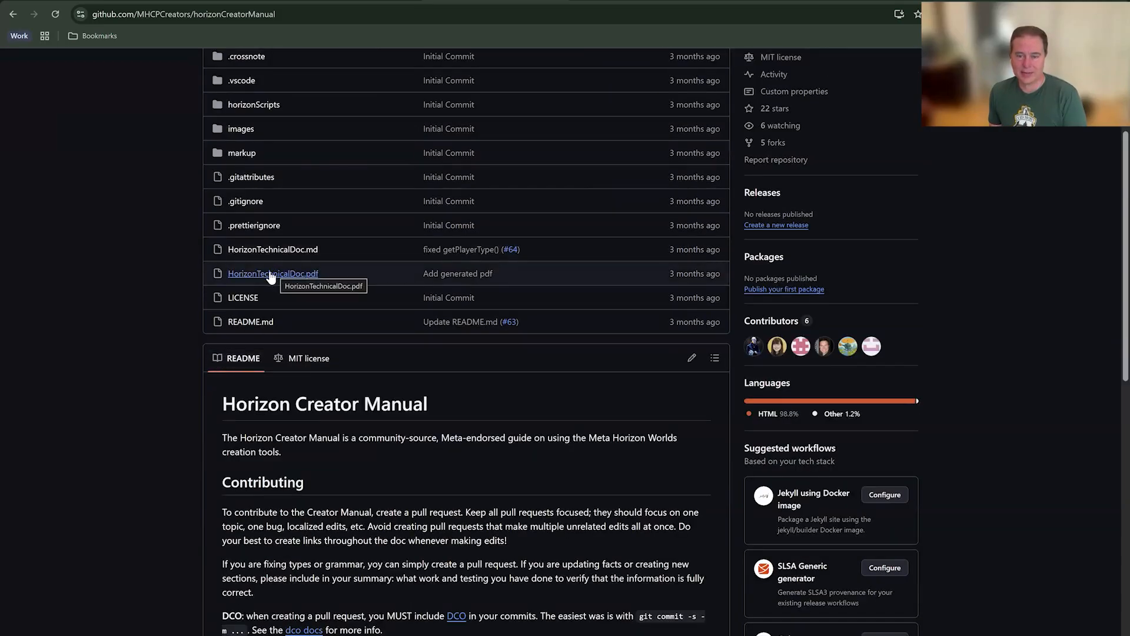
{"action": "scroll", "coordinate": [275, 275], "scroll_direction": "up", "scroll_amount": 2}
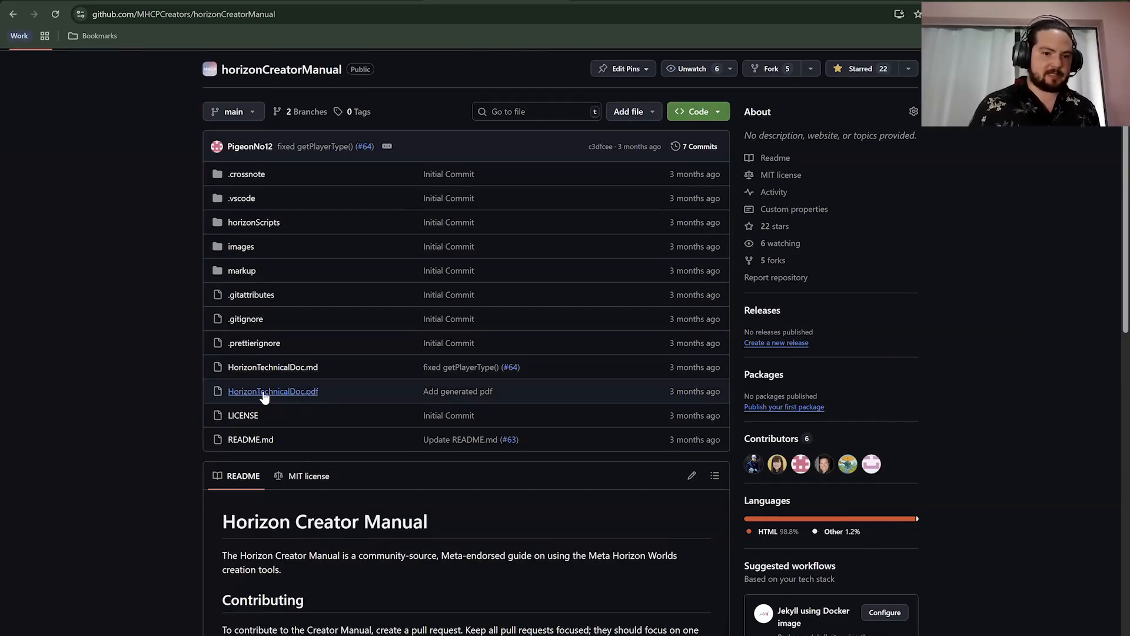
Step: View HorizonTechnicalDoc.pdf and load its remaining pages with More Pages
{"action": "left_click", "coordinate": [290, 392]}
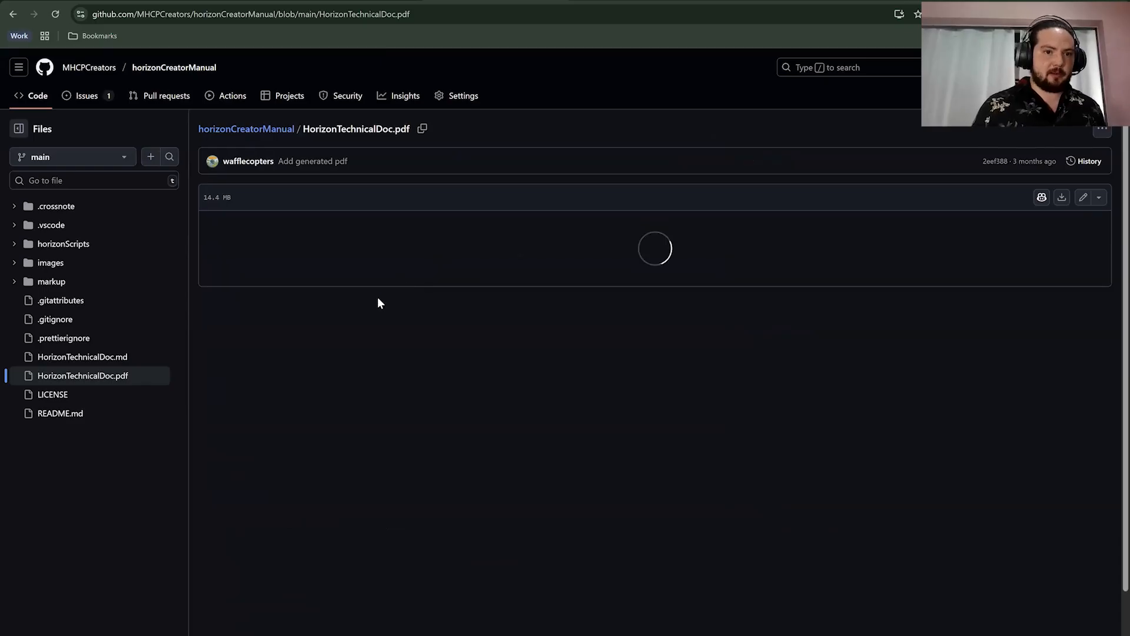
{"action": "scroll", "coordinate": [507, 371], "scroll_direction": "down", "scroll_amount": 15}
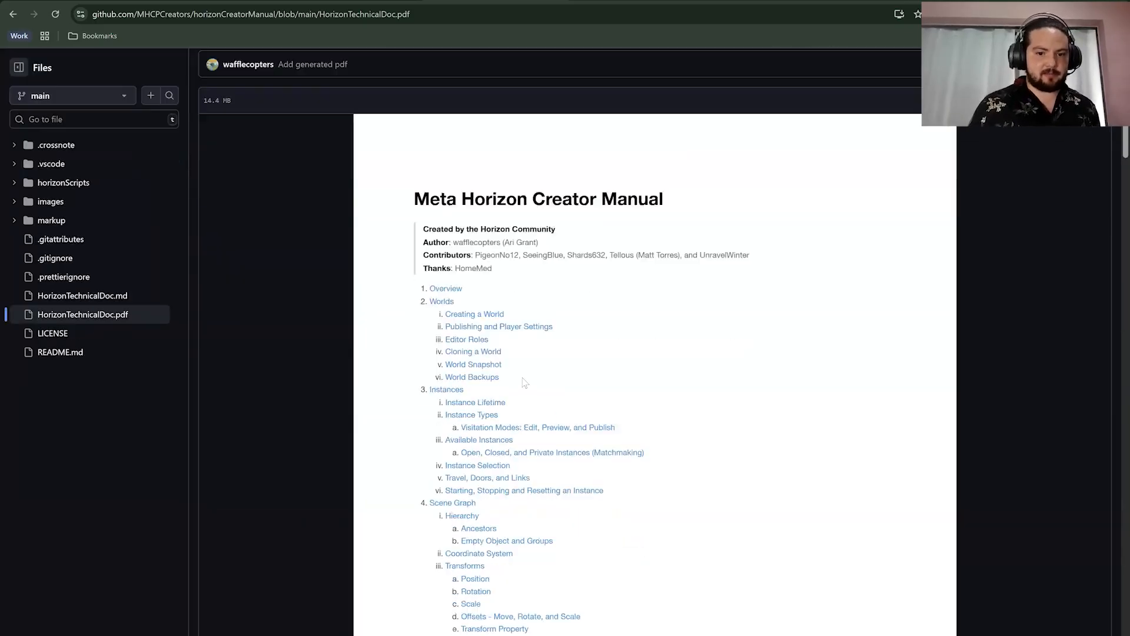
{"action": "scroll", "coordinate": [890, 394], "scroll_direction": "down", "scroll_amount": 20}
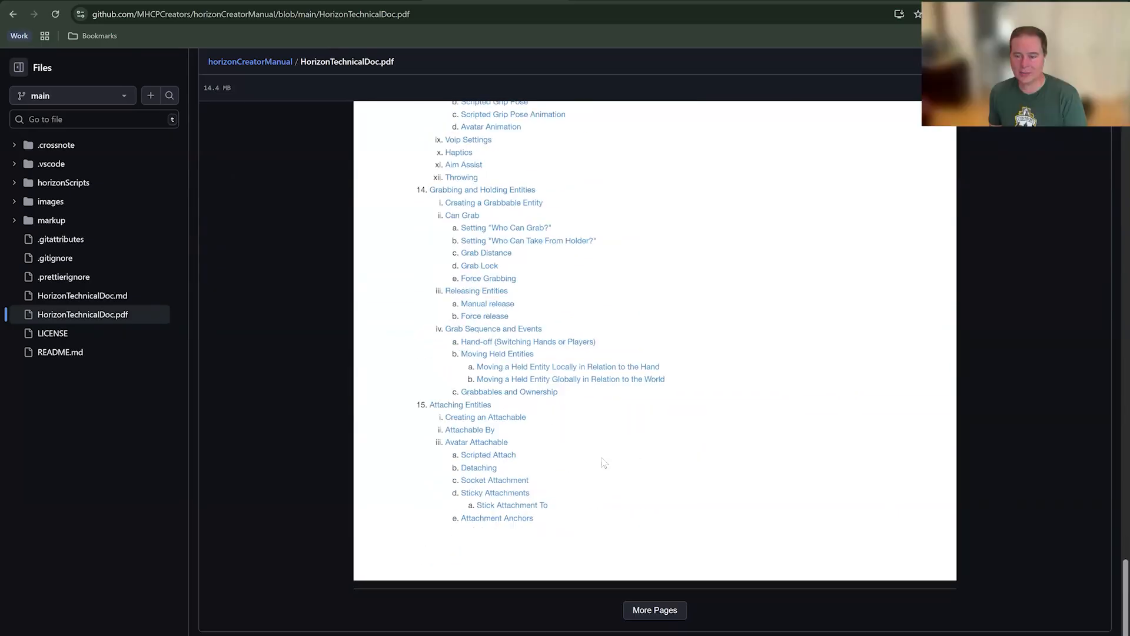
{"action": "left_click", "coordinate": [663, 611]}
{"action": "scroll", "coordinate": [690, 560], "scroll_direction": "down", "scroll_amount": 20}
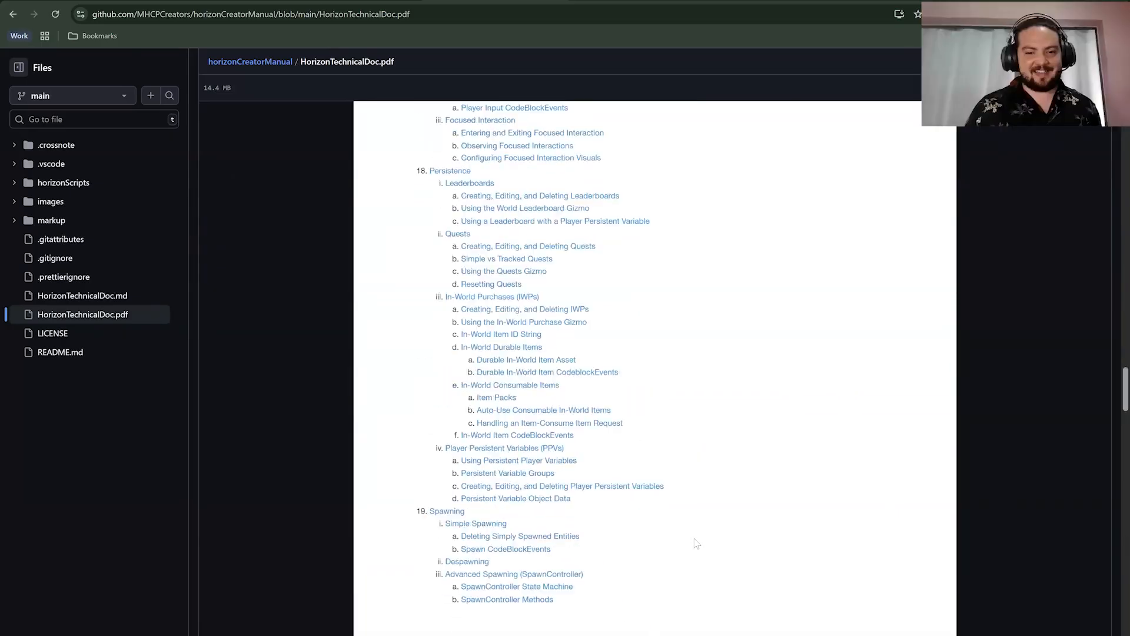
{"action": "scroll", "coordinate": [694, 532], "scroll_direction": "down", "scroll_amount": 10}
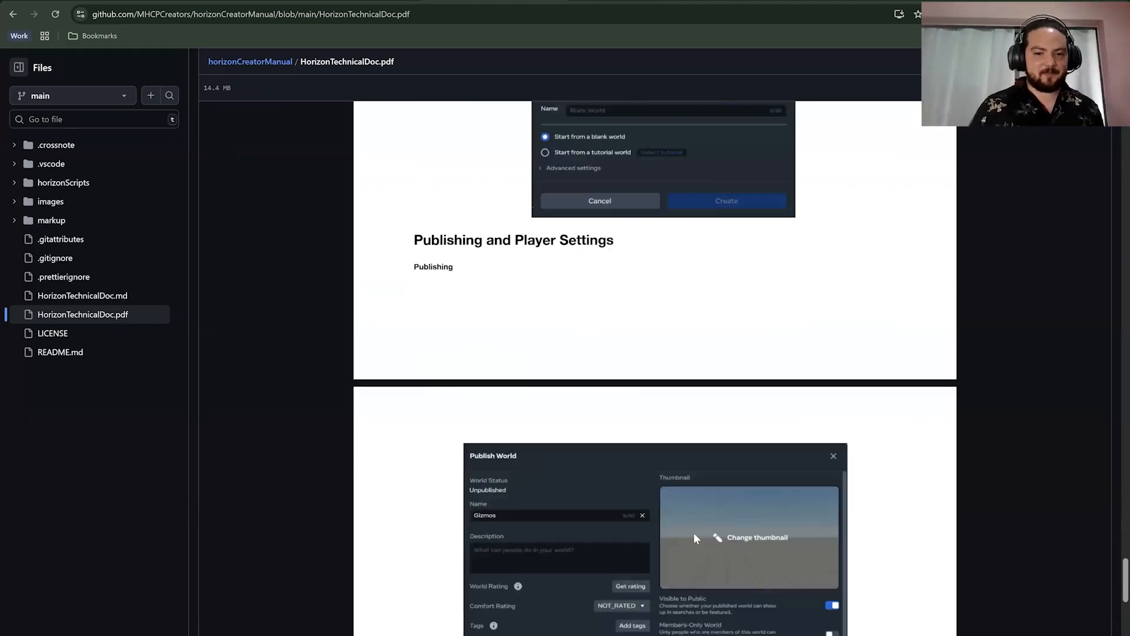
{"action": "scroll", "coordinate": [691, 511], "scroll_direction": "up", "scroll_amount": 11}
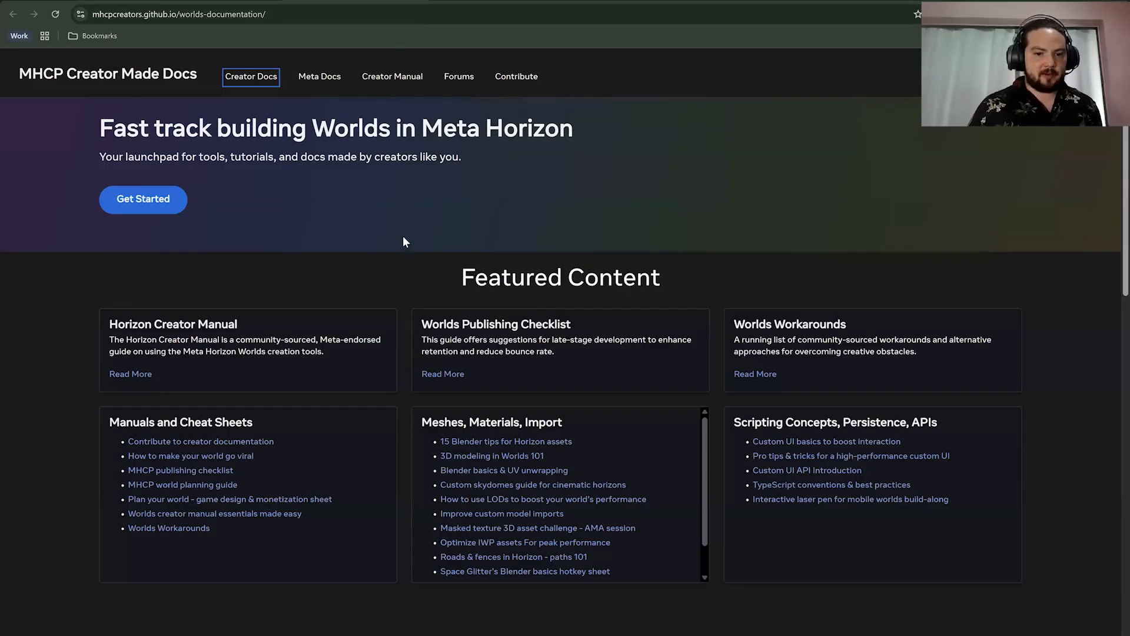
Step: Glance at the creator forums, then open the 'Contribute to creator documentation' article
{"action": "left_click", "coordinate": [459, 81]}
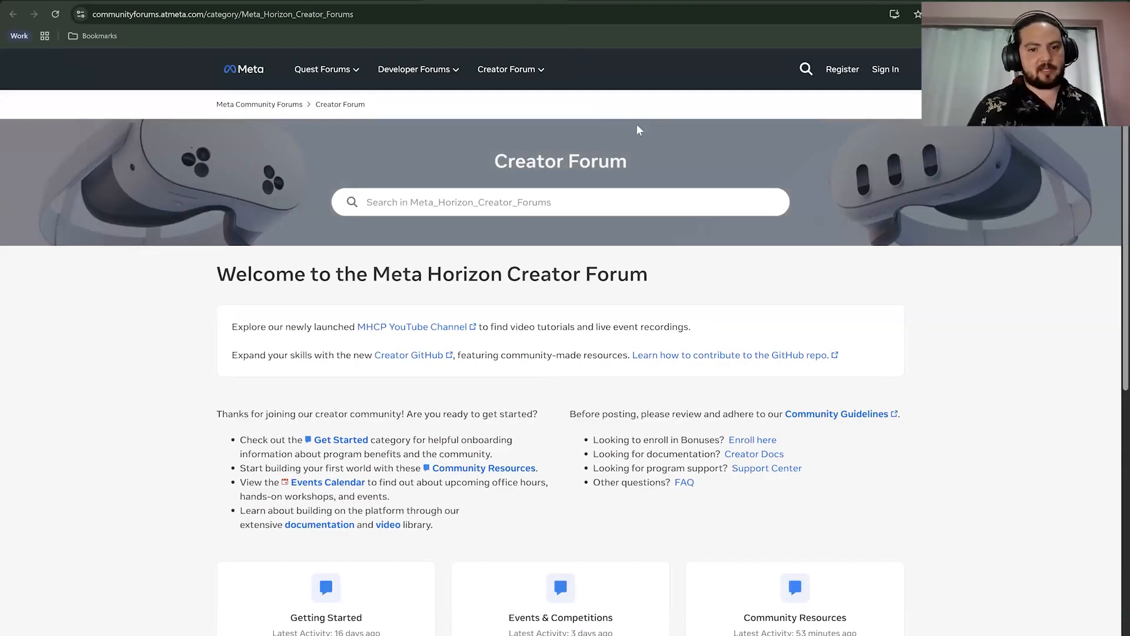
{"action": "left_click", "coordinate": [517, 3]}
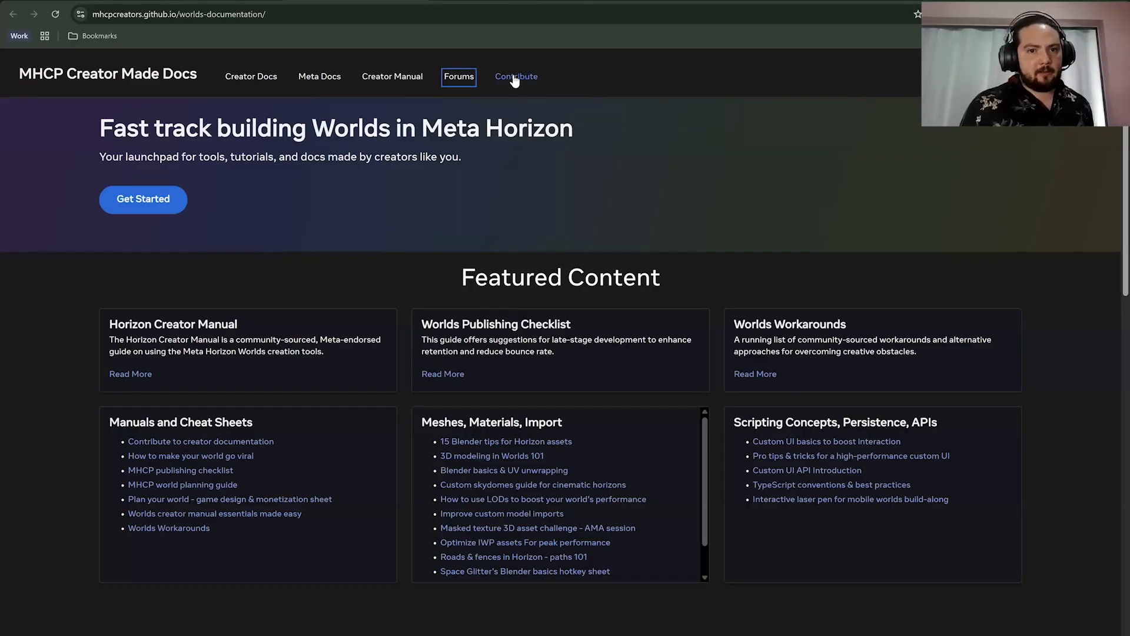
{"action": "left_click", "coordinate": [515, 77]}
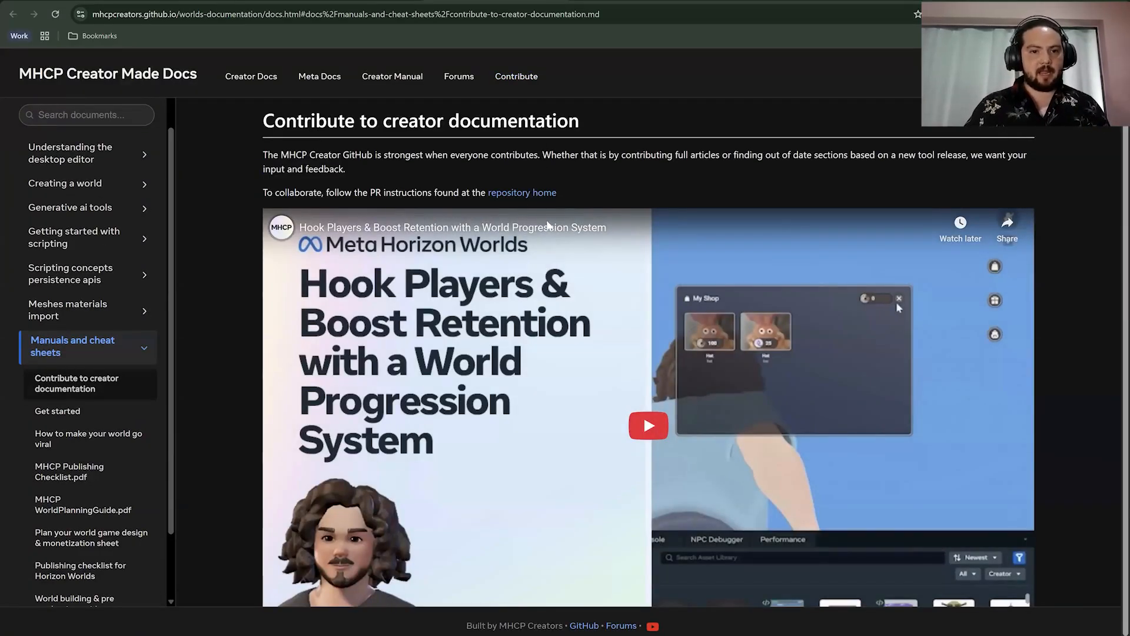
{"action": "scroll", "coordinate": [451, 377], "scroll_direction": "down", "scroll_amount": 3}
{"action": "scroll", "coordinate": [530, 415], "scroll_direction": "up", "scroll_amount": 3}
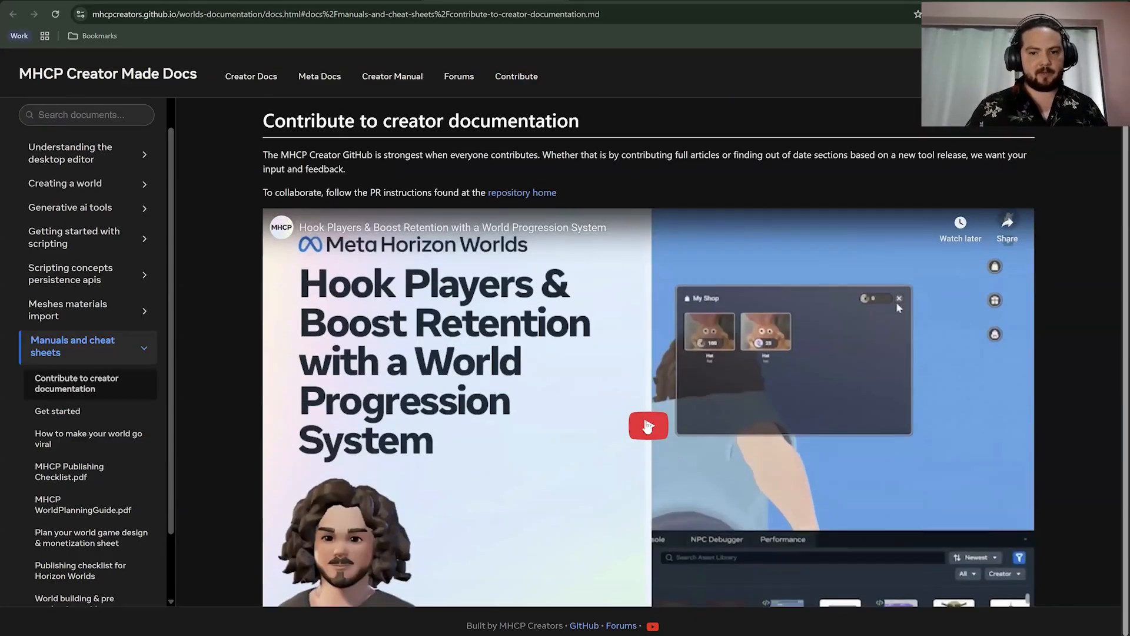
{"action": "scroll", "coordinate": [624, 365], "scroll_direction": "up", "scroll_amount": 1}
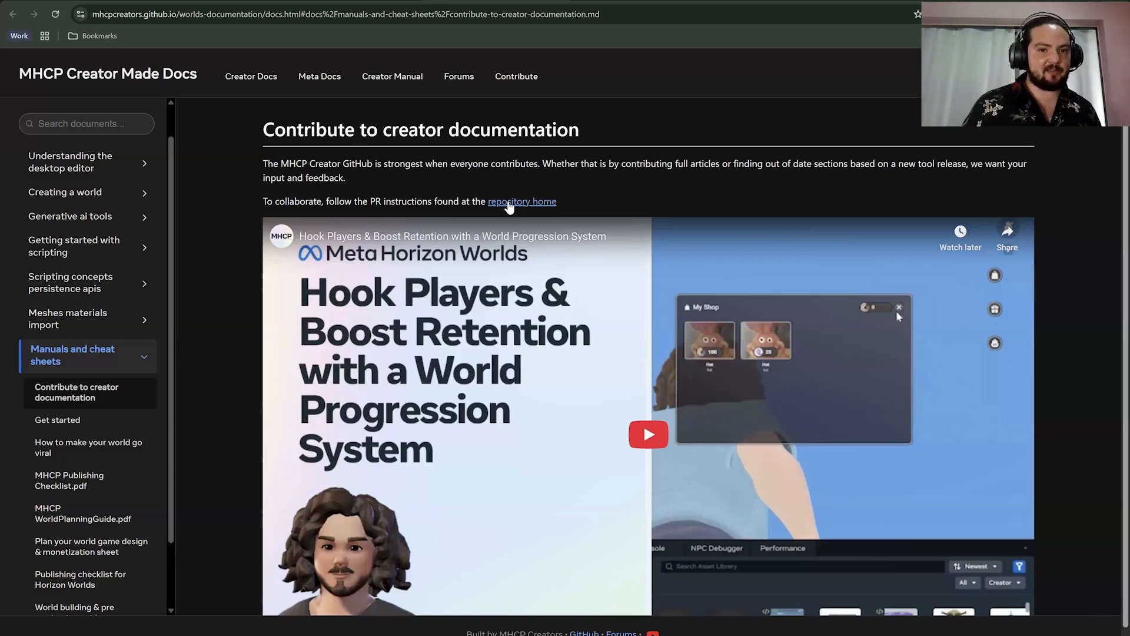
Step: Follow the 'repository home' link and scroll the README to its Prerequisites and Procedure sections
{"action": "left_click", "coordinate": [521, 202]}
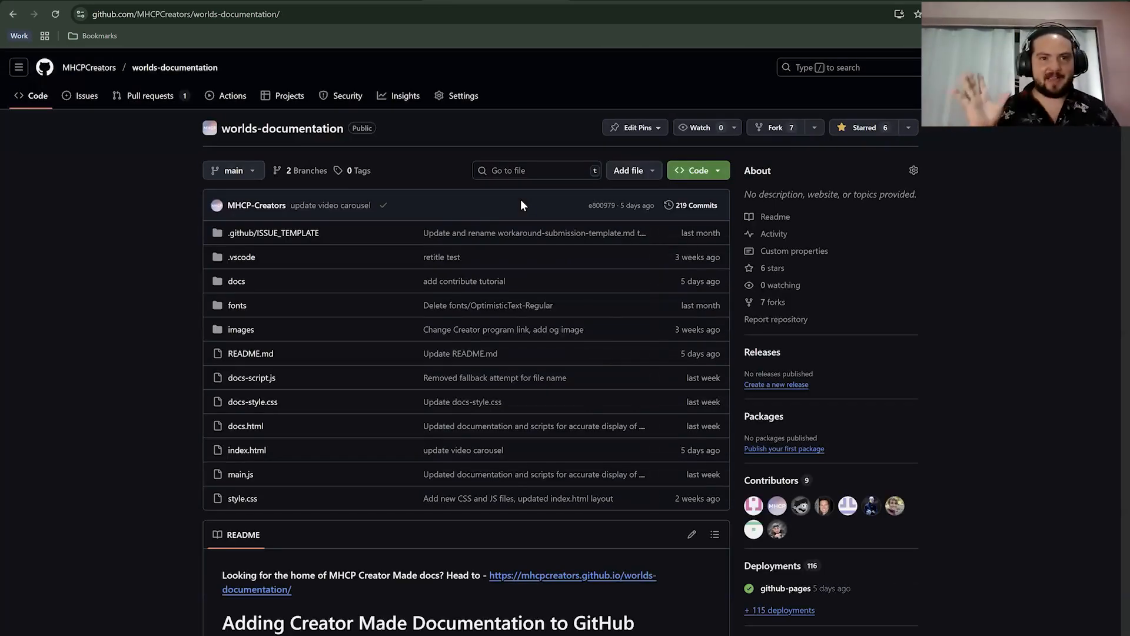
{"action": "scroll", "coordinate": [405, 276], "scroll_direction": "down", "scroll_amount": 8}
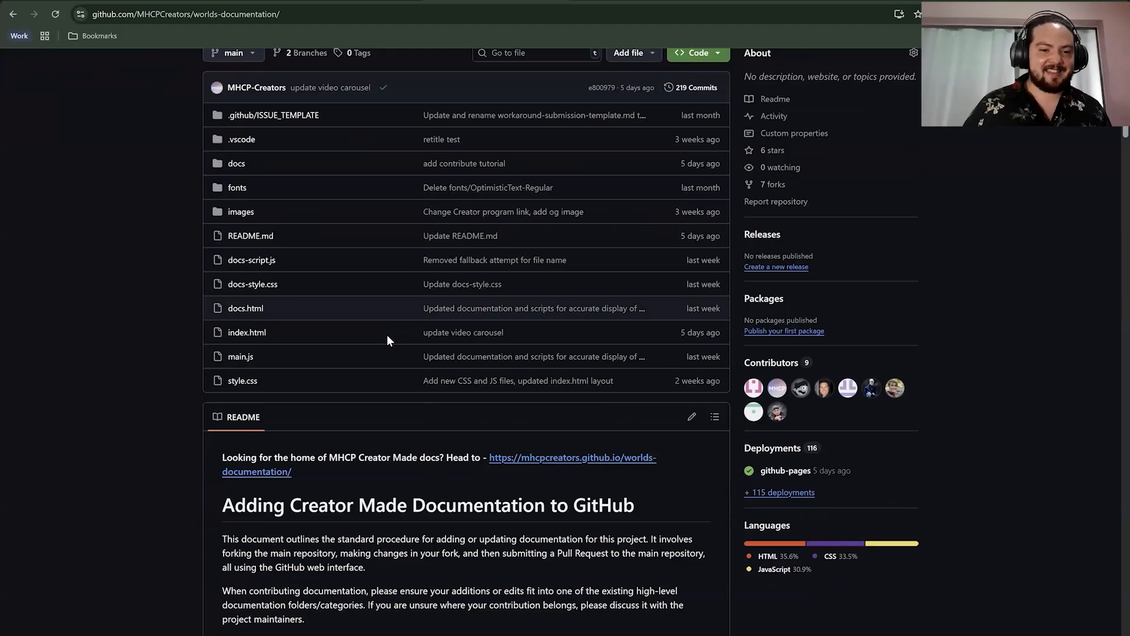
{"action": "scroll", "coordinate": [404, 334], "scroll_direction": "down", "scroll_amount": 1}
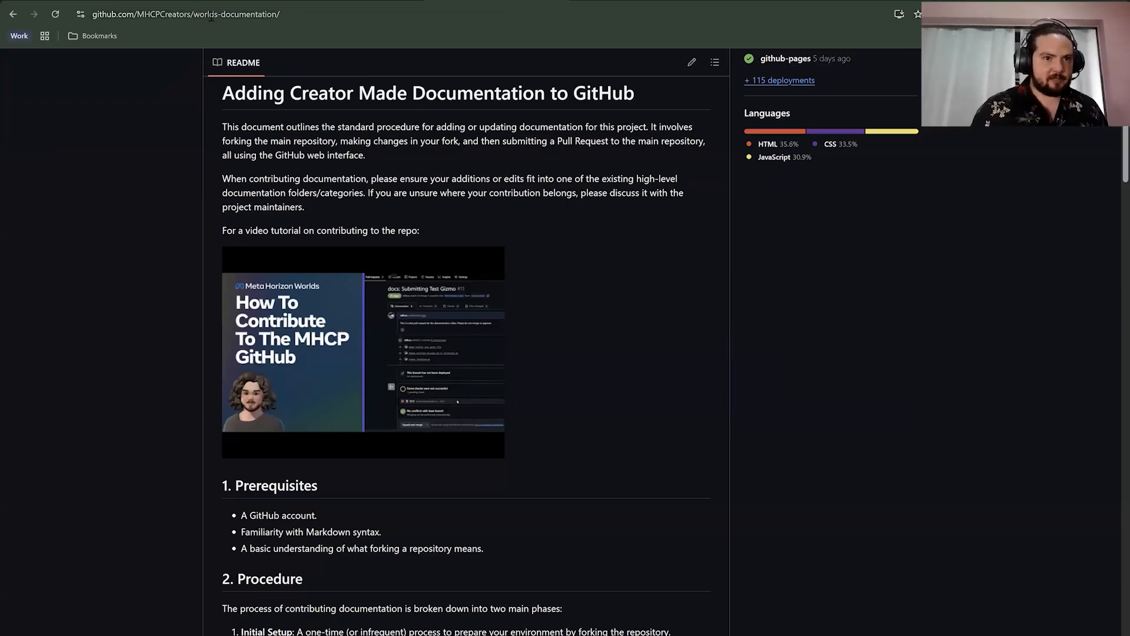
{"action": "scroll", "coordinate": [470, 401], "scroll_direction": "down", "scroll_amount": 1}
{"action": "scroll", "coordinate": [477, 397], "scroll_direction": "down", "scroll_amount": 2}
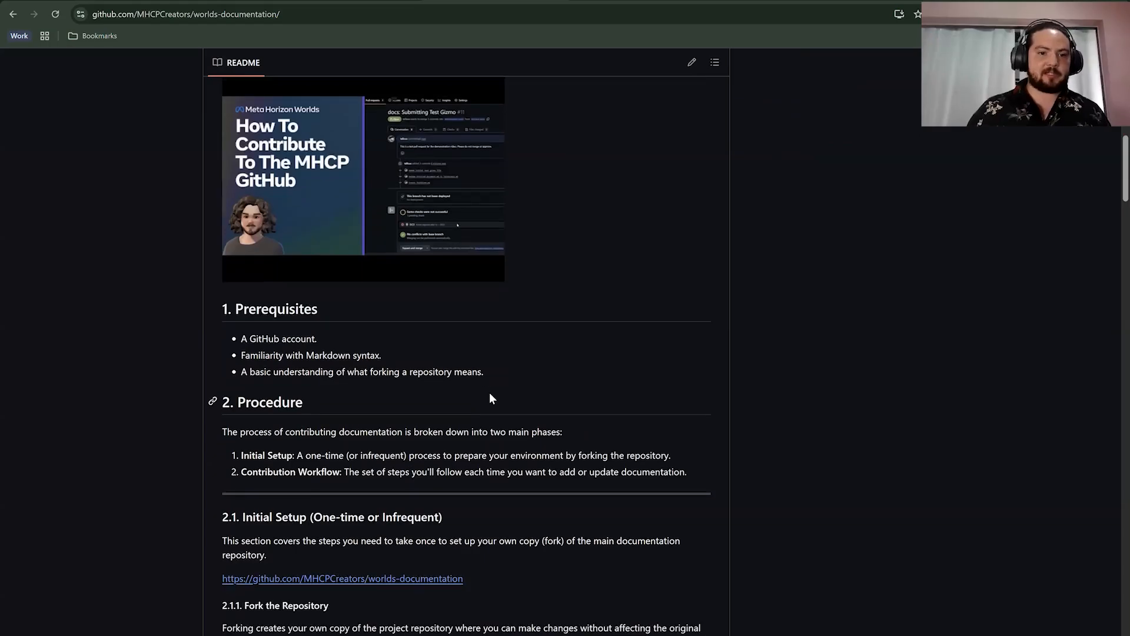
{"action": "scroll", "coordinate": [515, 386], "scroll_direction": "down", "scroll_amount": 1}
{"action": "scroll", "coordinate": [534, 380], "scroll_direction": "down", "scroll_amount": 1}
{"action": "scroll", "coordinate": [533, 380], "scroll_direction": "up", "scroll_amount": 1}
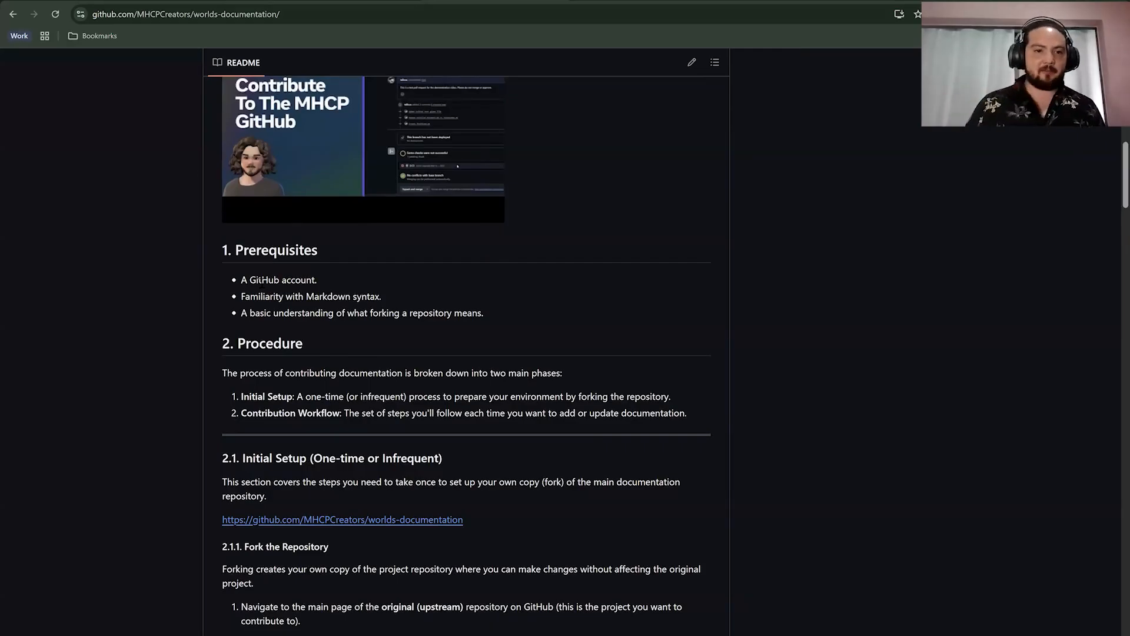
{"action": "left_click_drag", "start_coordinate": [248, 279], "coordinate": [327, 277]}
{"action": "left_click", "coordinate": [327, 277]}
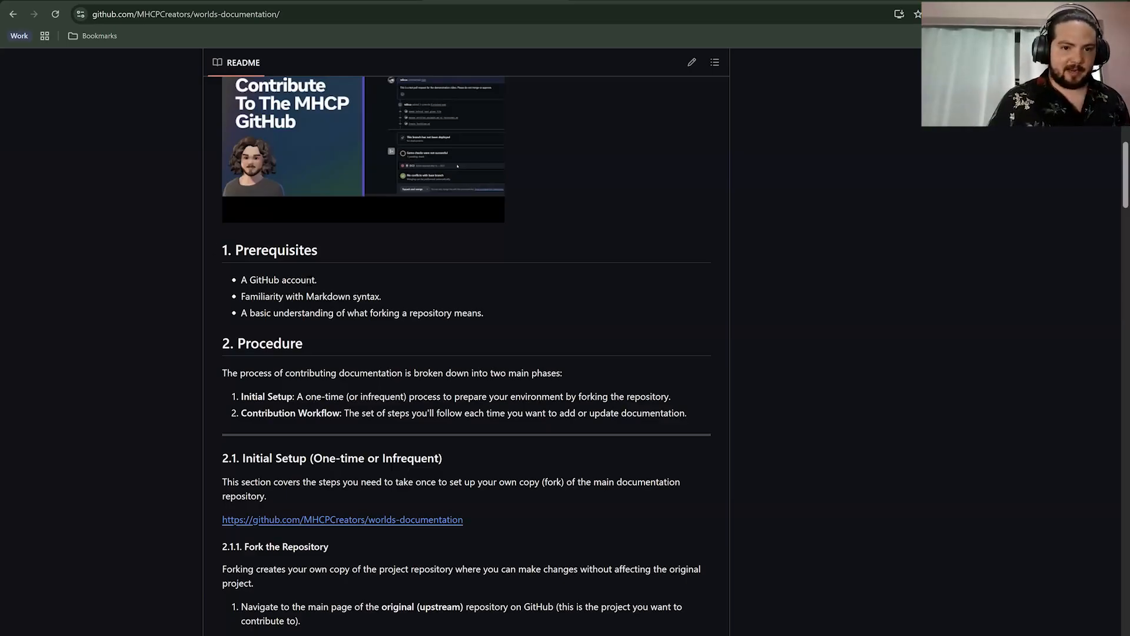
{"action": "double_click", "coordinate": [304, 280]}
{"action": "left_click", "coordinate": [324, 282]}
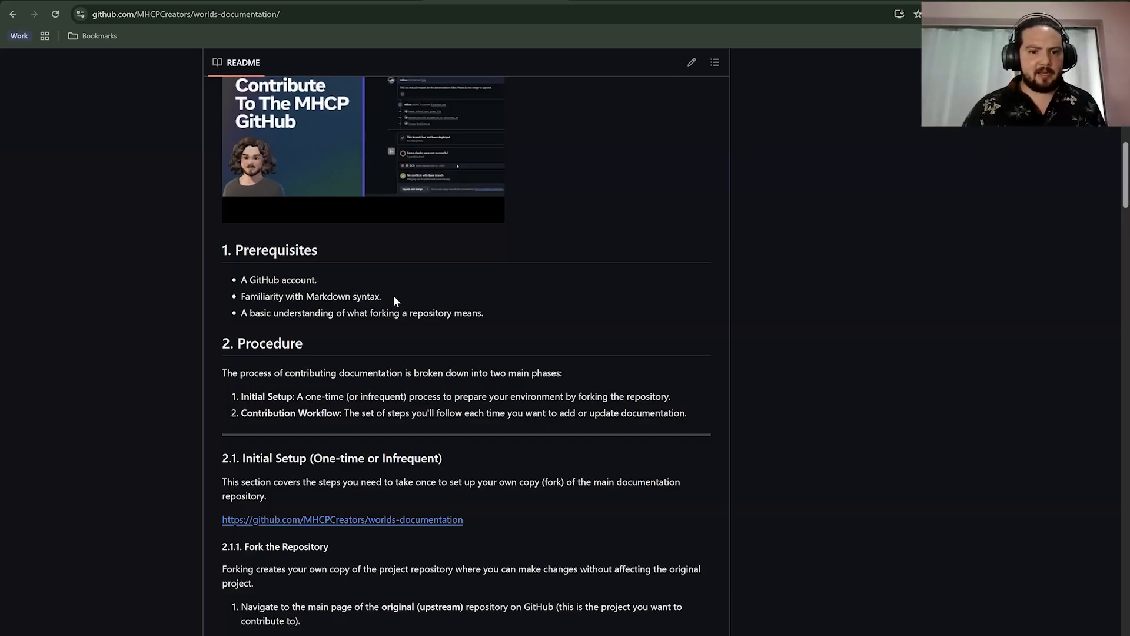
{"action": "left_click_drag", "start_coordinate": [382, 296], "coordinate": [307, 296]}
{"action": "left_click", "coordinate": [346, 299]}
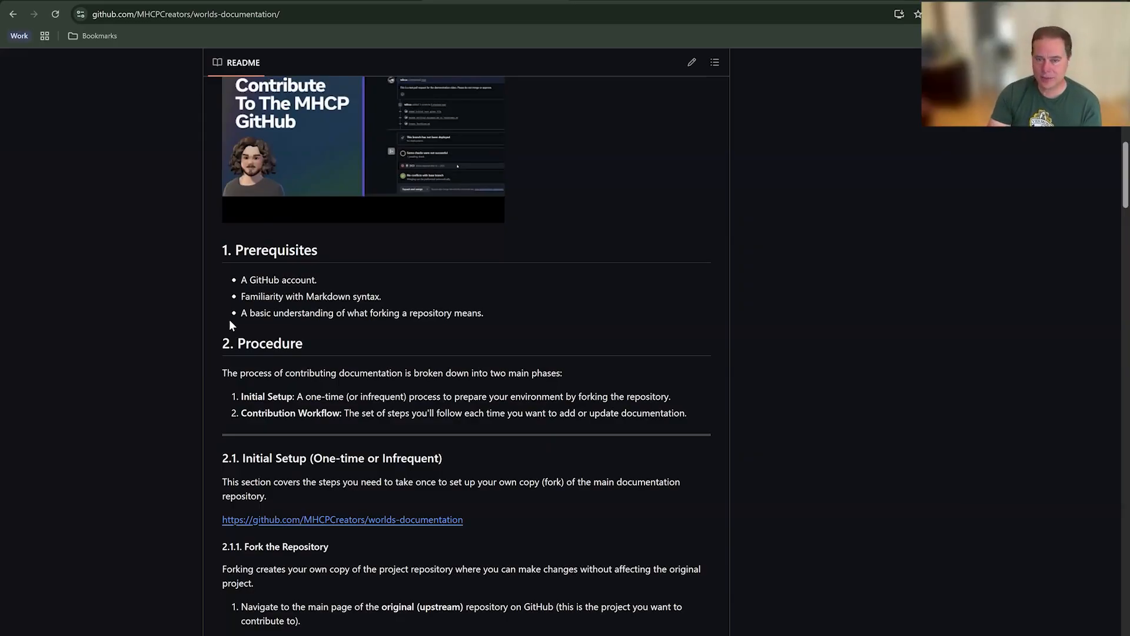
{"action": "scroll", "coordinate": [312, 324], "scroll_direction": "up", "scroll_amount": 9}
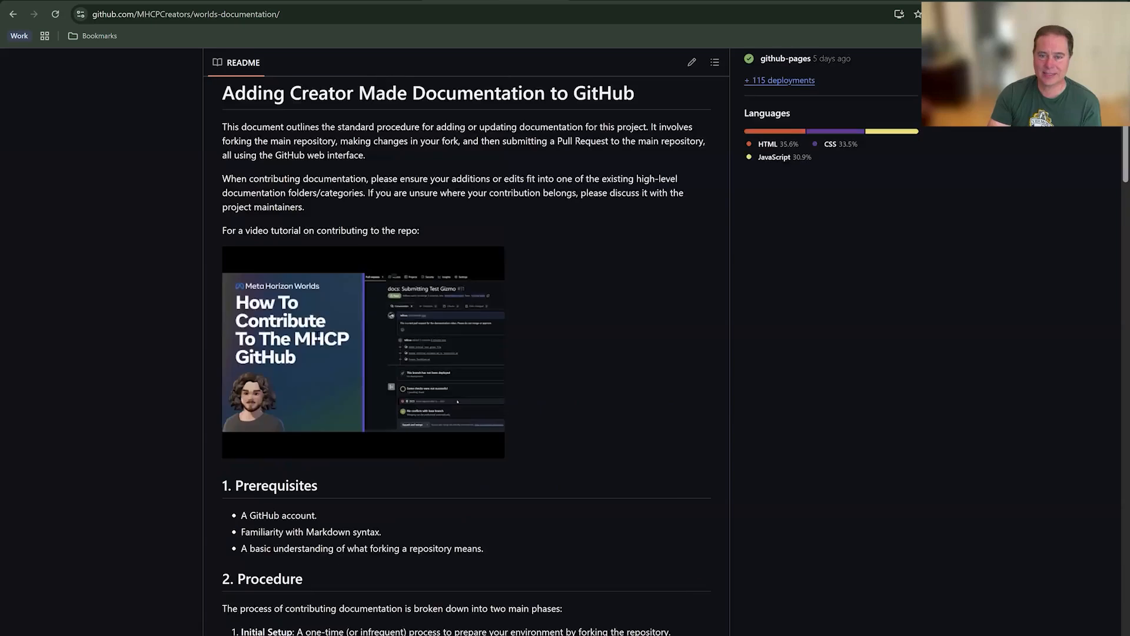
{"action": "scroll", "coordinate": [308, 318], "scroll_direction": "up", "scroll_amount": 1}
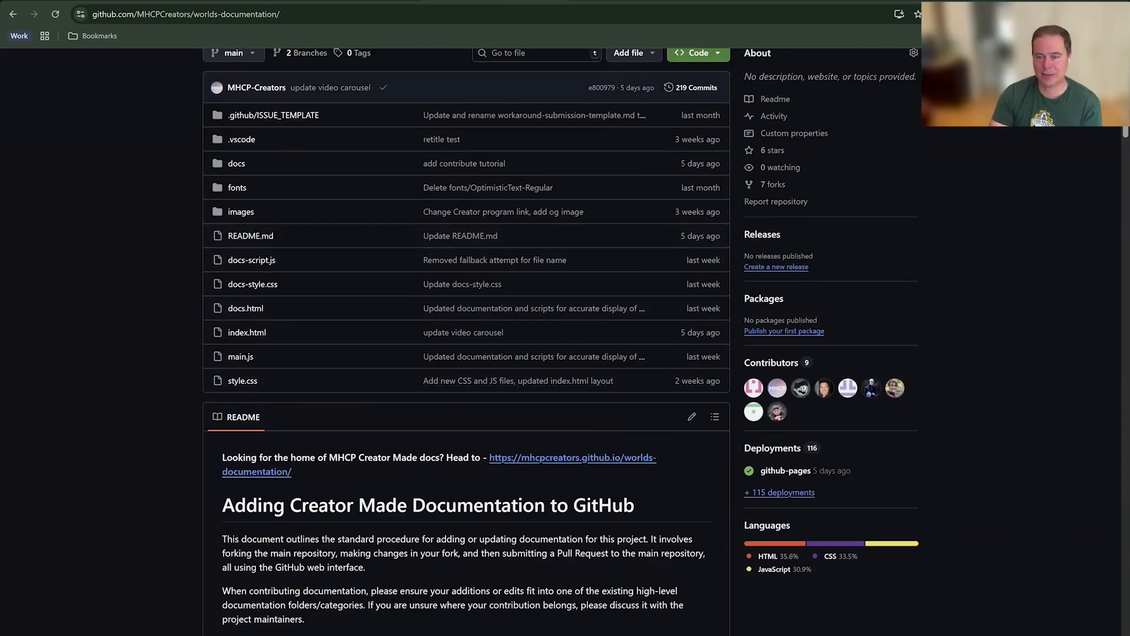
{"action": "left_click", "coordinate": [275, 202]}
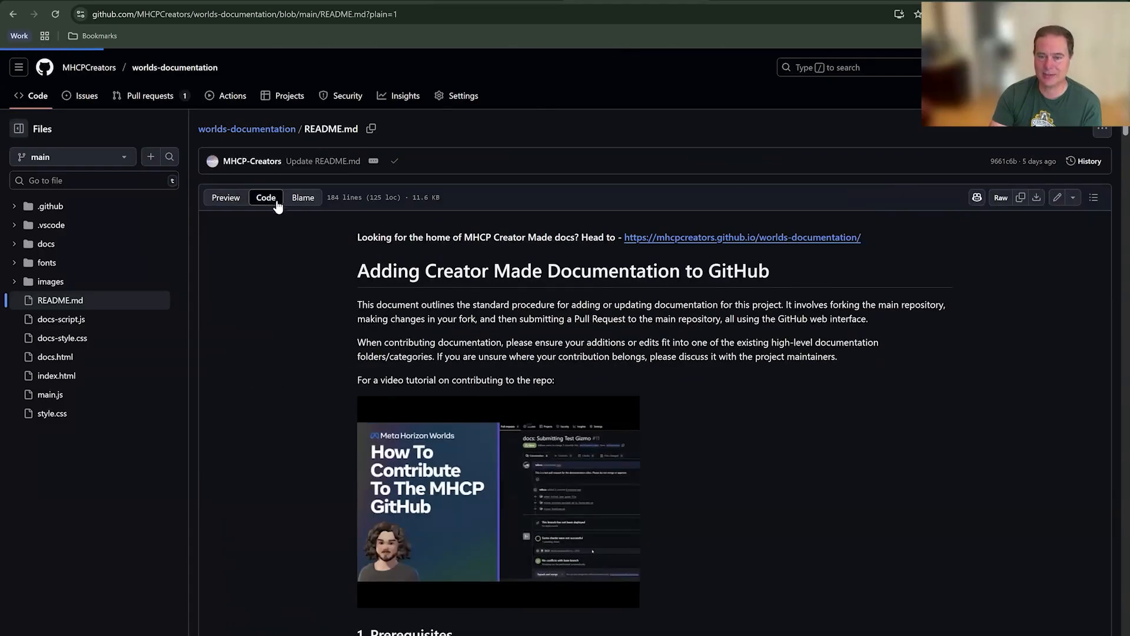
{"action": "scroll", "coordinate": [519, 375], "scroll_direction": "down", "scroll_amount": 1}
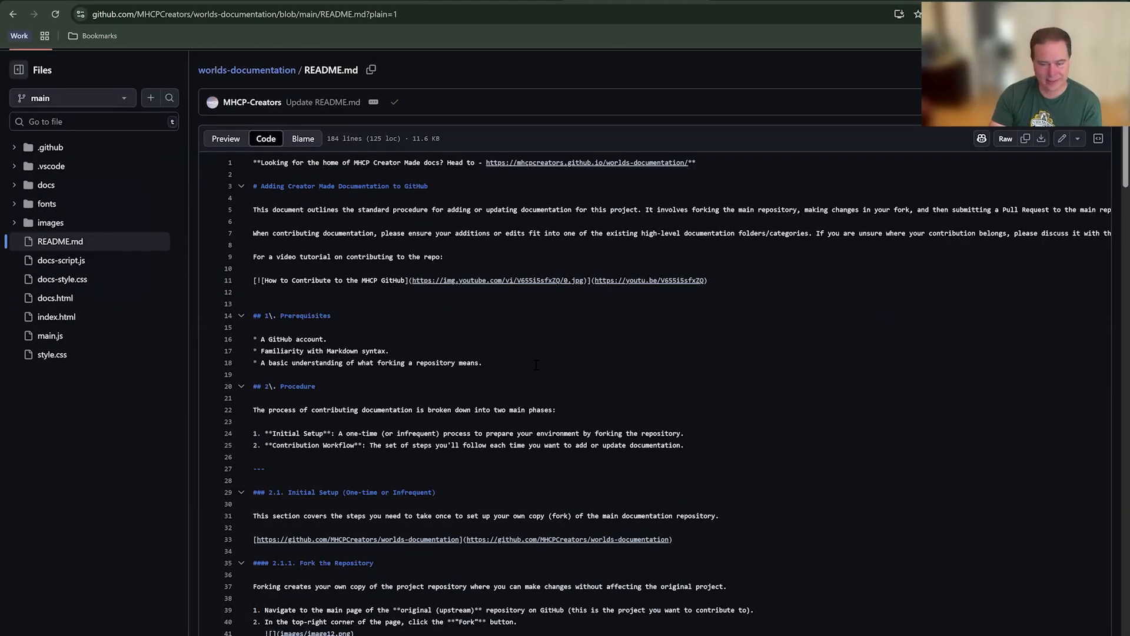
{"action": "scroll", "coordinate": [537, 365], "scroll_direction": "down", "scroll_amount": 1}
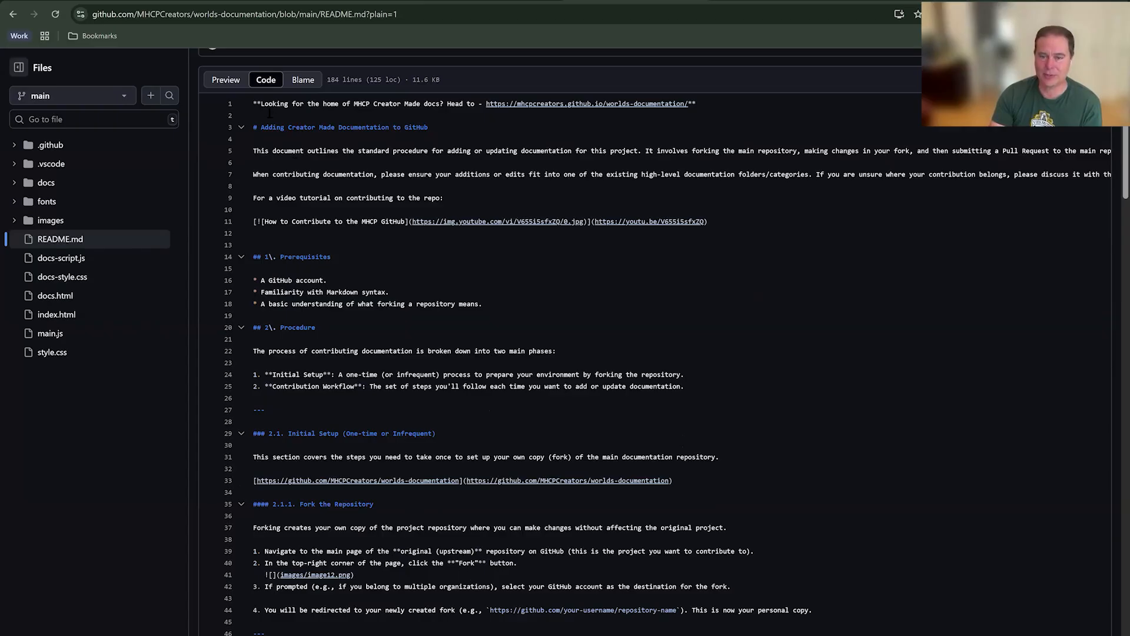
{"action": "left_click_drag", "start_coordinate": [279, 124], "coordinate": [264, 107]}
{"action": "left_click", "coordinate": [236, 85]}
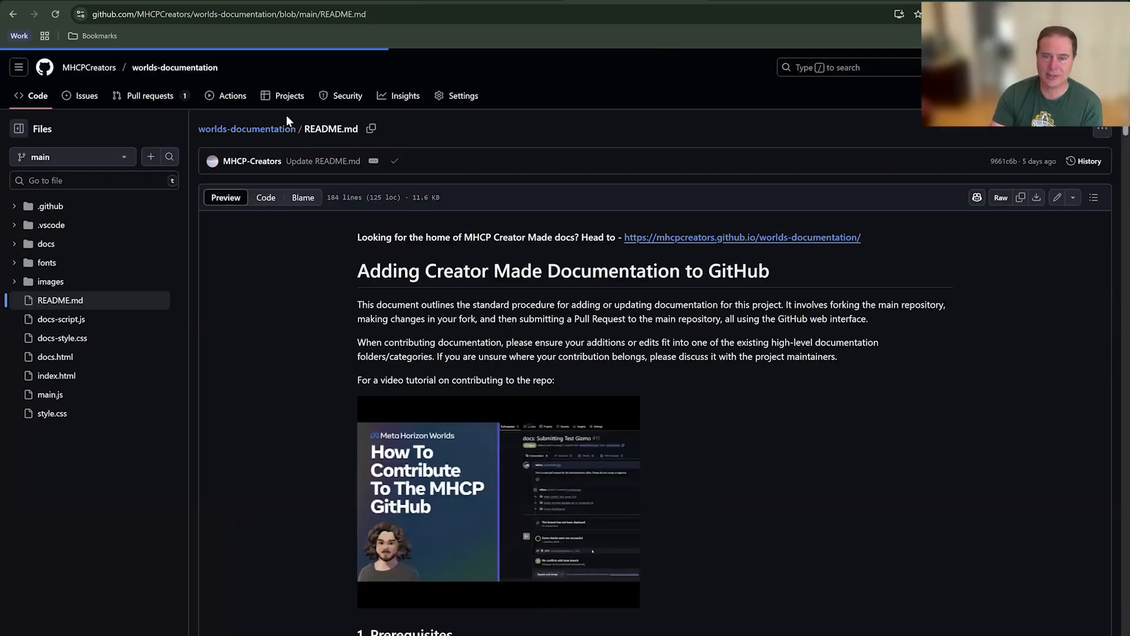
{"action": "left_click", "coordinate": [266, 198]}
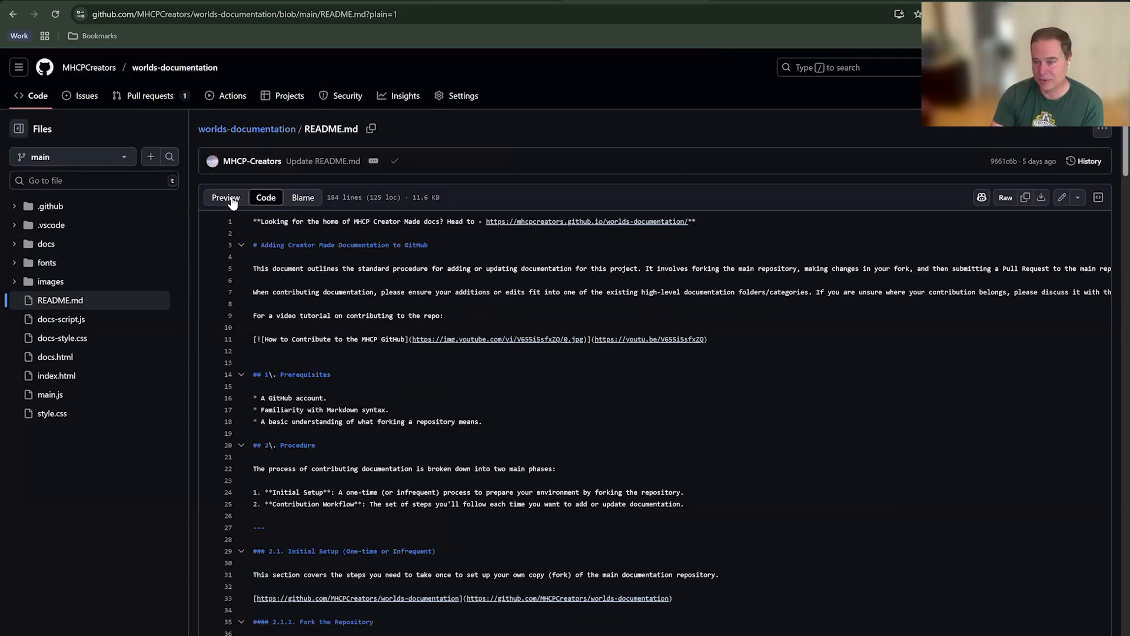
{"action": "left_click", "coordinate": [232, 201]}
{"action": "left_click", "coordinate": [262, 197]}
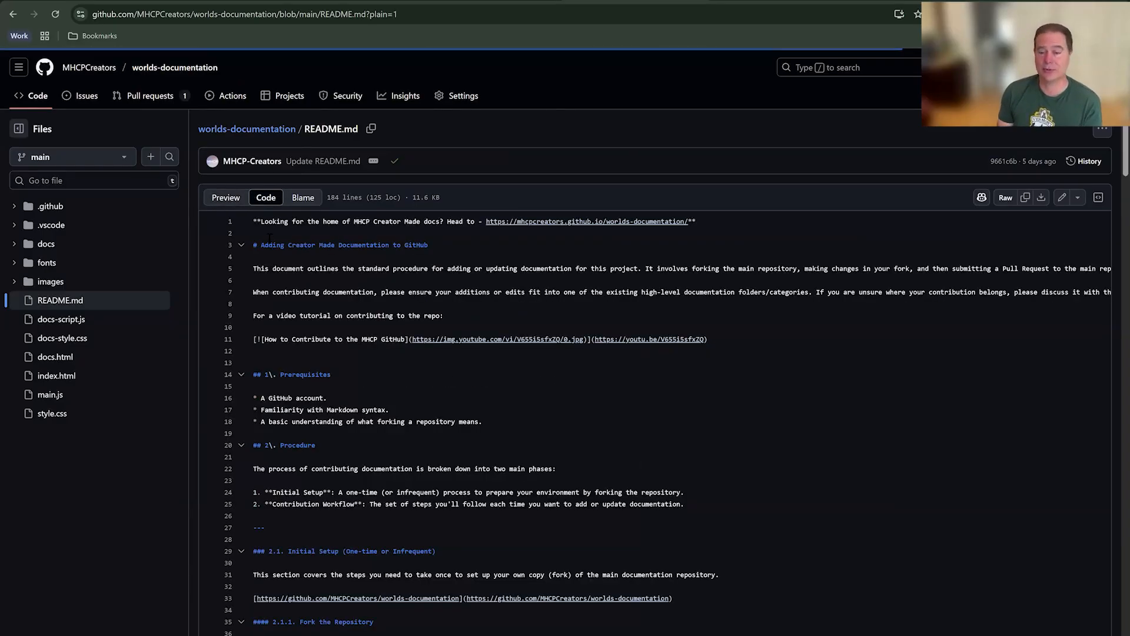
{"action": "left_click_drag", "start_coordinate": [256, 247], "coordinate": [292, 282]}
{"action": "left_click", "coordinate": [304, 299]}
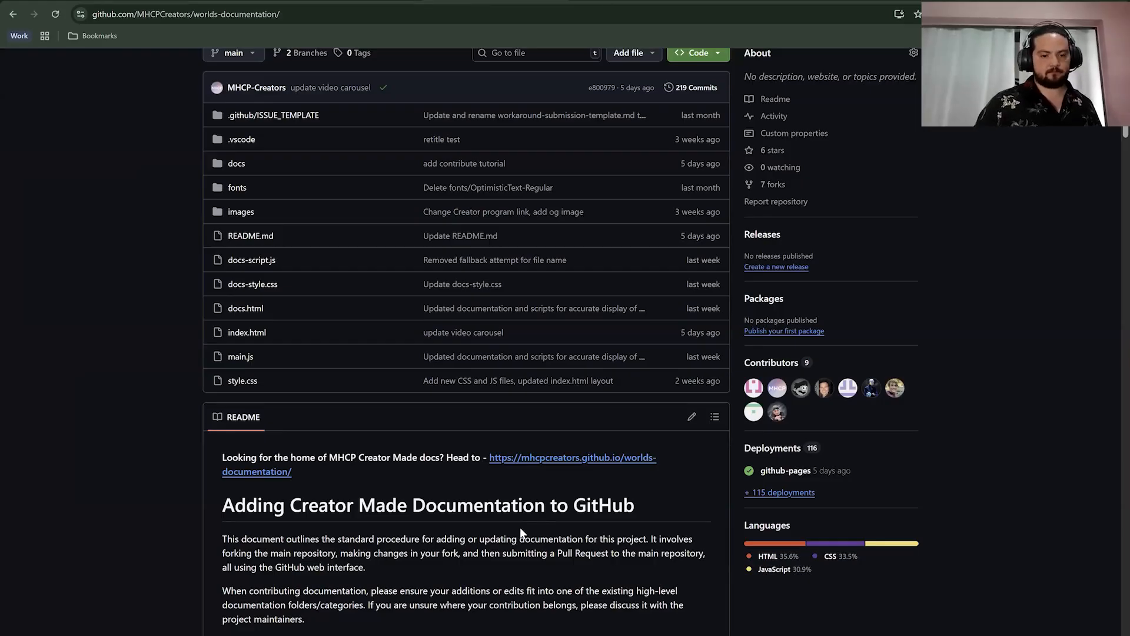
Step: Scroll the README down to section 2.1.1 Fork the Repository
{"action": "scroll", "coordinate": [522, 522], "scroll_direction": "down", "scroll_amount": 10}
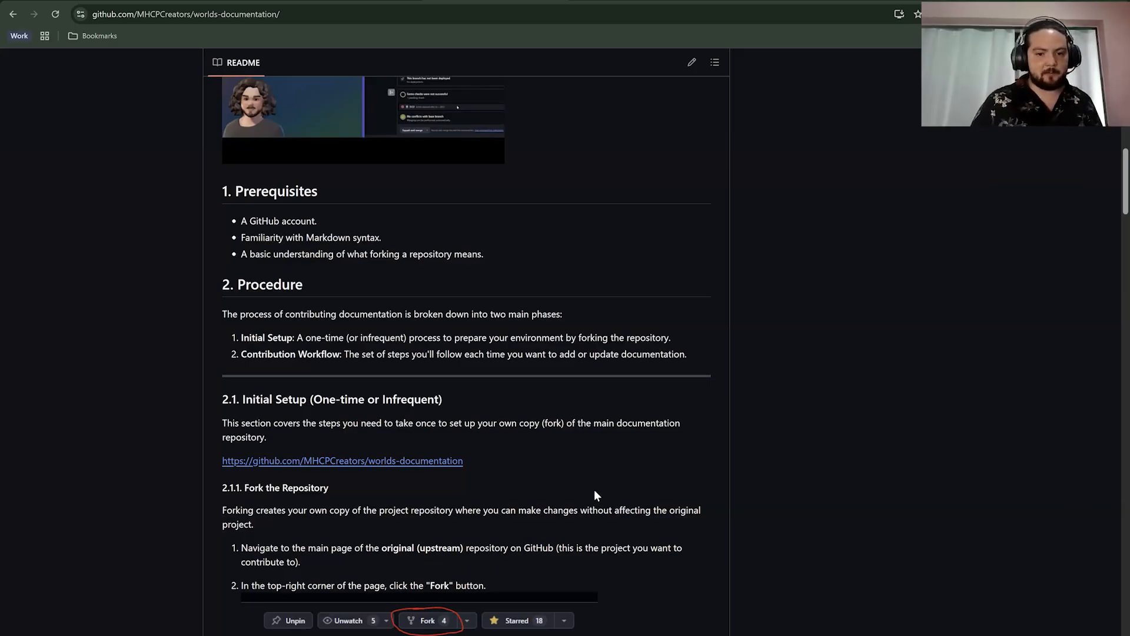
Step: Scroll back up to the top of the worlds-documentation repository page
{"action": "scroll", "coordinate": [771, 453], "scroll_direction": "down", "scroll_amount": 3}
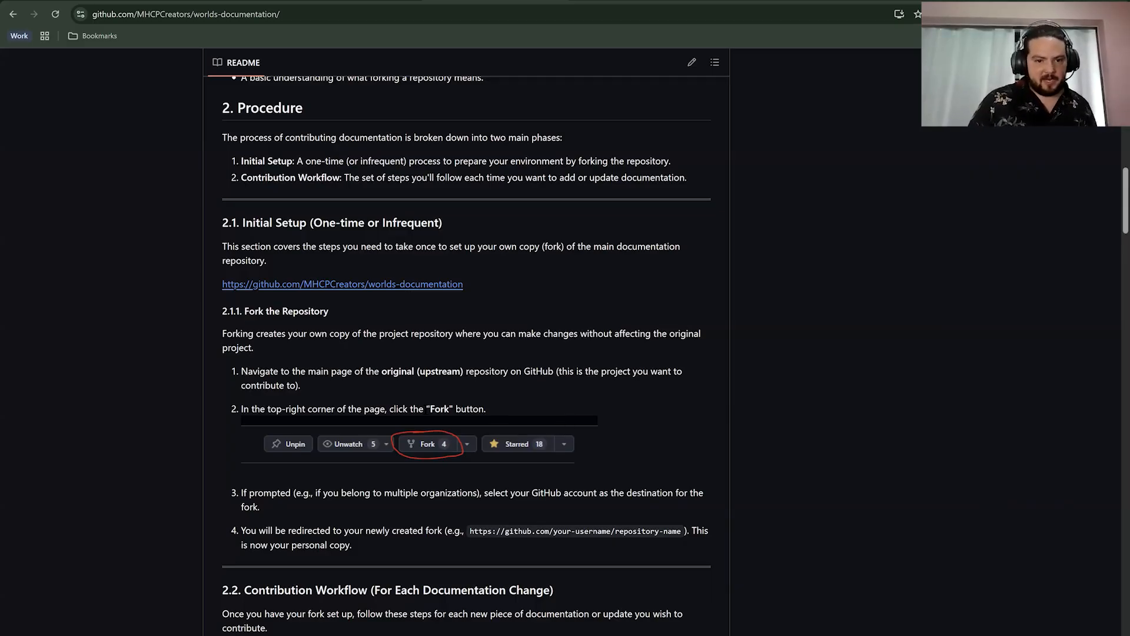
{"action": "scroll", "coordinate": [964, 373], "scroll_direction": "up", "scroll_amount": 20}
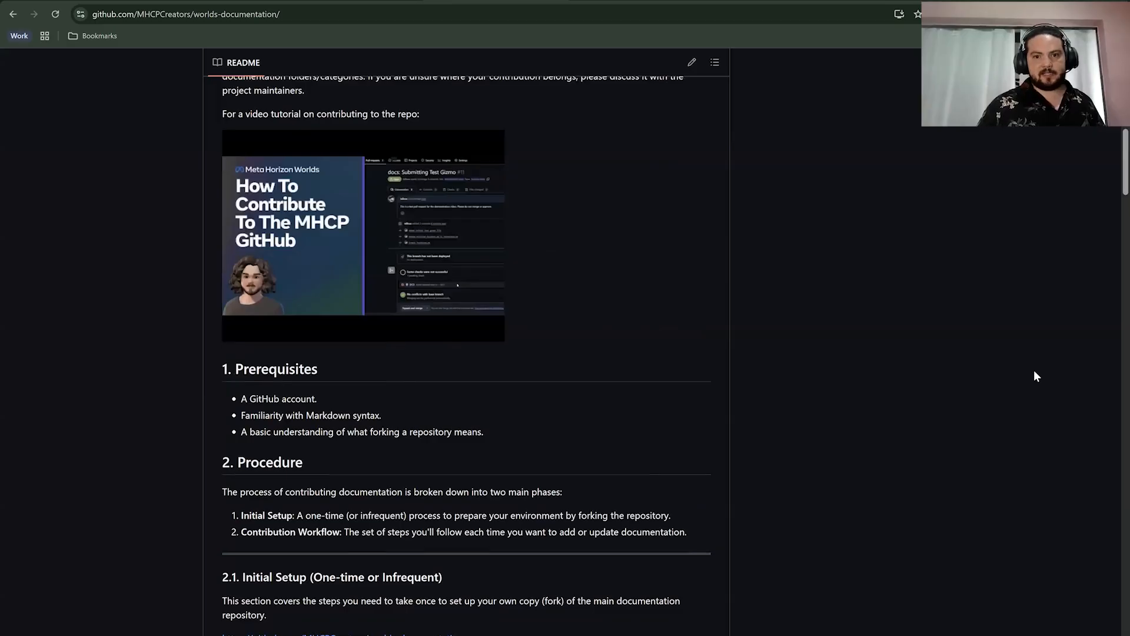
{"action": "scroll", "coordinate": [1008, 364], "scroll_direction": "up", "scroll_amount": 1}
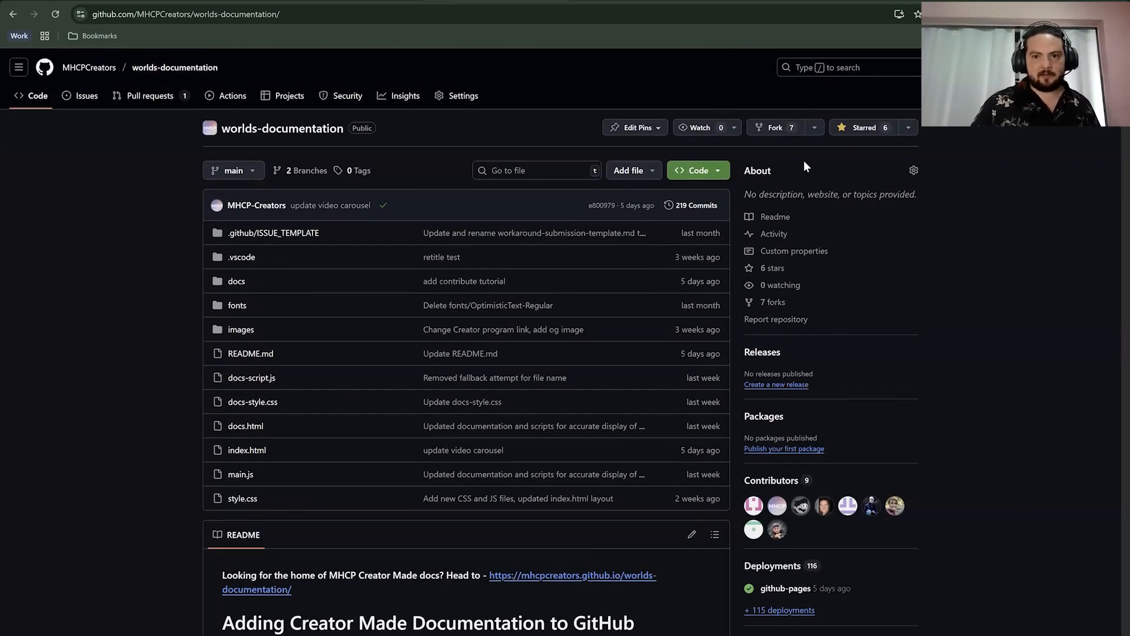
Step: Open the Create a new fork form and tile it left of a separate README window
{"action": "left_click", "coordinate": [783, 135]}
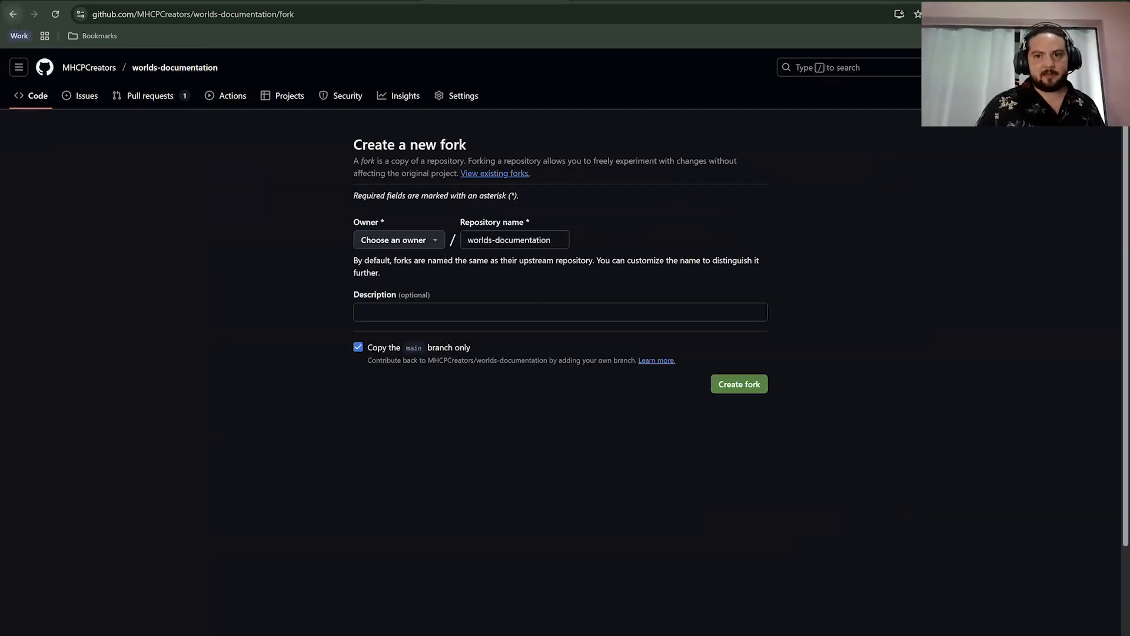
{"action": "left_click_drag", "start_coordinate": [752, 1], "coordinate": [759, 64]}
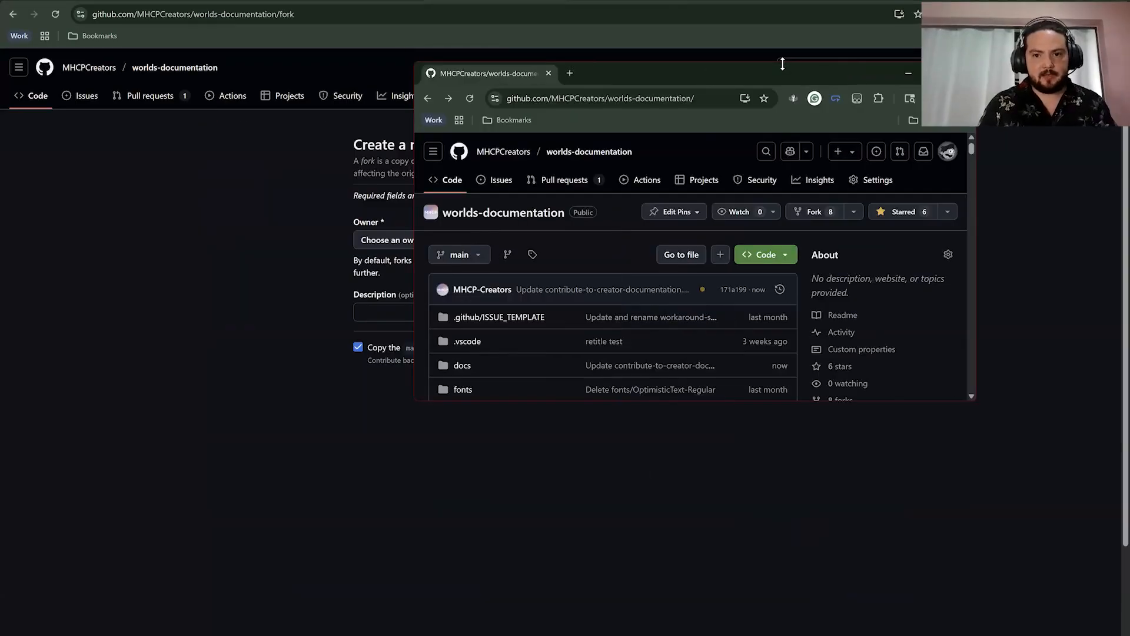
{"action": "key", "text": "super+Right"}
{"action": "left_click", "coordinate": [104, 236]}
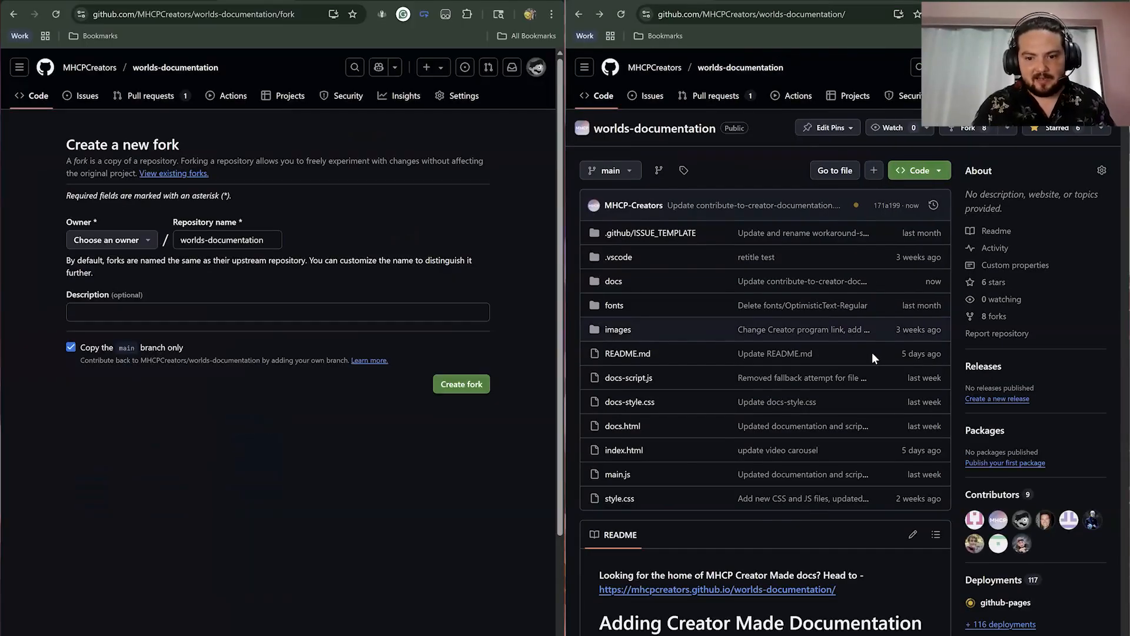
{"action": "scroll", "coordinate": [872, 354], "scroll_direction": "down", "scroll_amount": 15}
{"action": "scroll", "coordinate": [851, 371], "scroll_direction": "down", "scroll_amount": 3}
{"action": "scroll", "coordinate": [836, 385], "scroll_direction": "down", "scroll_amount": 4}
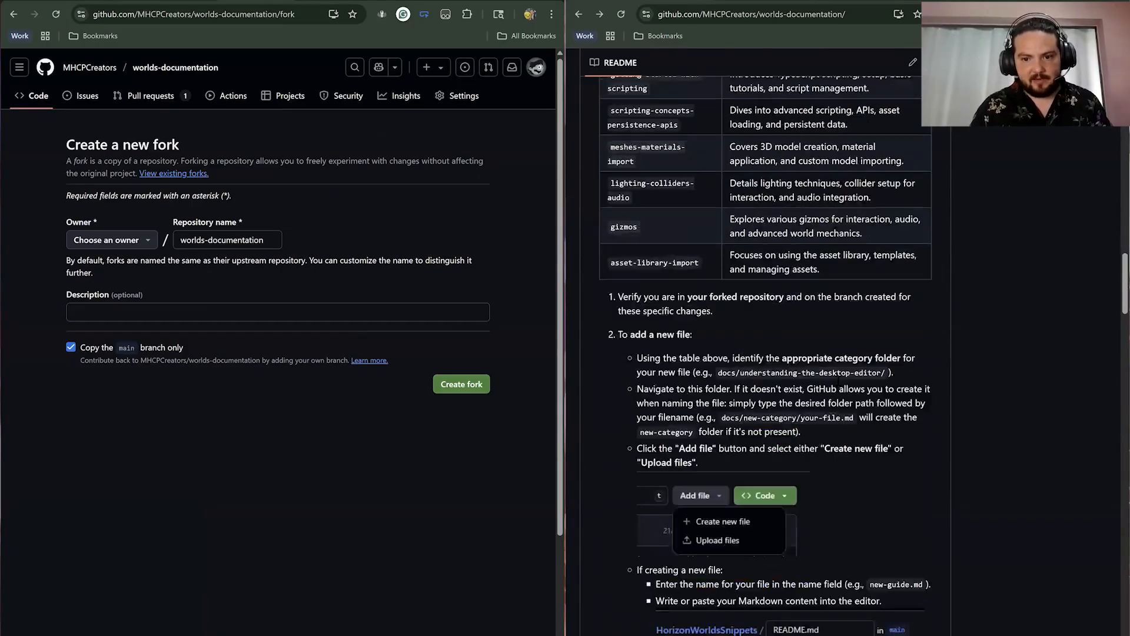
{"action": "scroll", "coordinate": [836, 386], "scroll_direction": "up", "scroll_amount": 8}
{"action": "scroll", "coordinate": [840, 378], "scroll_direction": "up", "scroll_amount": 6}
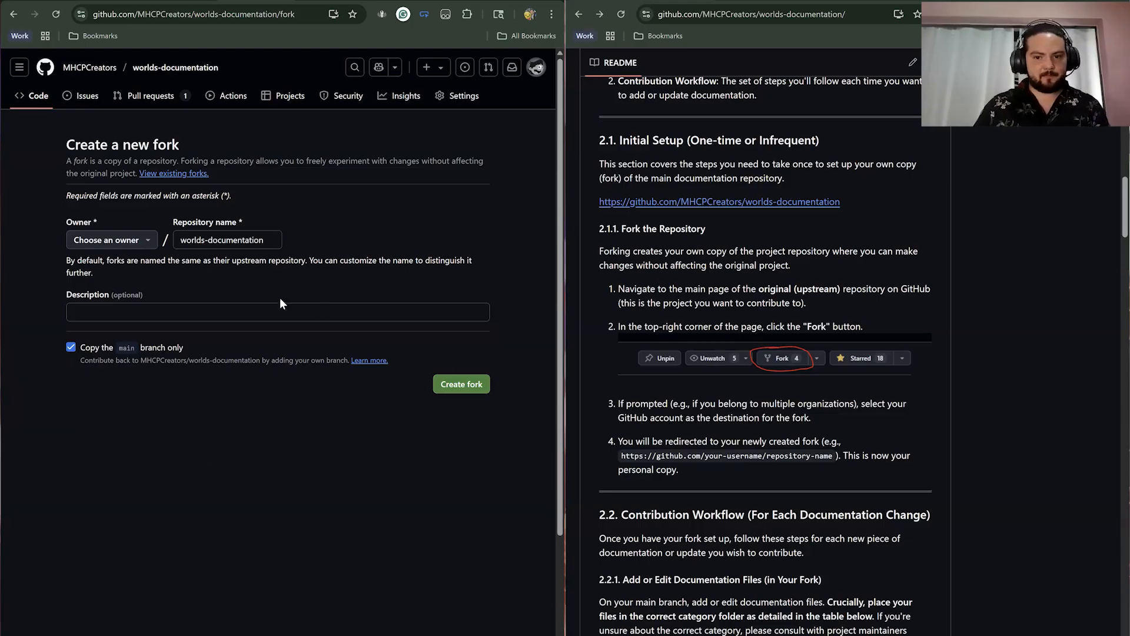
Step: Check the Owner list, find the personal account unavailable, and attempt to create the fork anyway
{"action": "left_click", "coordinate": [114, 242]}
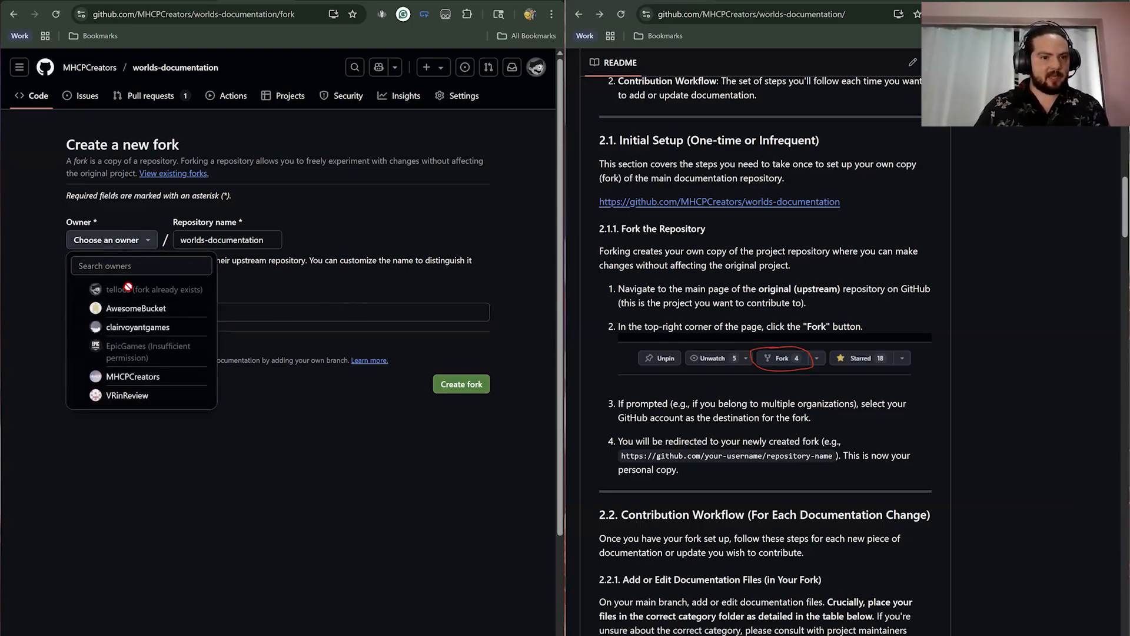
{"action": "left_click", "coordinate": [134, 243]}
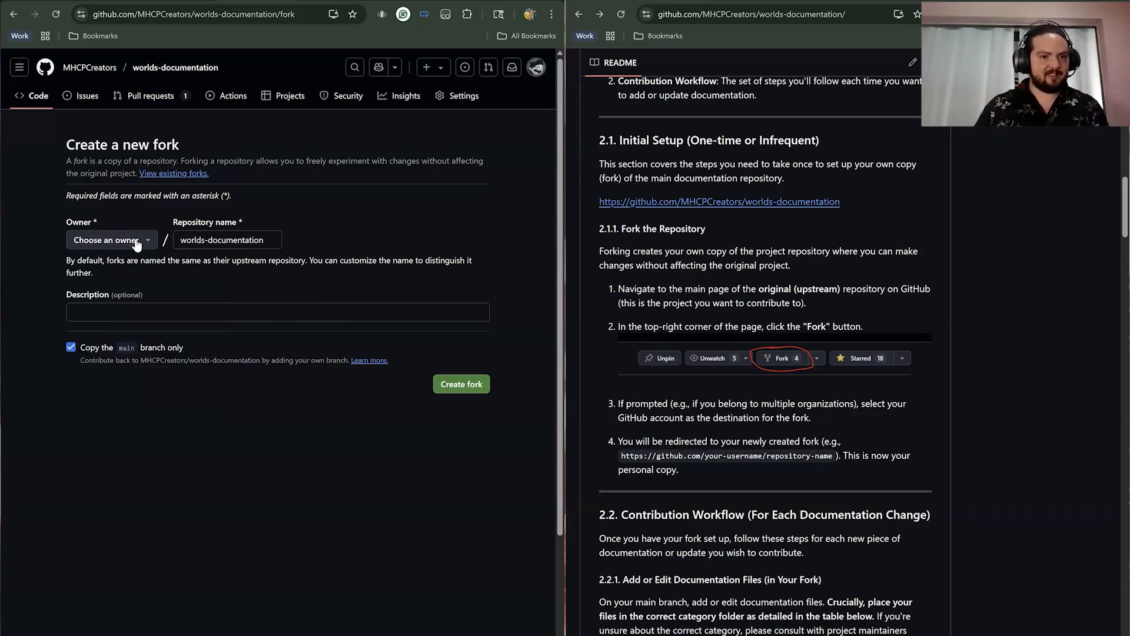
{"action": "left_click", "coordinate": [198, 241]}
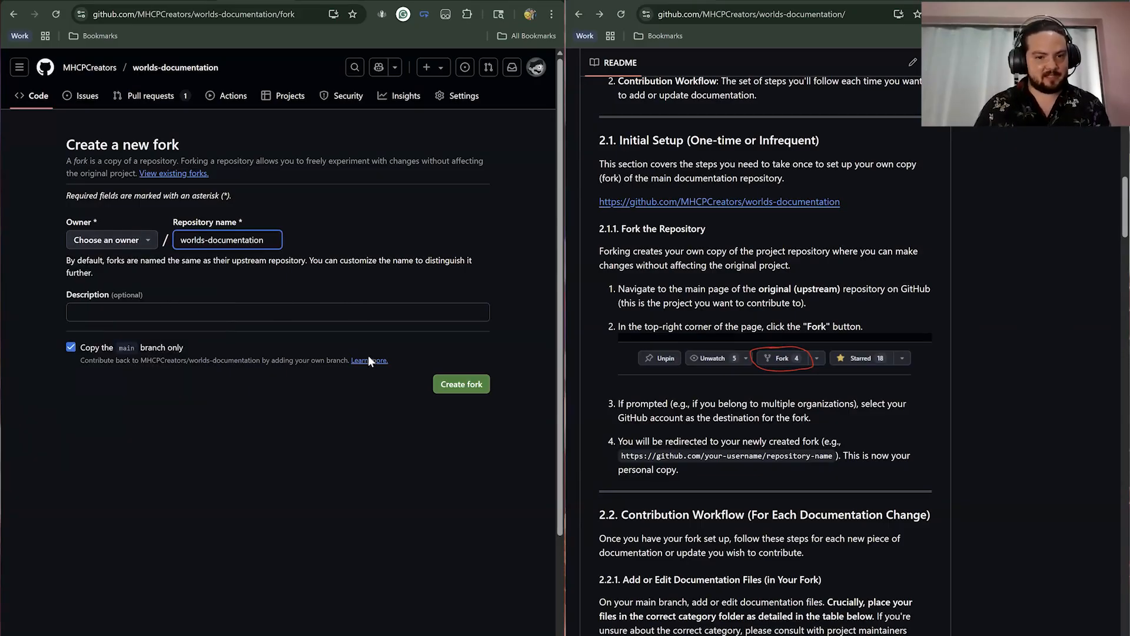
{"action": "left_click", "coordinate": [477, 386]}
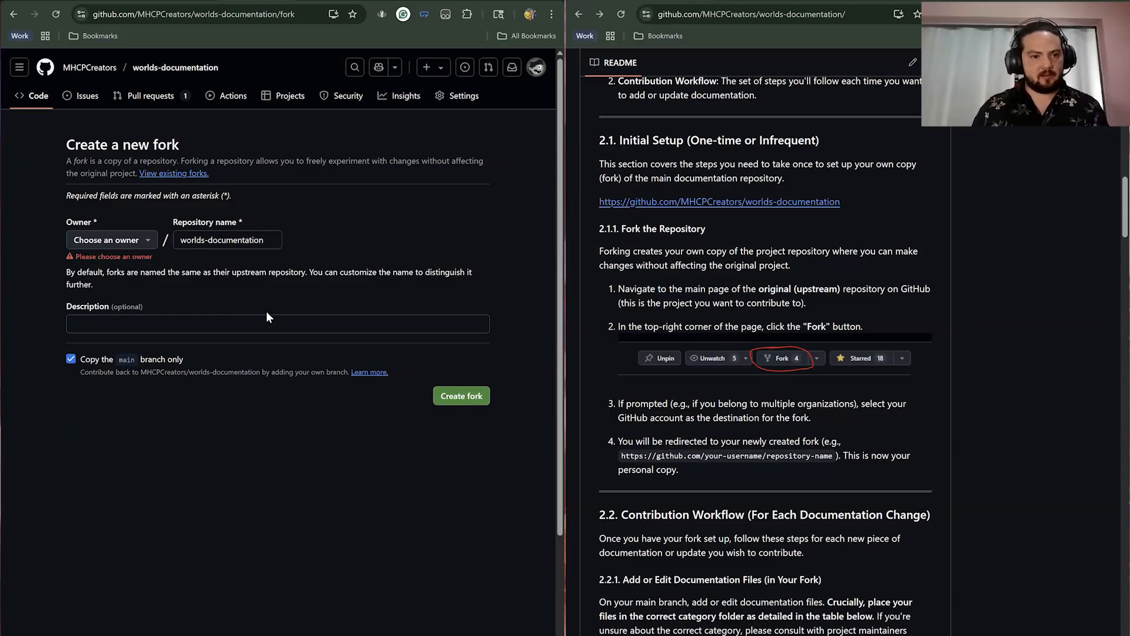
Step: Rename the fork to worlds-documentation-2, retry the personal account as owner, and open the account menu
{"action": "left_click", "coordinate": [129, 246]}
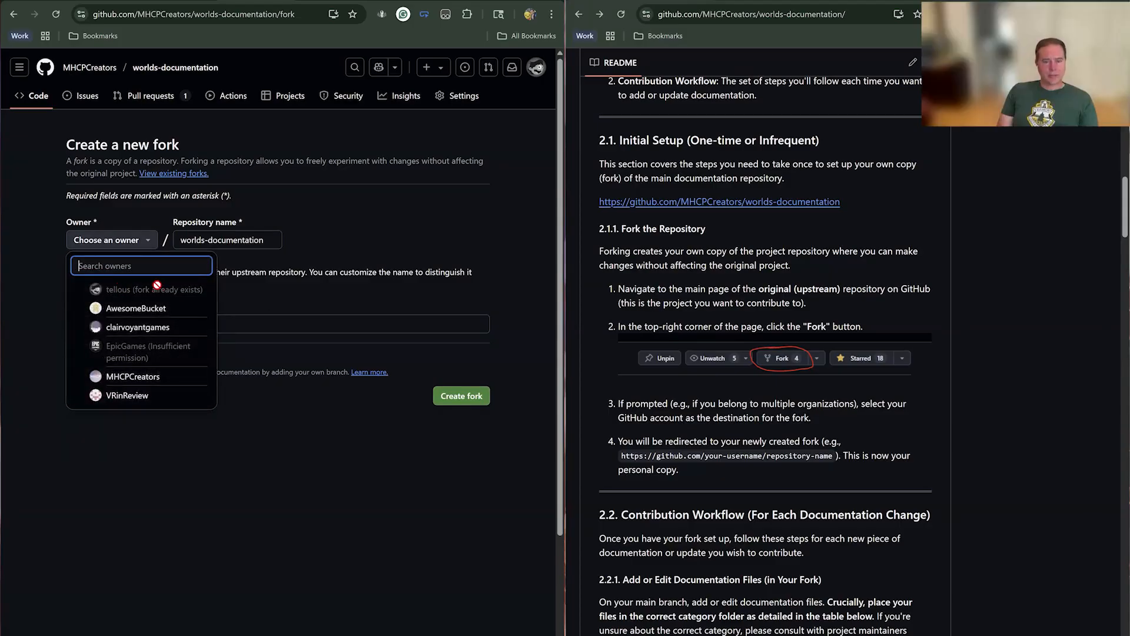
{"action": "left_click", "coordinate": [209, 240]}
{"action": "type", "text": "-2"}
{"action": "left_click", "coordinate": [83, 240]}
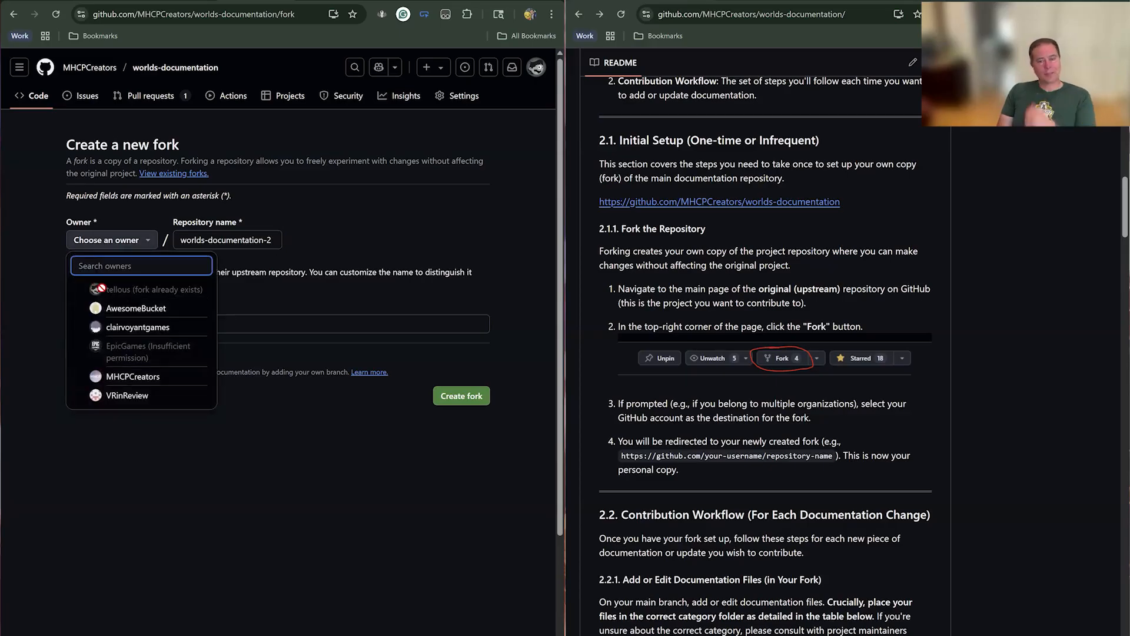
{"action": "left_click", "coordinate": [220, 259]}
{"action": "left_click", "coordinate": [136, 244]}
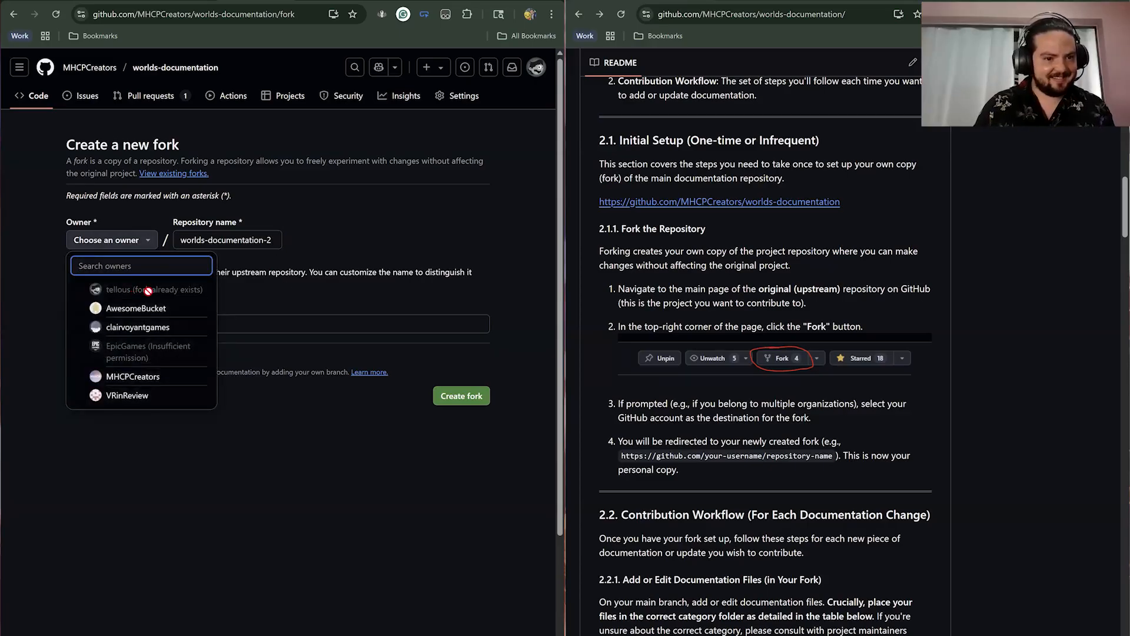
{"action": "left_click", "coordinate": [283, 281]}
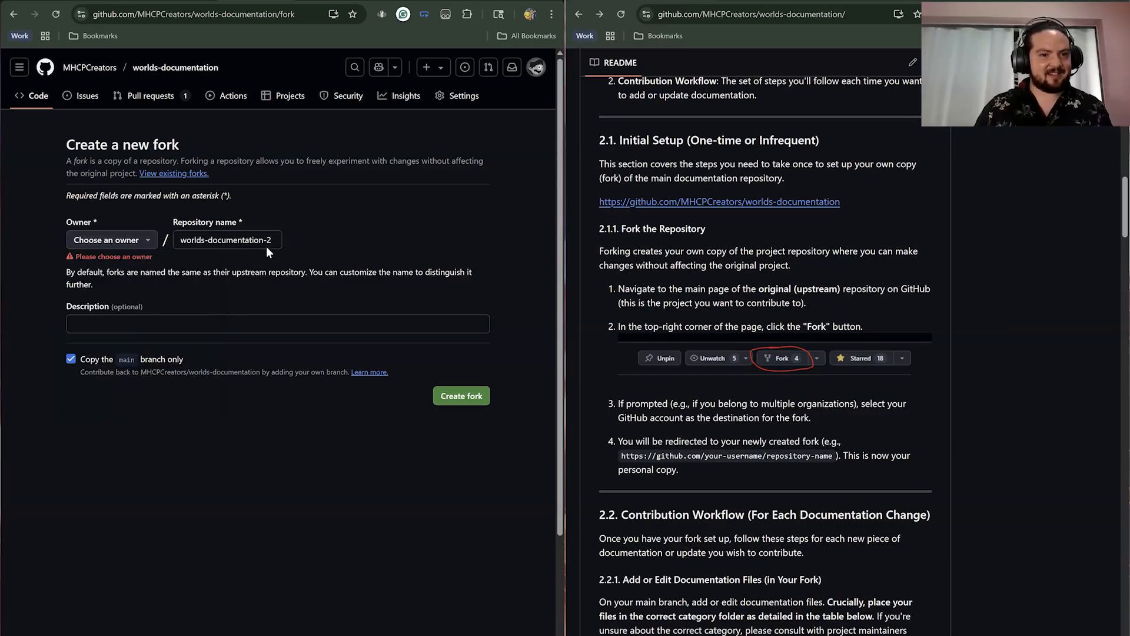
{"action": "left_click", "coordinate": [534, 71]}
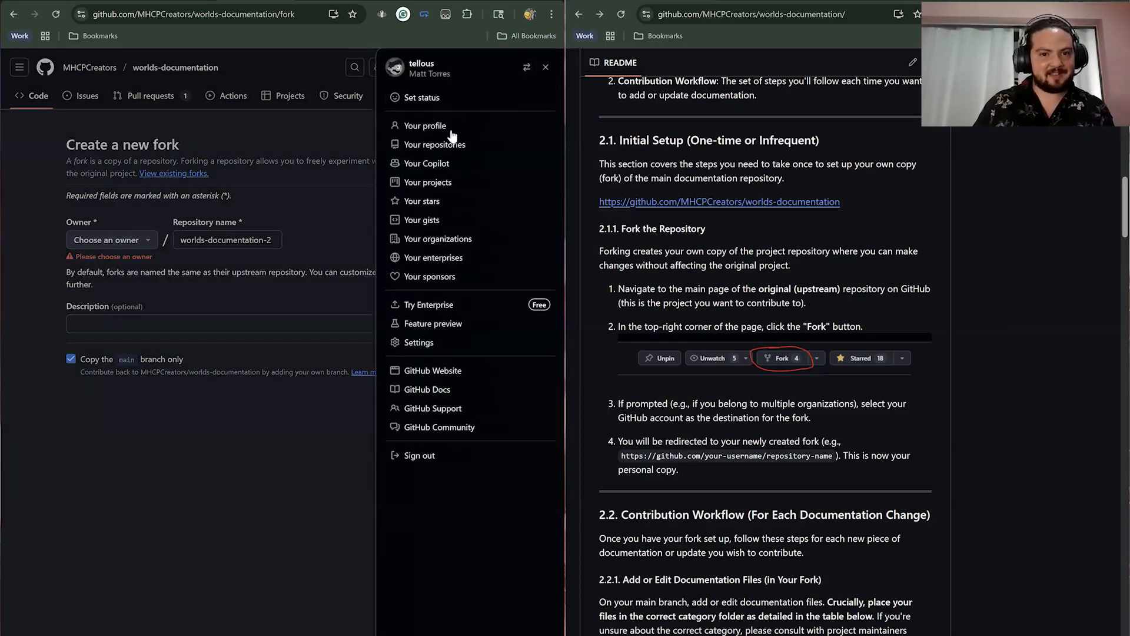
Step: Open the existing worlds-documentation fork's Settings and scroll down to the Danger Zone
{"action": "left_click", "coordinate": [440, 145]}
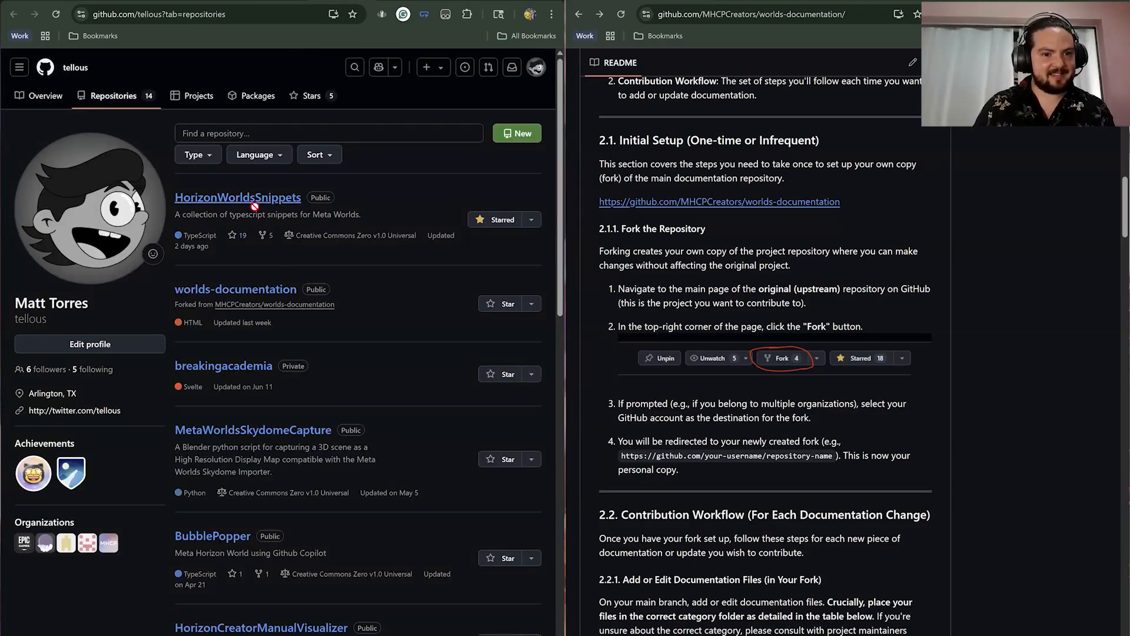
{"action": "left_click", "coordinate": [277, 289]}
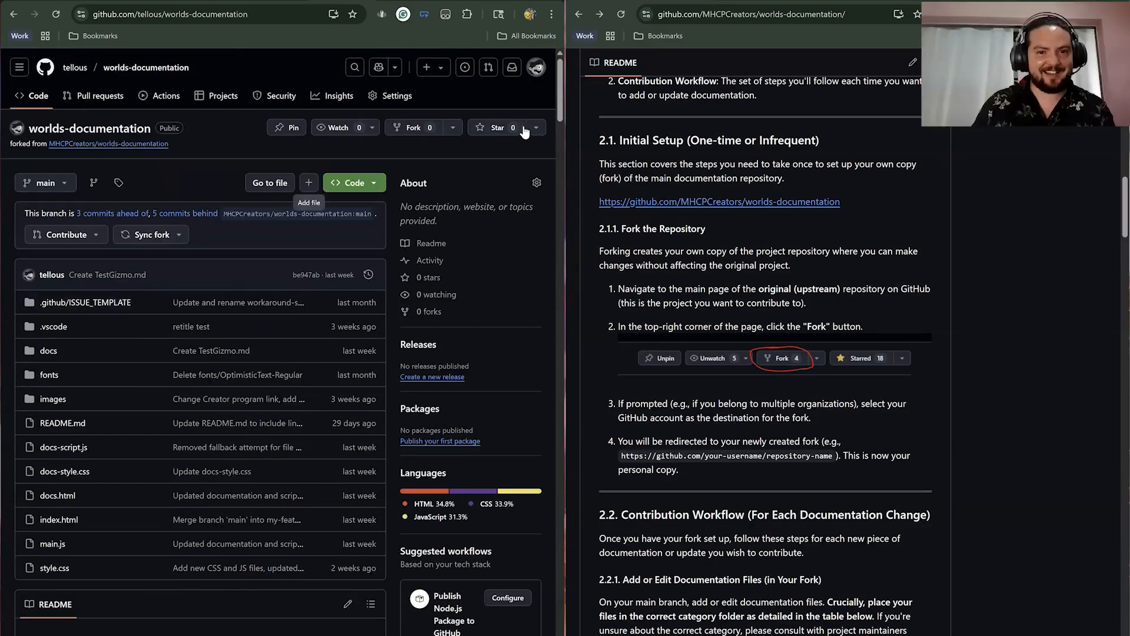
{"action": "left_click", "coordinate": [389, 95]}
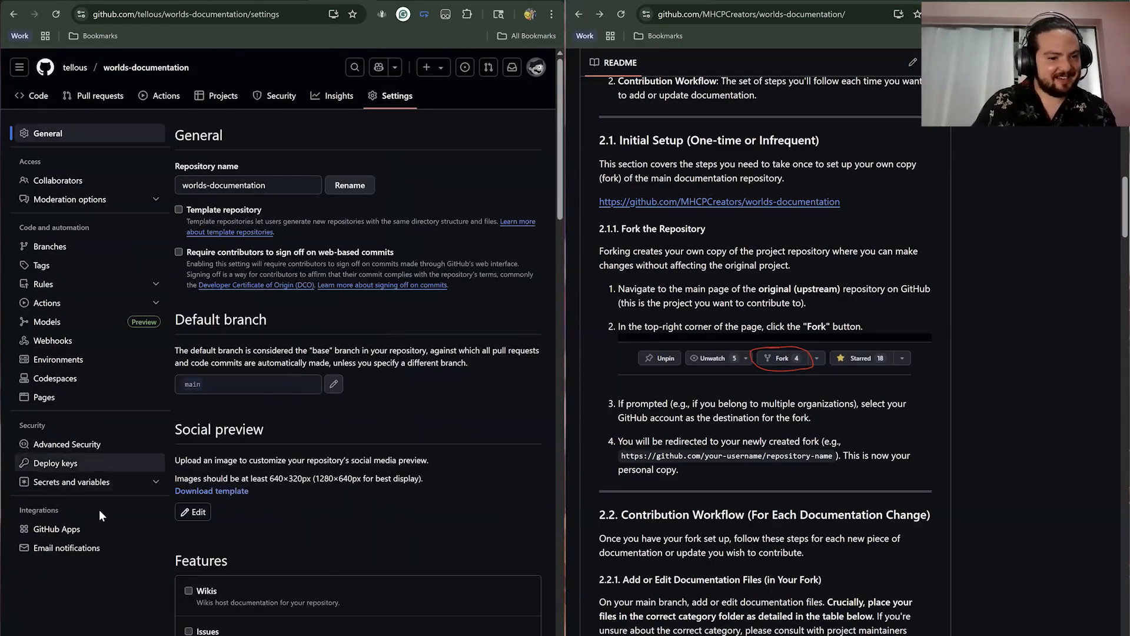
{"action": "scroll", "coordinate": [270, 484], "scroll_direction": "down", "scroll_amount": 20}
{"action": "scroll", "coordinate": [287, 478], "scroll_direction": "down", "scroll_amount": 4}
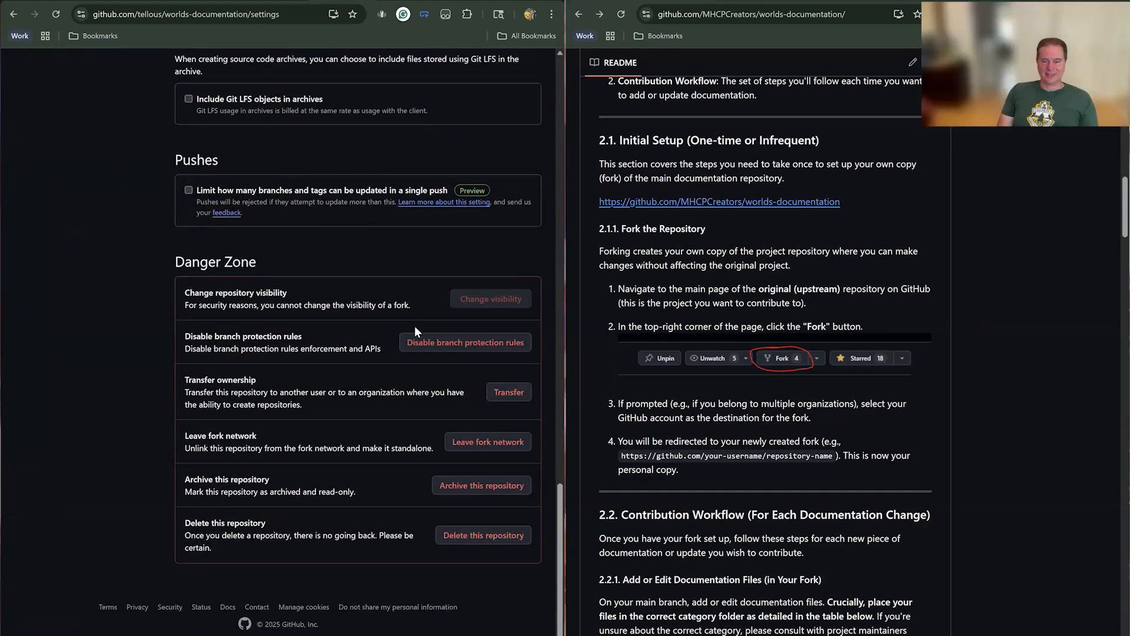
Step: Delete the fork, pasting its repository name into the confirmation box
{"action": "left_click", "coordinate": [479, 535]}
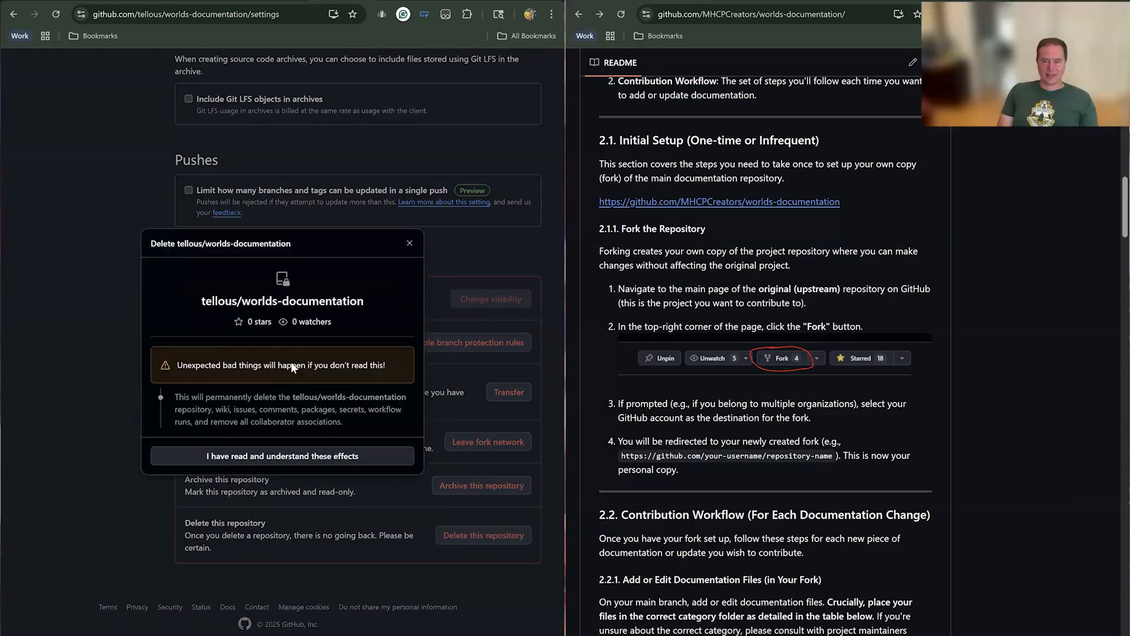
{"action": "left_click", "coordinate": [282, 458]}
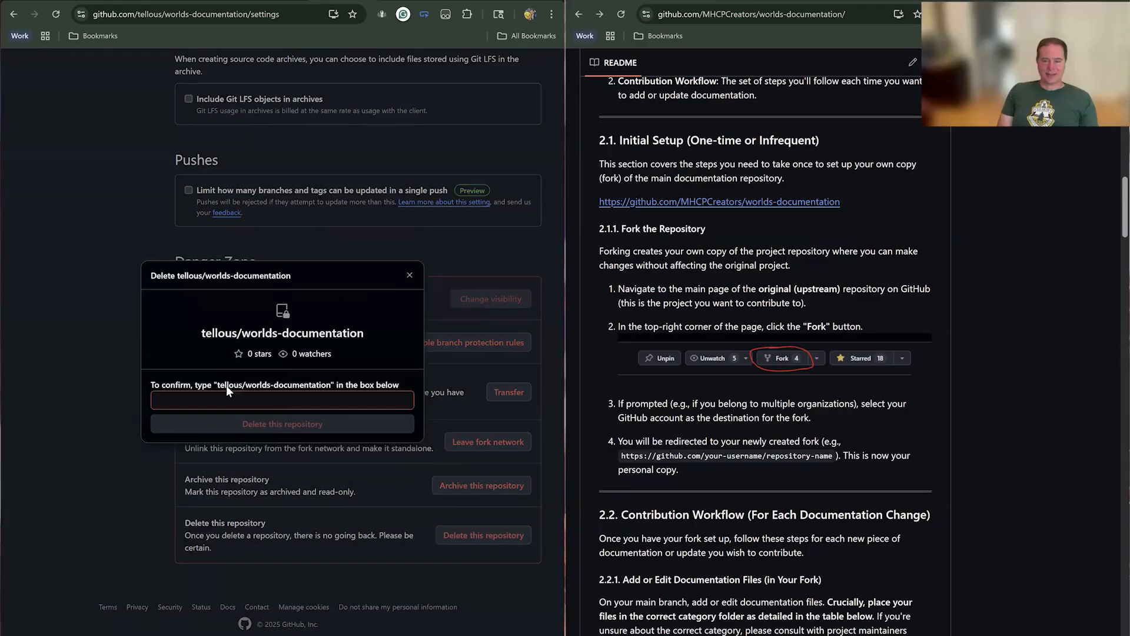
{"action": "mouse_move", "coordinate": [226, 385]}
{"action": "left_mouse_down"}
{"action": "mouse_move", "coordinate": [329, 382]}
{"action": "mouse_move", "coordinate": [217, 384]}
{"action": "left_mouse_up"}
{"action": "key", "text": "ctrl+c"}
{"action": "left_click", "coordinate": [231, 400]}
{"action": "key", "text": "ctrl+v"}
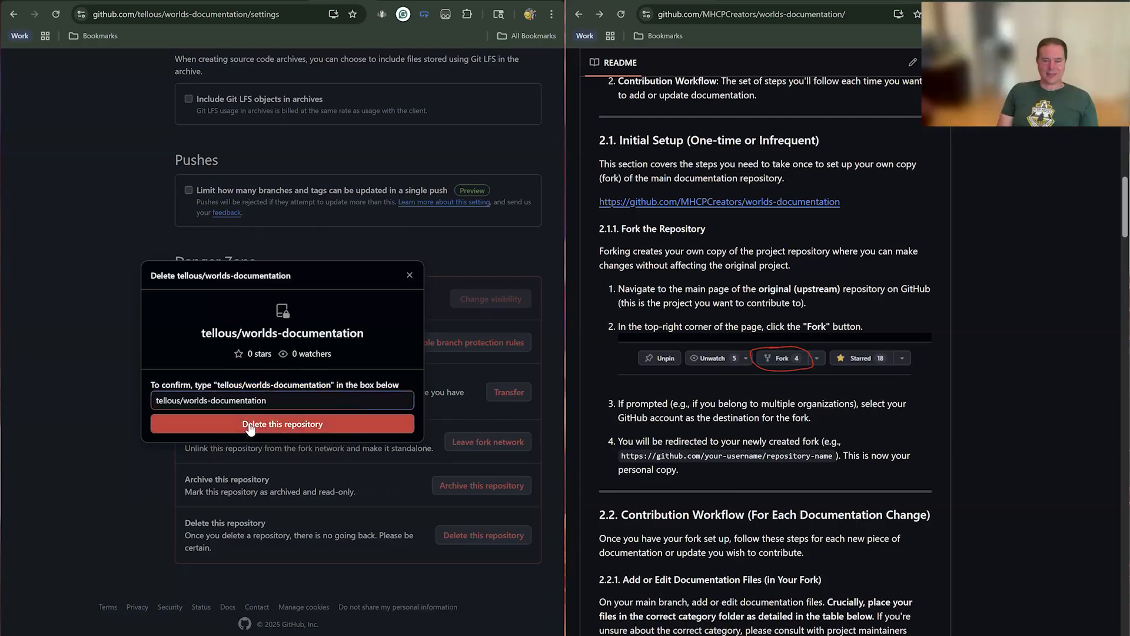
{"action": "left_click", "coordinate": [251, 424]}
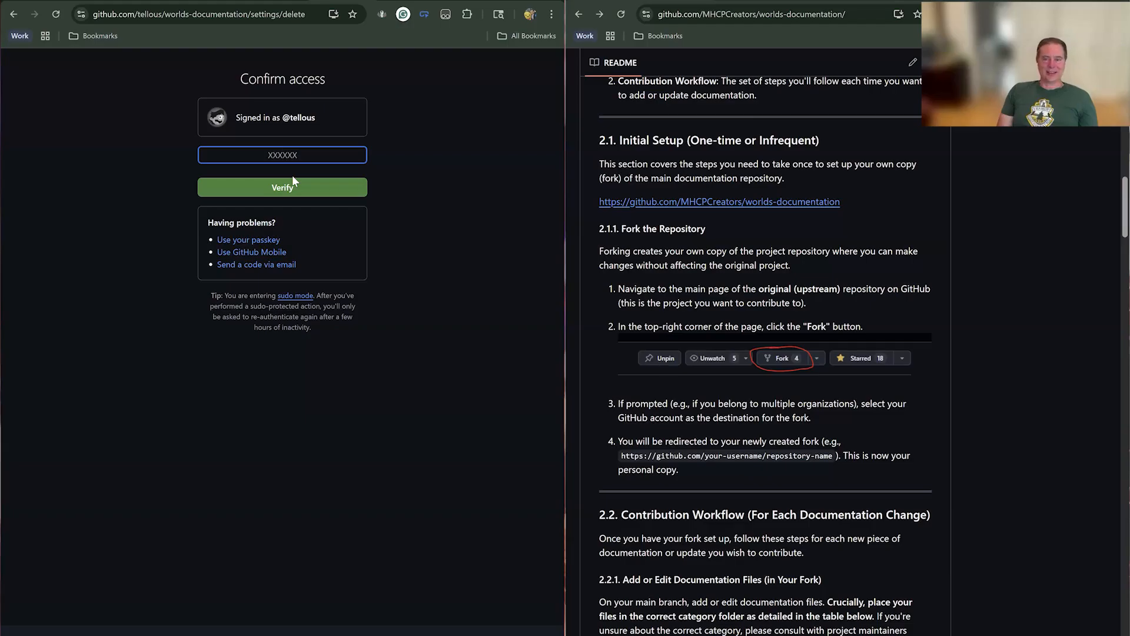
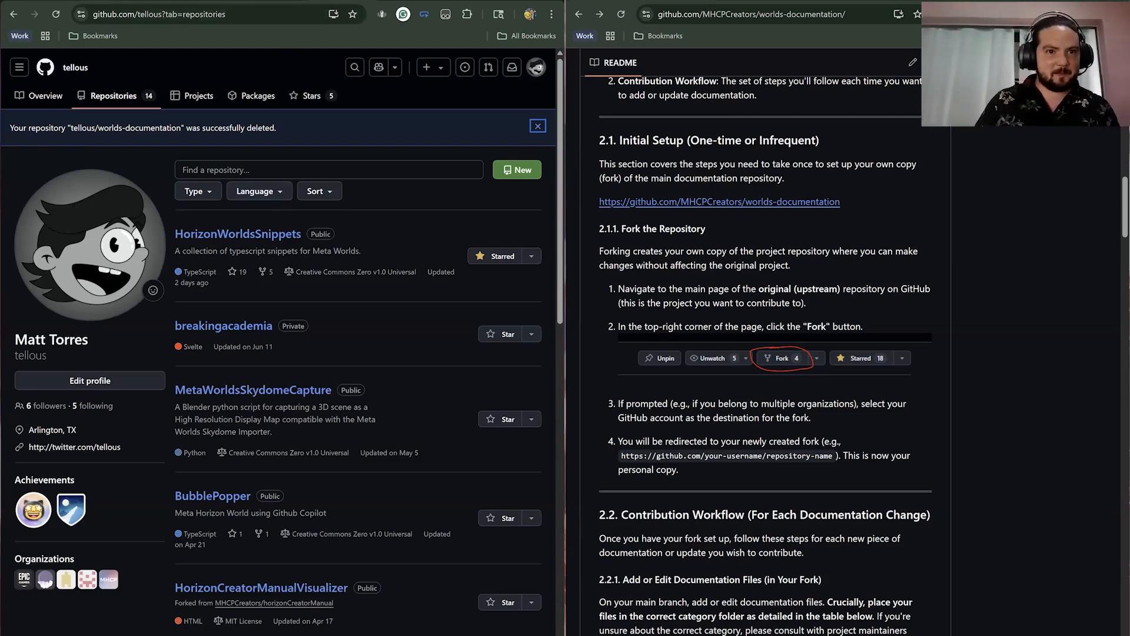
Step: Create a fresh fork of worlds-documentation owned by your personal account
{"action": "left_click", "coordinate": [301, 0]}
{"action": "left_click", "coordinate": [293, 2]}
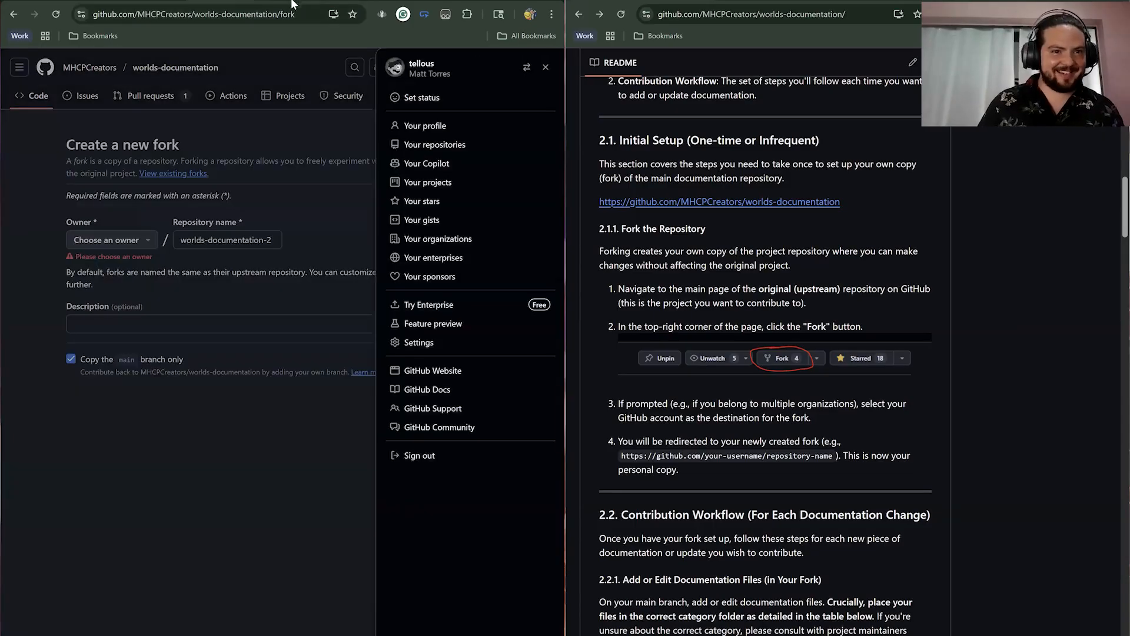
{"action": "left_click", "coordinate": [546, 67]}
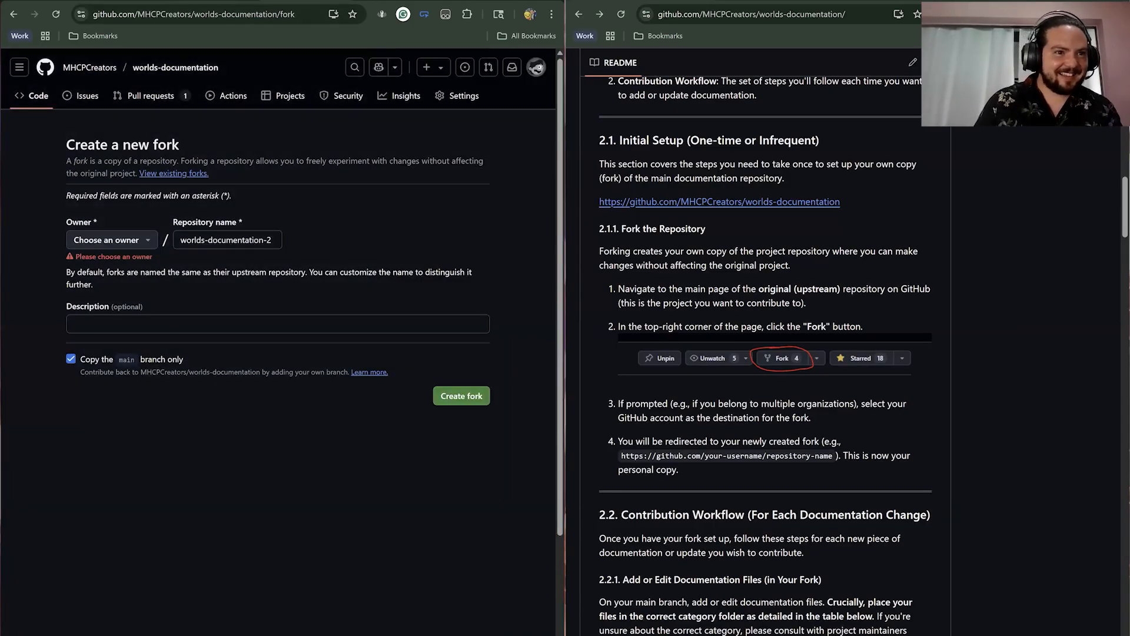
{"action": "left_click", "coordinate": [55, 17]}
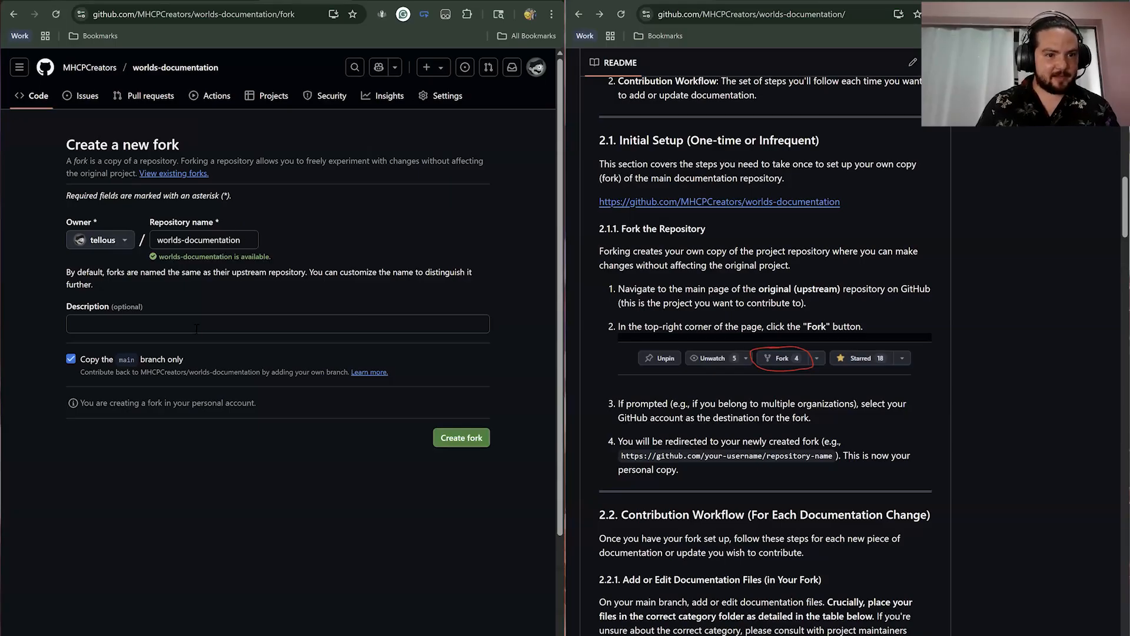
{"action": "left_click", "coordinate": [482, 439]}
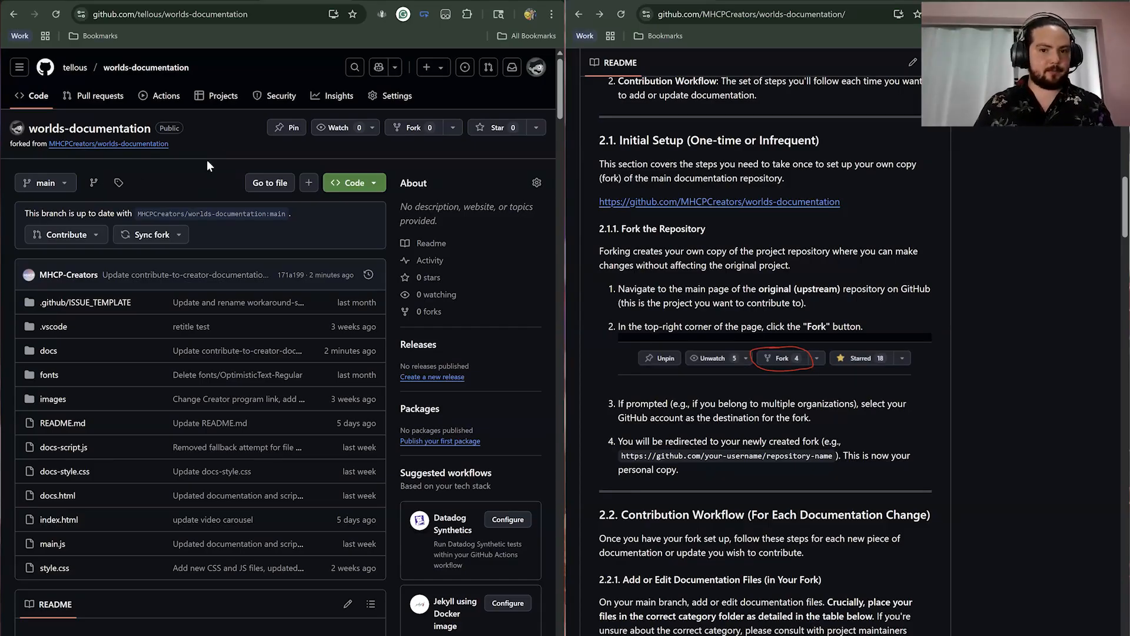
{"action": "scroll", "coordinate": [177, 302], "scroll_direction": "down", "scroll_amount": 8}
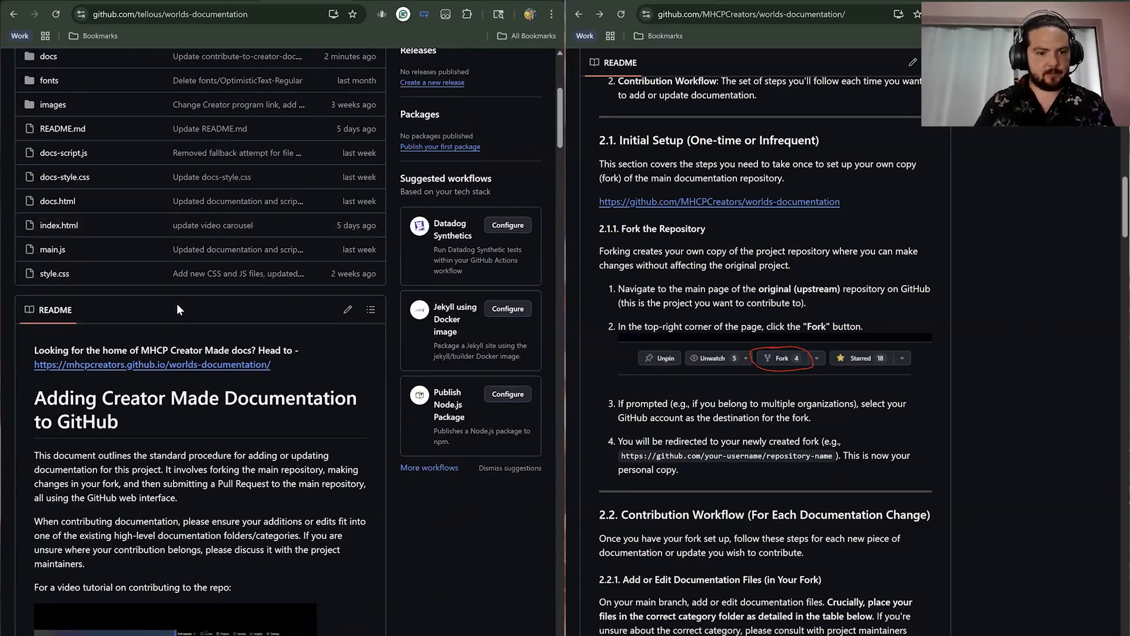
{"action": "scroll", "coordinate": [186, 298], "scroll_direction": "up", "scroll_amount": 8}
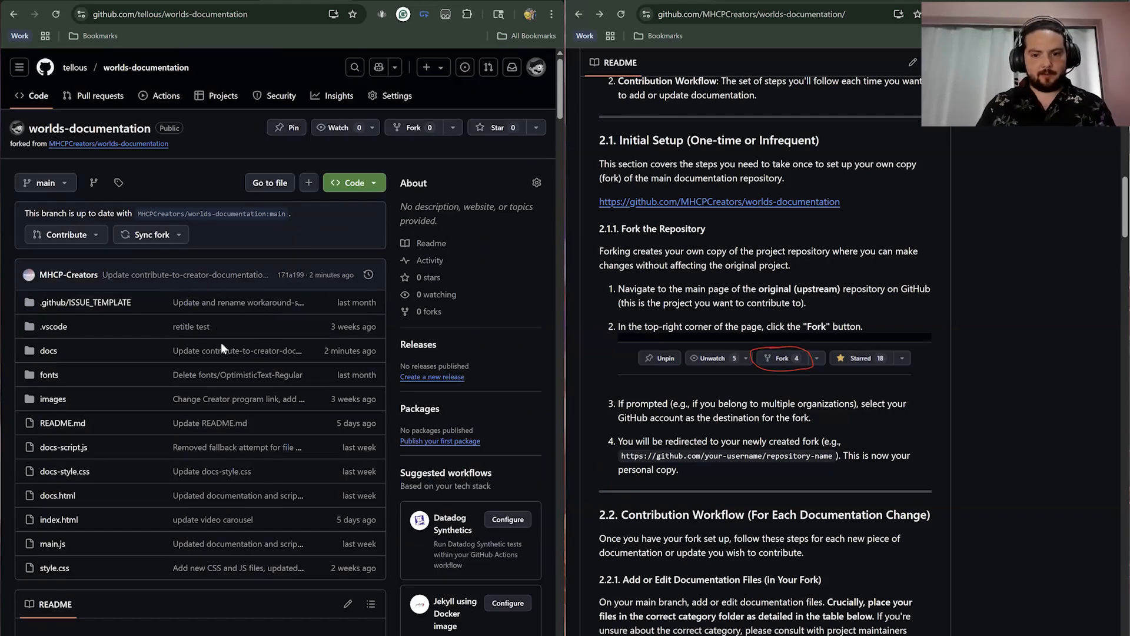
{"action": "scroll", "coordinate": [224, 277], "scroll_direction": "down", "scroll_amount": 3}
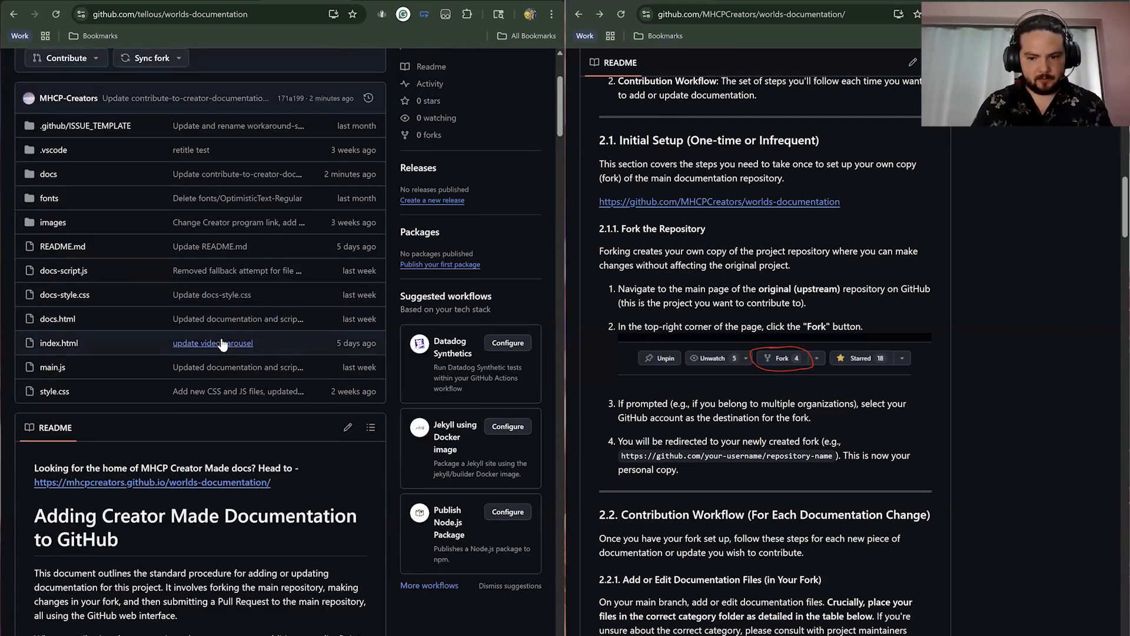
{"action": "scroll", "coordinate": [299, 329], "scroll_direction": "up", "scroll_amount": 2}
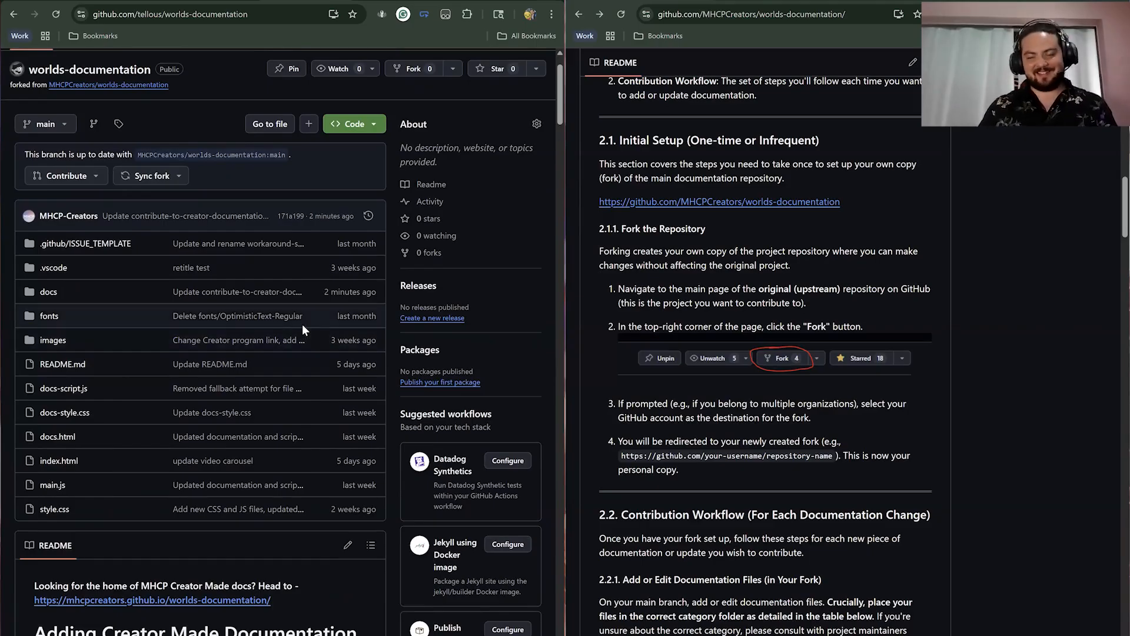
{"action": "scroll", "coordinate": [310, 327], "scroll_direction": "up", "scroll_amount": 1}
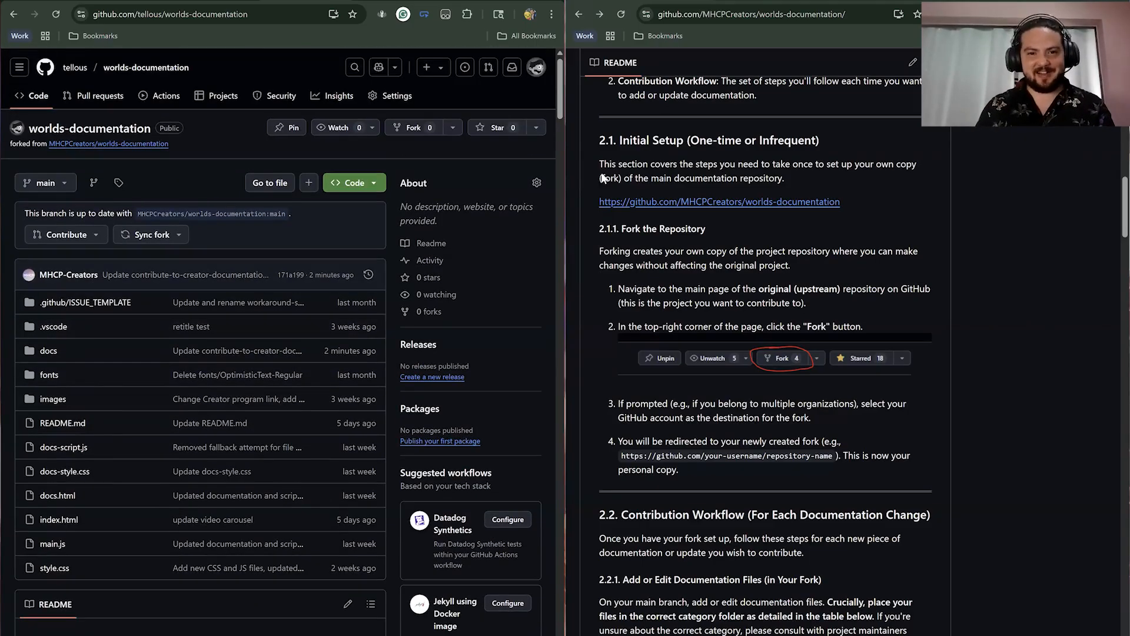
{"action": "scroll", "coordinate": [828, 410], "scroll_direction": "down", "scroll_amount": 2}
{"action": "scroll", "coordinate": [798, 354], "scroll_direction": "down", "scroll_amount": 4}
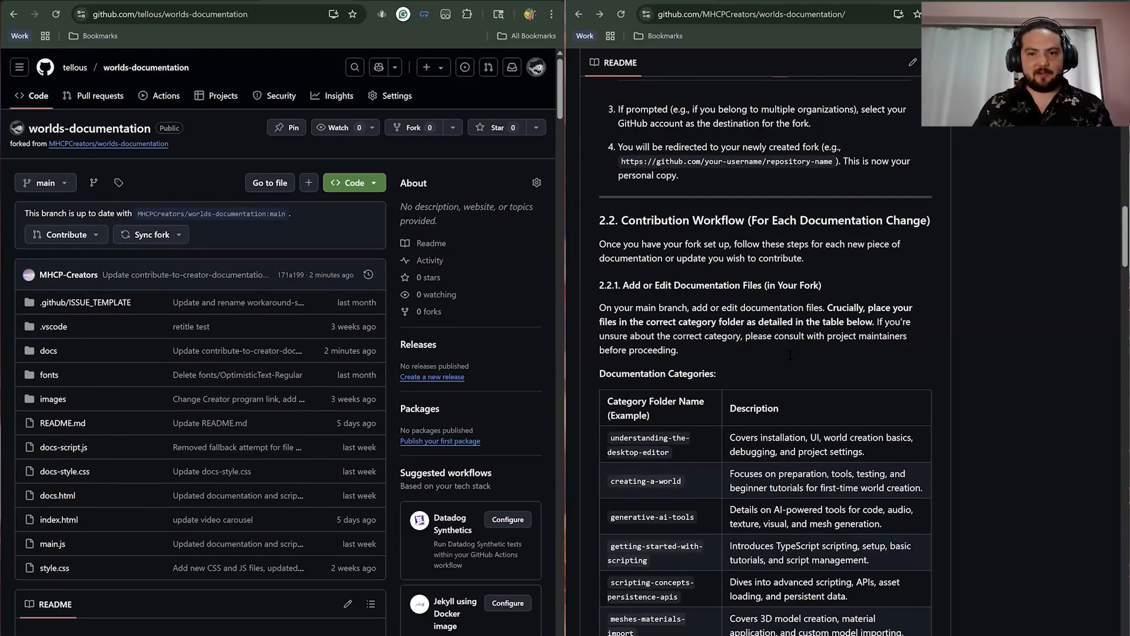
{"action": "scroll", "coordinate": [924, 395], "scroll_direction": "up", "scroll_amount": 4}
{"action": "scroll", "coordinate": [720, 465], "scroll_direction": "up", "scroll_amount": 2}
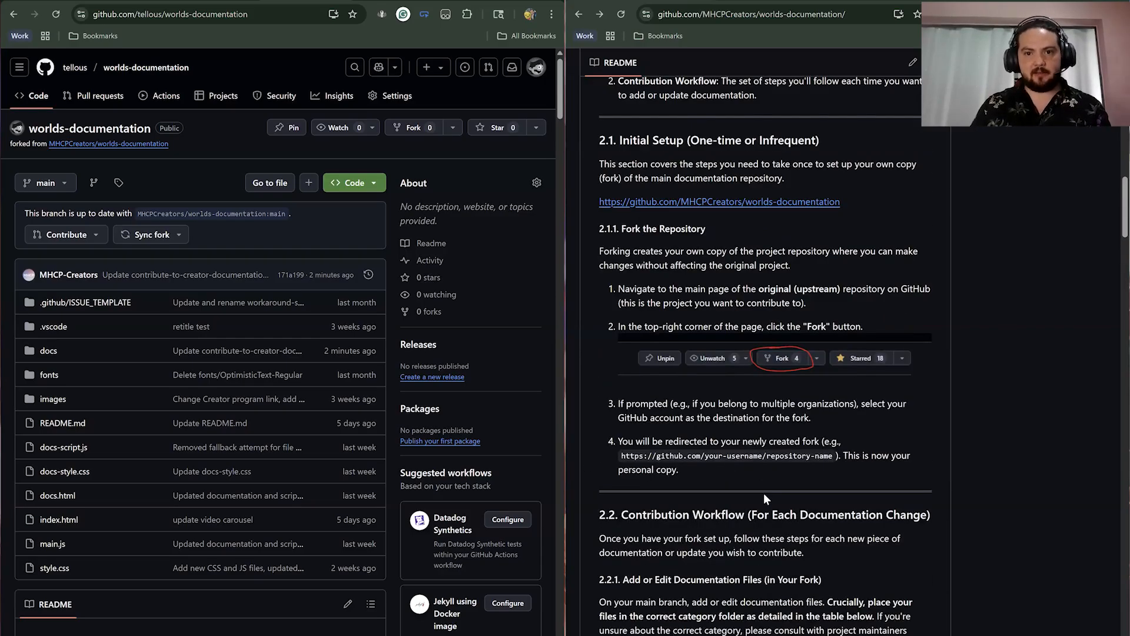
{"action": "scroll", "coordinate": [764, 498], "scroll_direction": "up", "scroll_amount": 2}
{"action": "scroll", "coordinate": [838, 352], "scroll_direction": "down", "scroll_amount": 6}
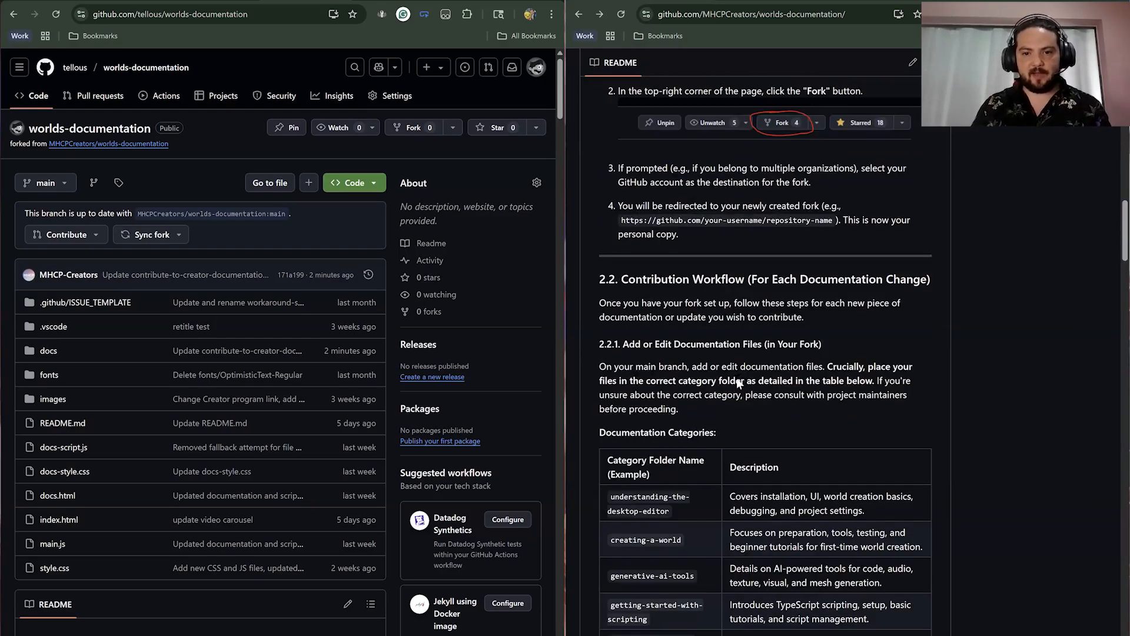
{"action": "scroll", "coordinate": [739, 383], "scroll_direction": "down", "scroll_amount": 2}
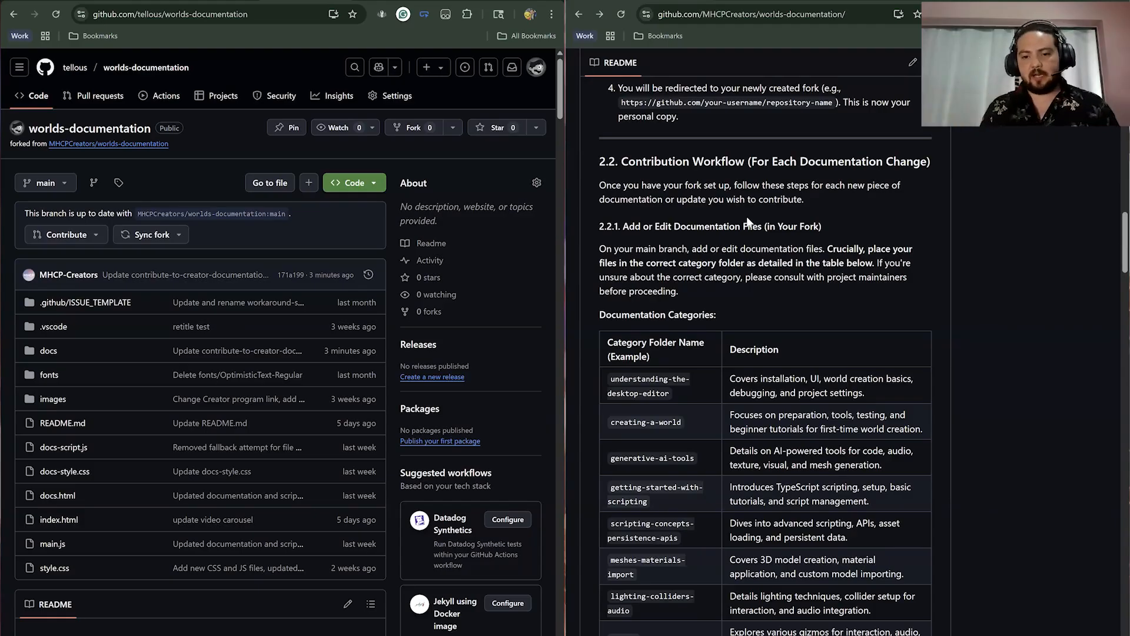
{"action": "scroll", "coordinate": [786, 208], "scroll_direction": "down", "scroll_amount": 1}
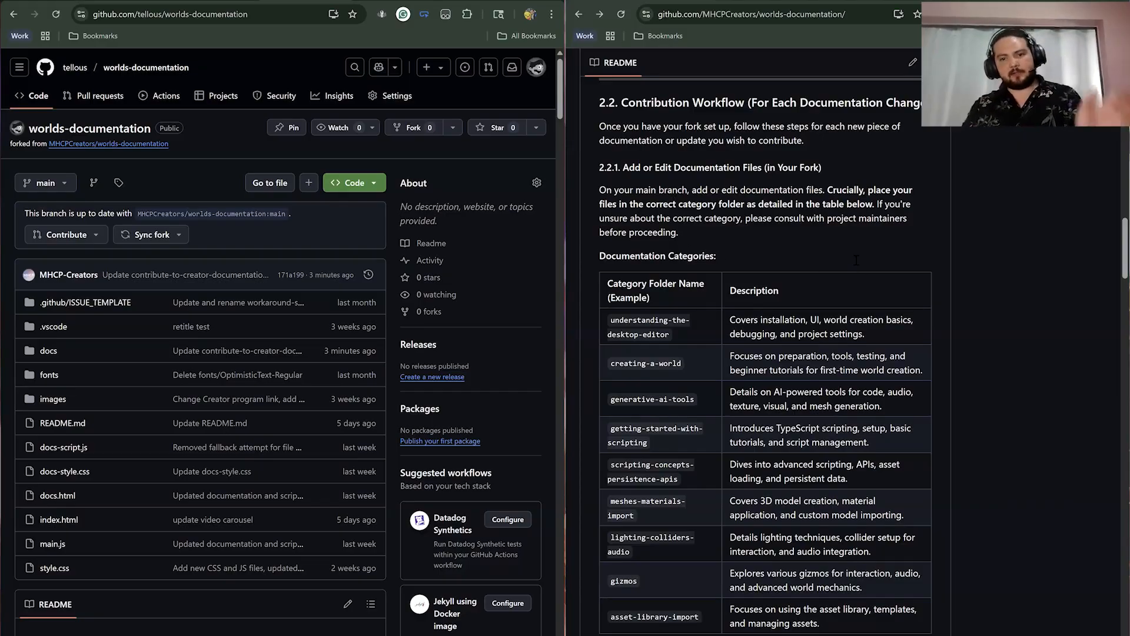
{"action": "scroll", "coordinate": [857, 260], "scroll_direction": "down", "scroll_amount": 1}
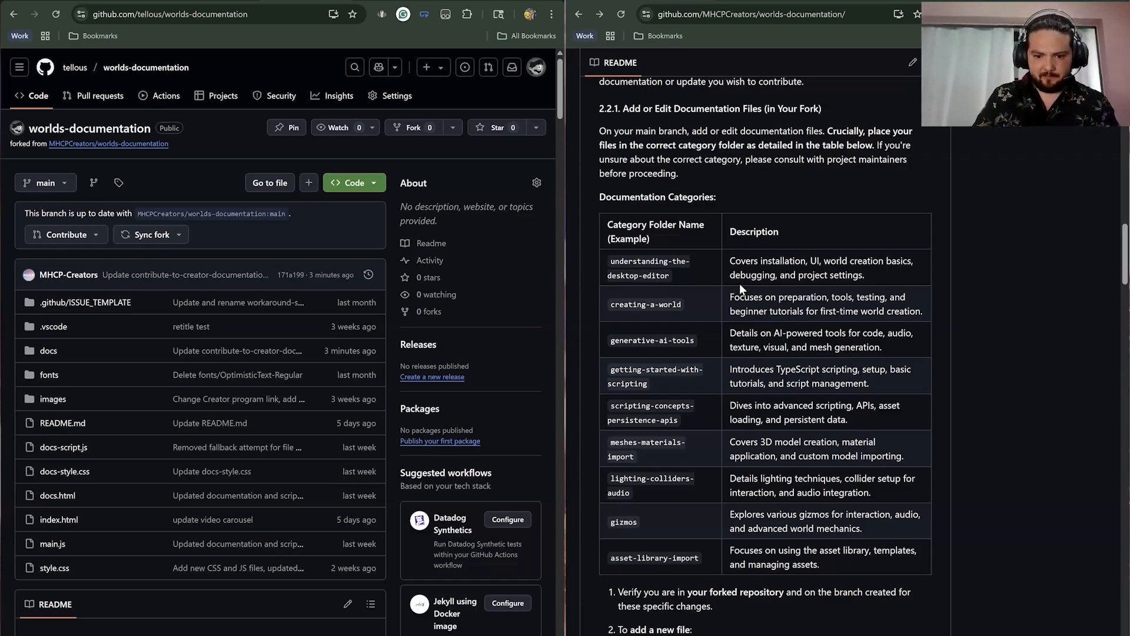
{"action": "scroll", "coordinate": [739, 284], "scroll_direction": "down", "scroll_amount": 1}
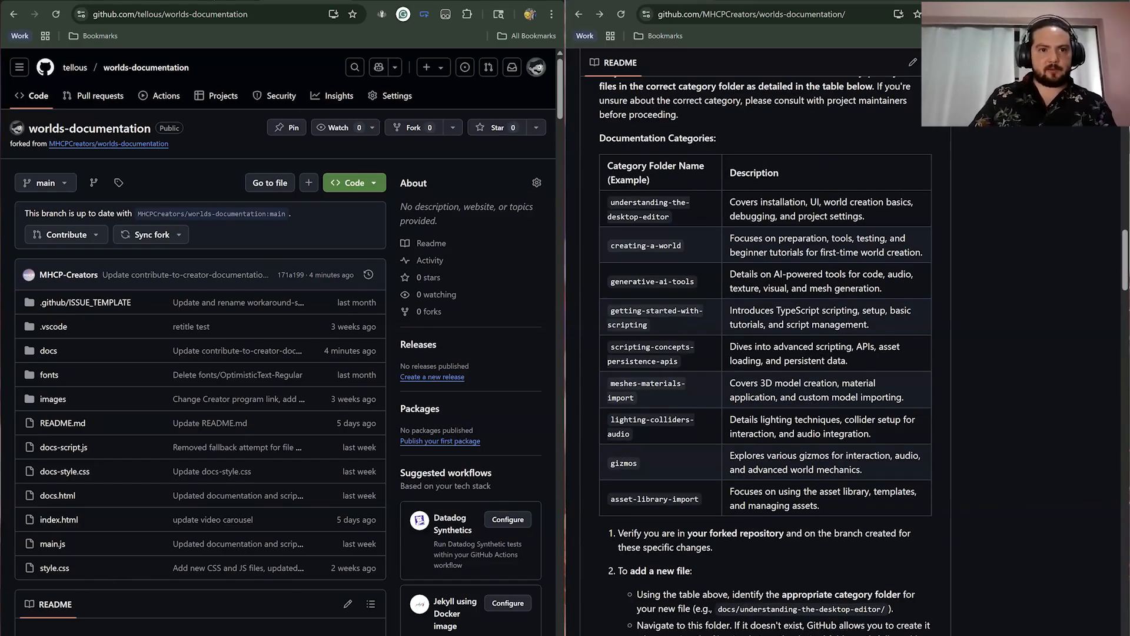
Step: Browse the MHCP Creator Made Docs overview, collapse Manuals and cheat sheets, and return to the GitHub fork
{"action": "left_click", "coordinate": [203, 2]}
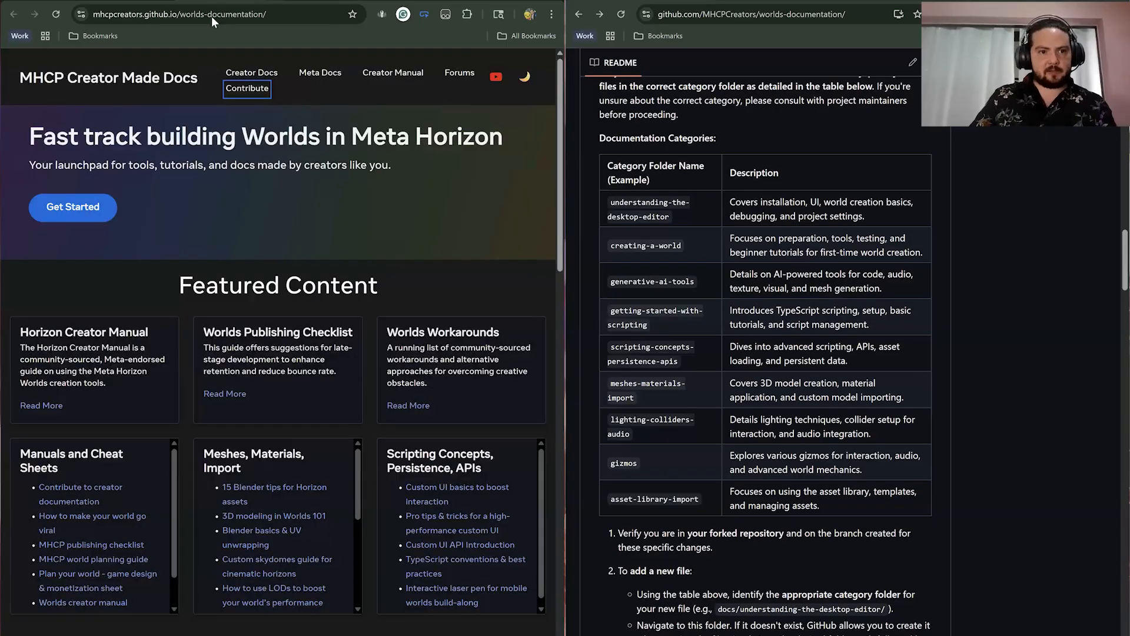
{"action": "left_click", "coordinate": [265, 72]}
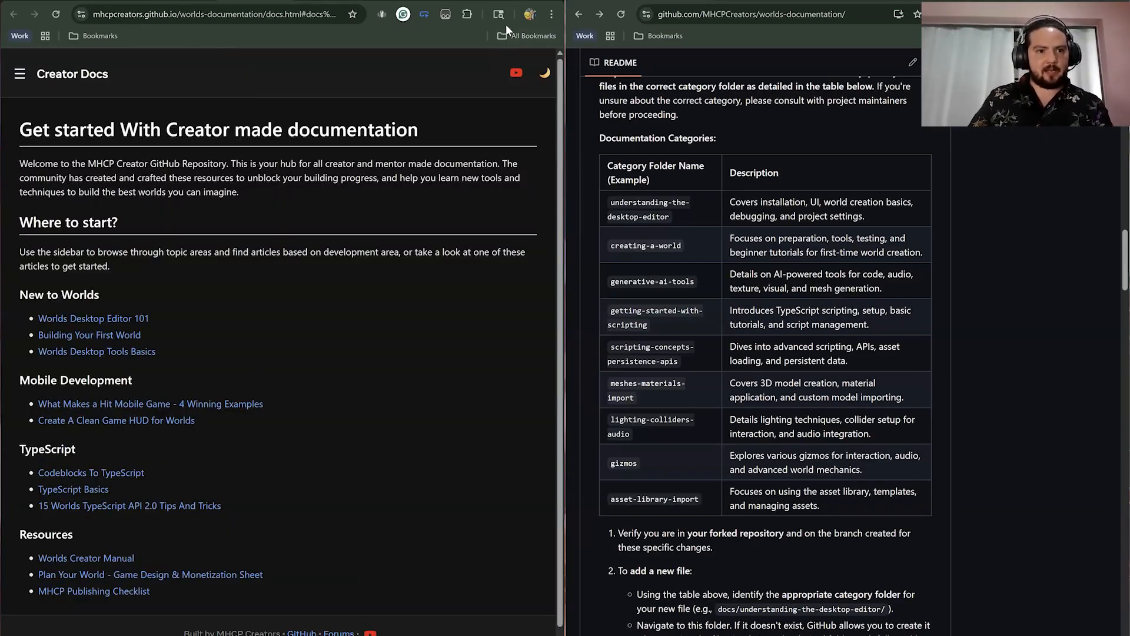
{"action": "left_click", "coordinate": [23, 78]}
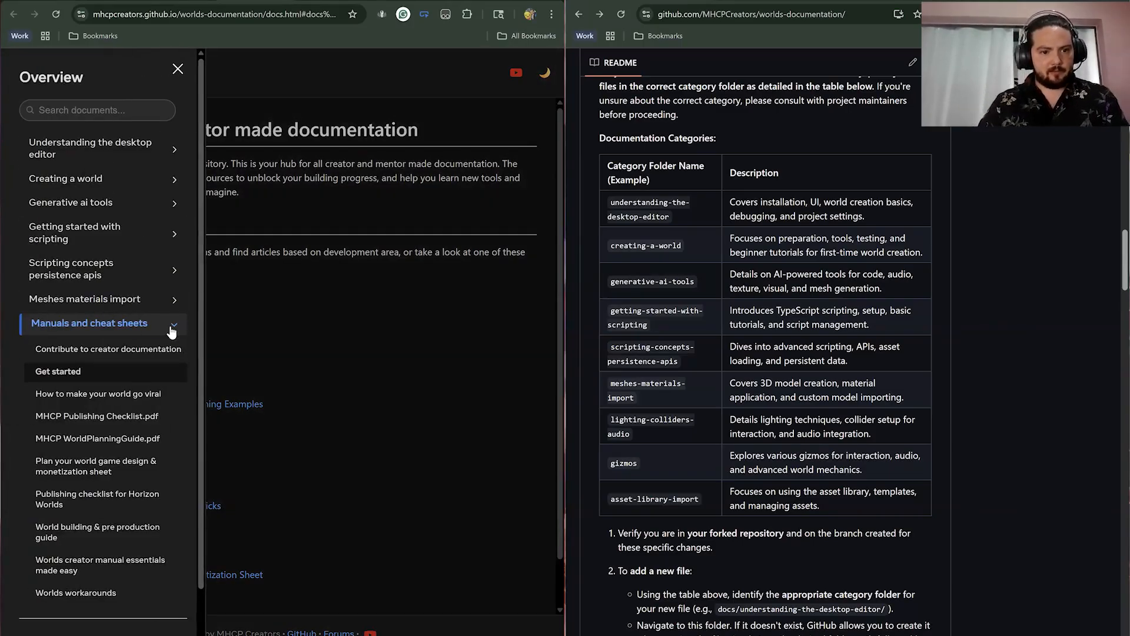
{"action": "left_click", "coordinate": [172, 330]}
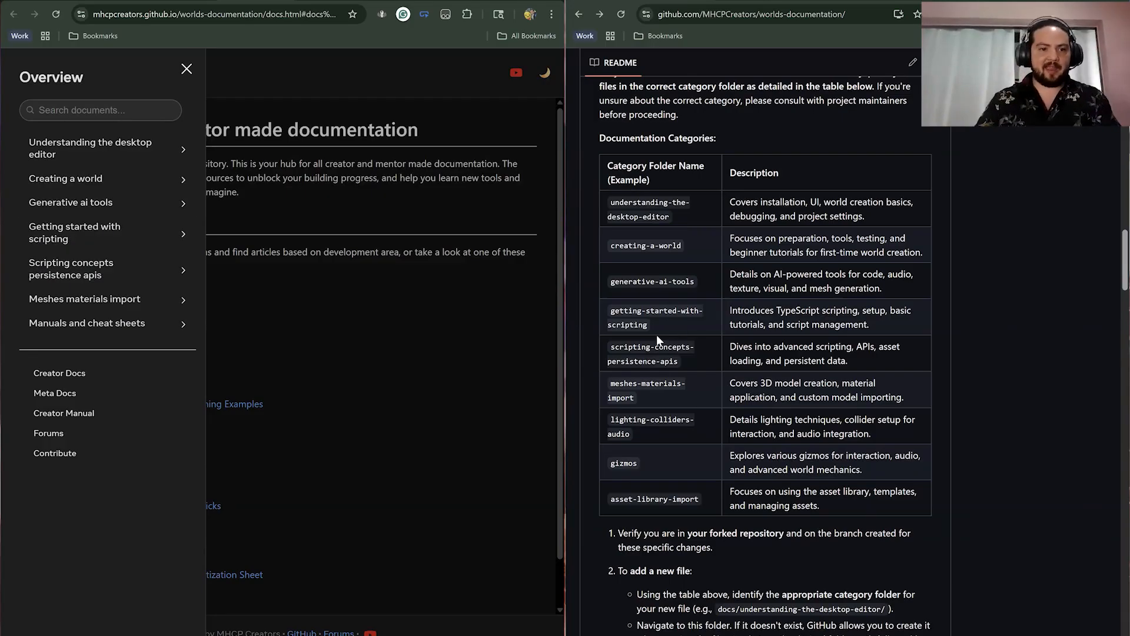
{"action": "left_click", "coordinate": [313, 2]}
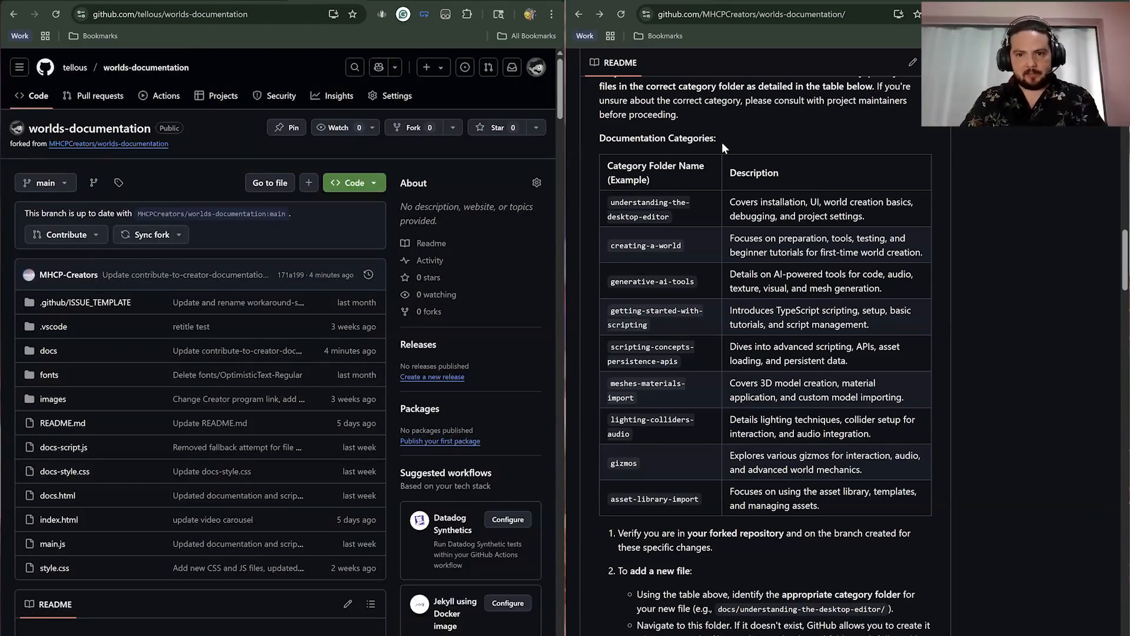
Step: Scroll the upstream README to the add-a-new-file steps and widen it by narrowing the GitHub window
{"action": "scroll", "coordinate": [703, 430], "scroll_direction": "down", "scroll_amount": 2}
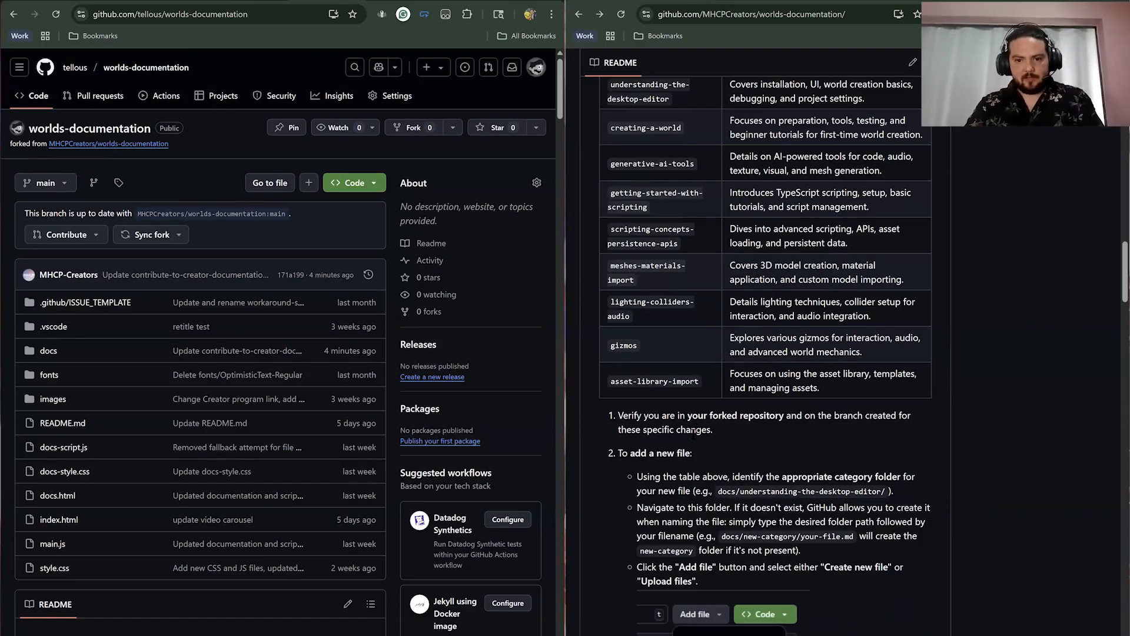
{"action": "left_click_drag", "start_coordinate": [617, 415], "coordinate": [806, 420]}
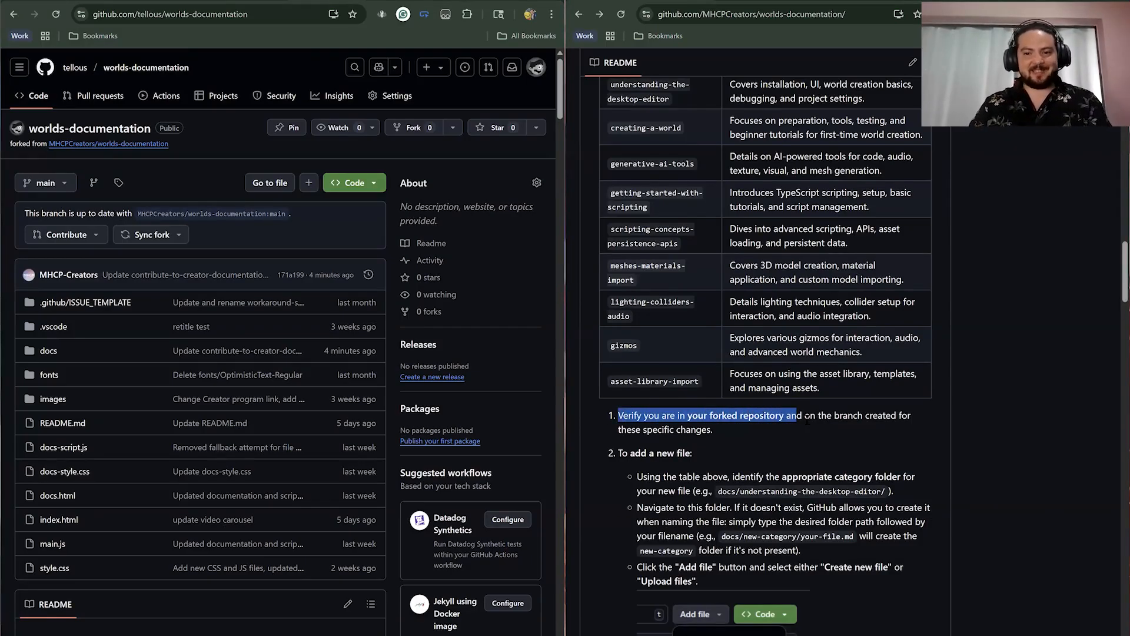
{"action": "left_click", "coordinate": [806, 420]}
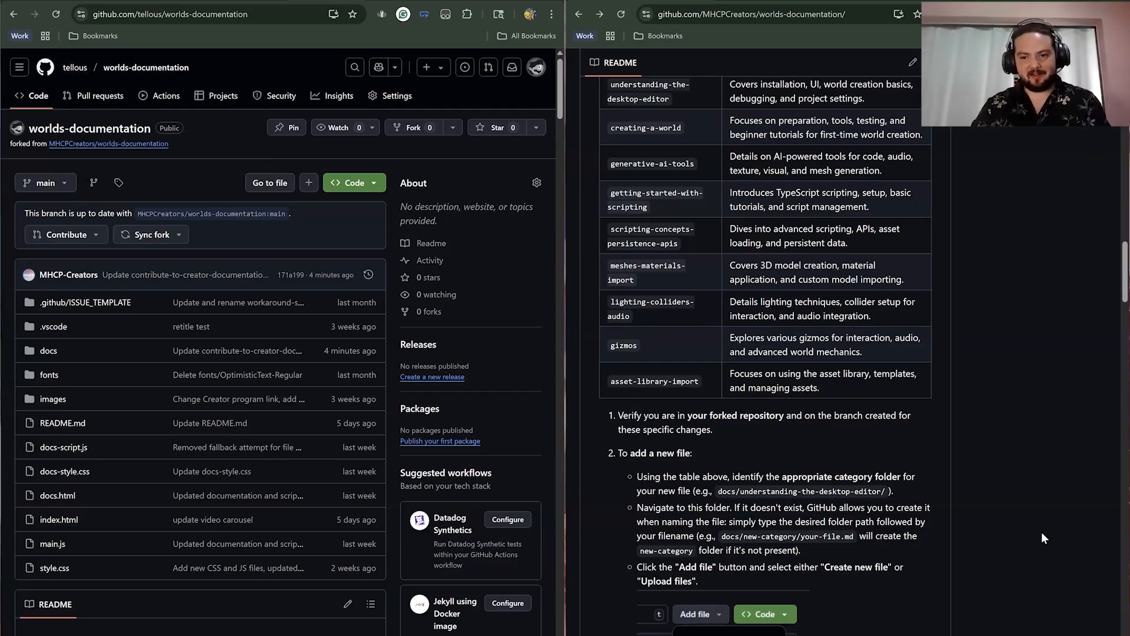
{"action": "scroll", "coordinate": [919, 465], "scroll_direction": "down", "scroll_amount": 2}
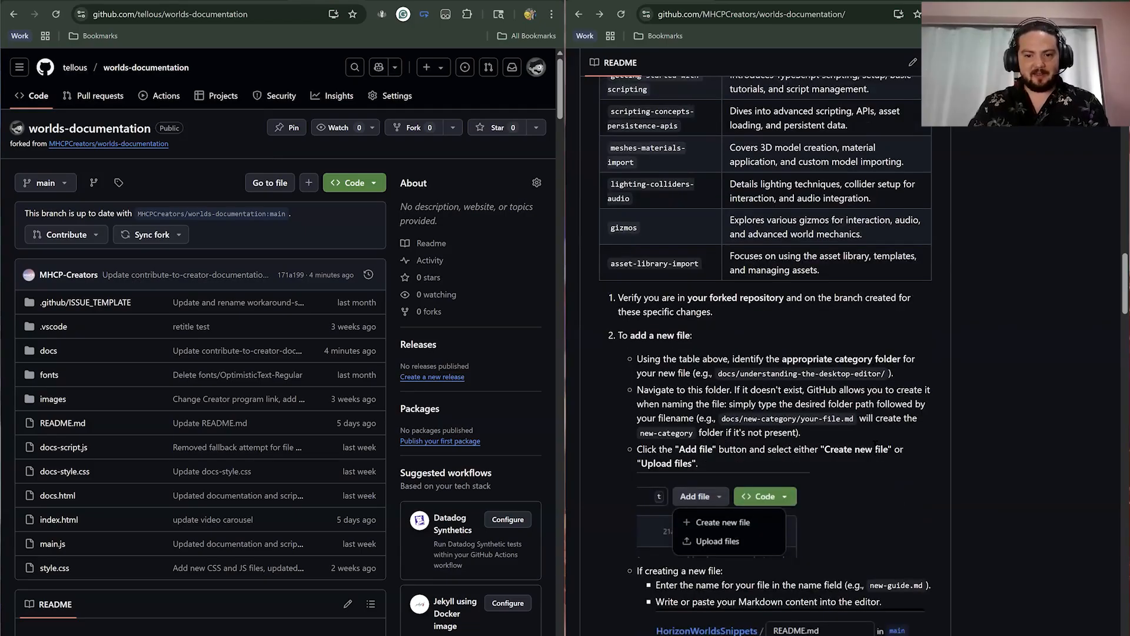
{"action": "scroll", "coordinate": [876, 443], "scroll_direction": "down", "scroll_amount": 1}
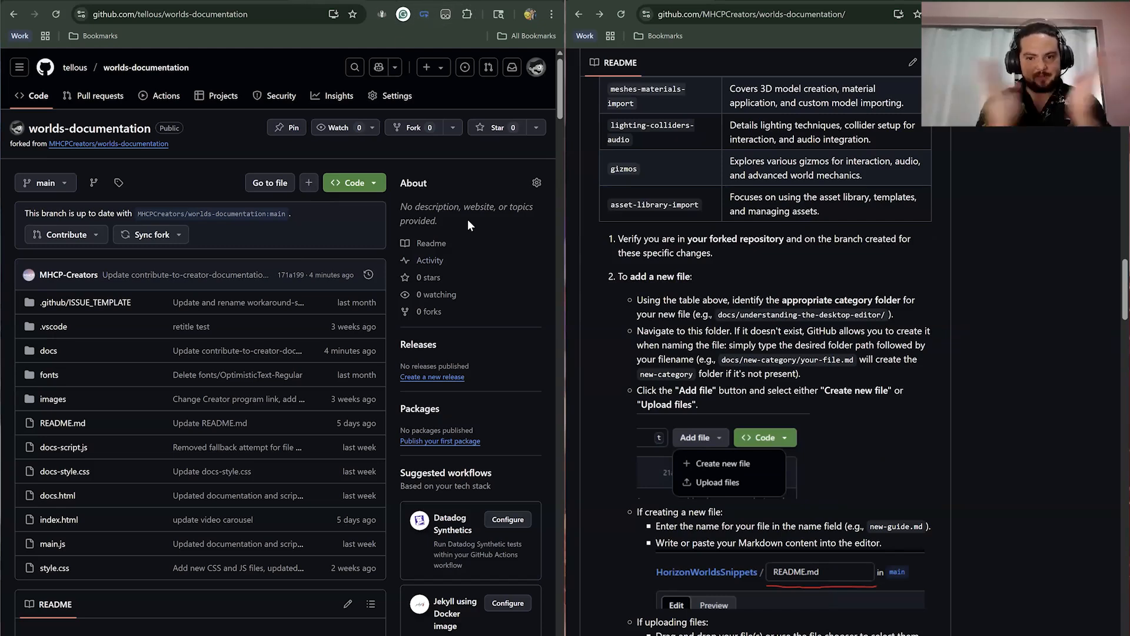
{"action": "left_click_drag", "start_coordinate": [564, 240], "coordinate": [680, 259]}
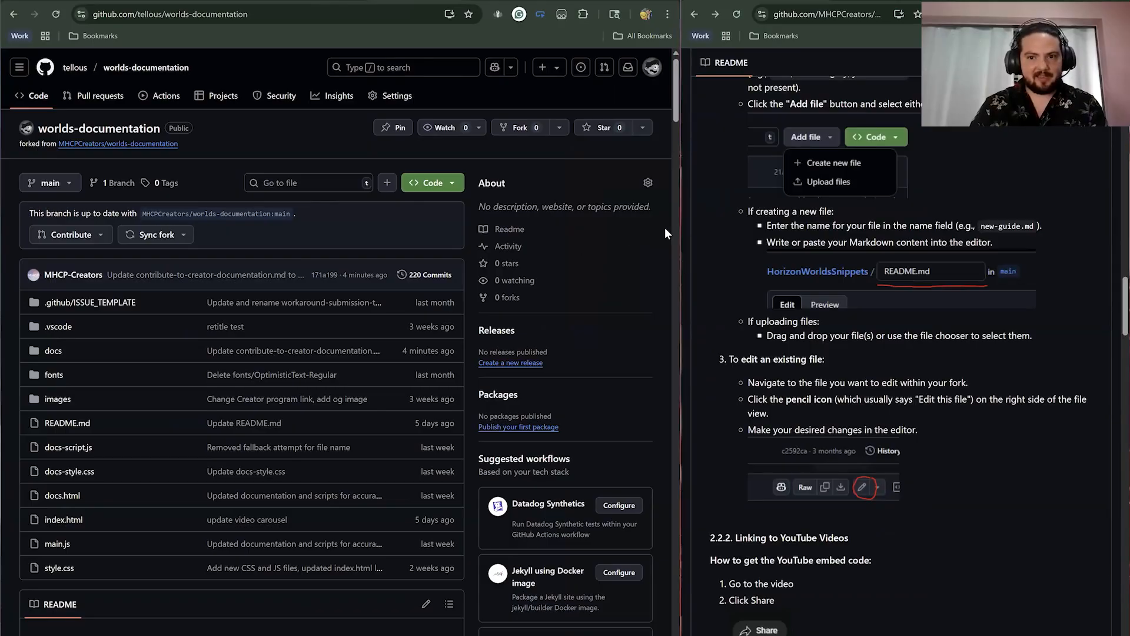
{"action": "left_click_drag", "start_coordinate": [683, 188], "coordinate": [439, 200]}
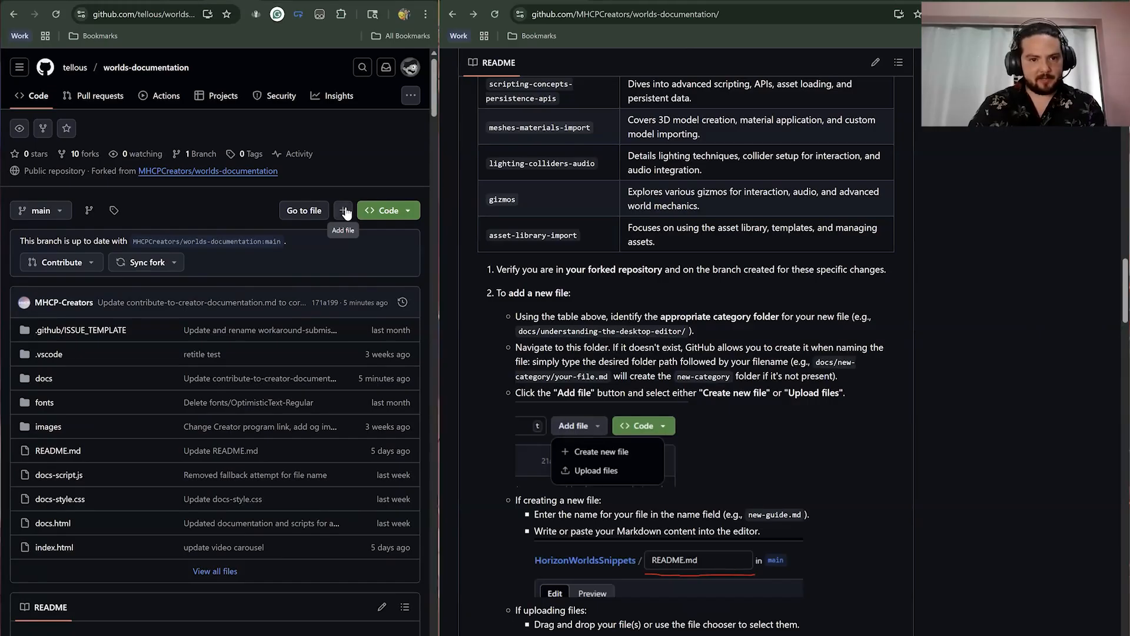
Step: Start a blank new file at the root of the fork's main branch
{"action": "left_click", "coordinate": [345, 211]}
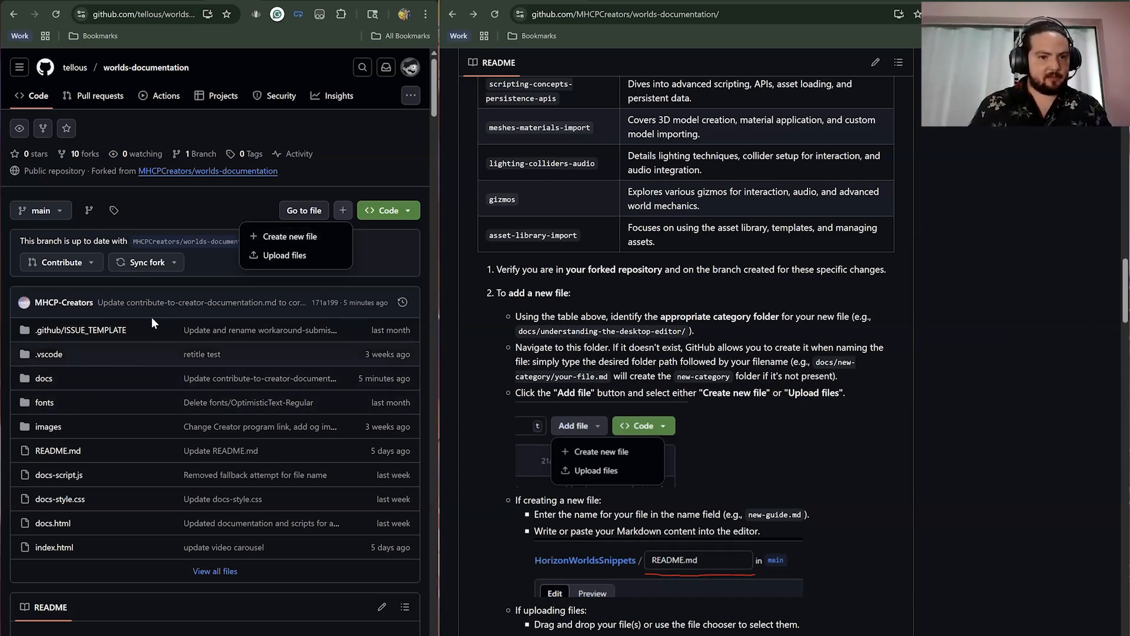
{"action": "left_click", "coordinate": [213, 198]}
{"action": "left_click", "coordinate": [44, 379]}
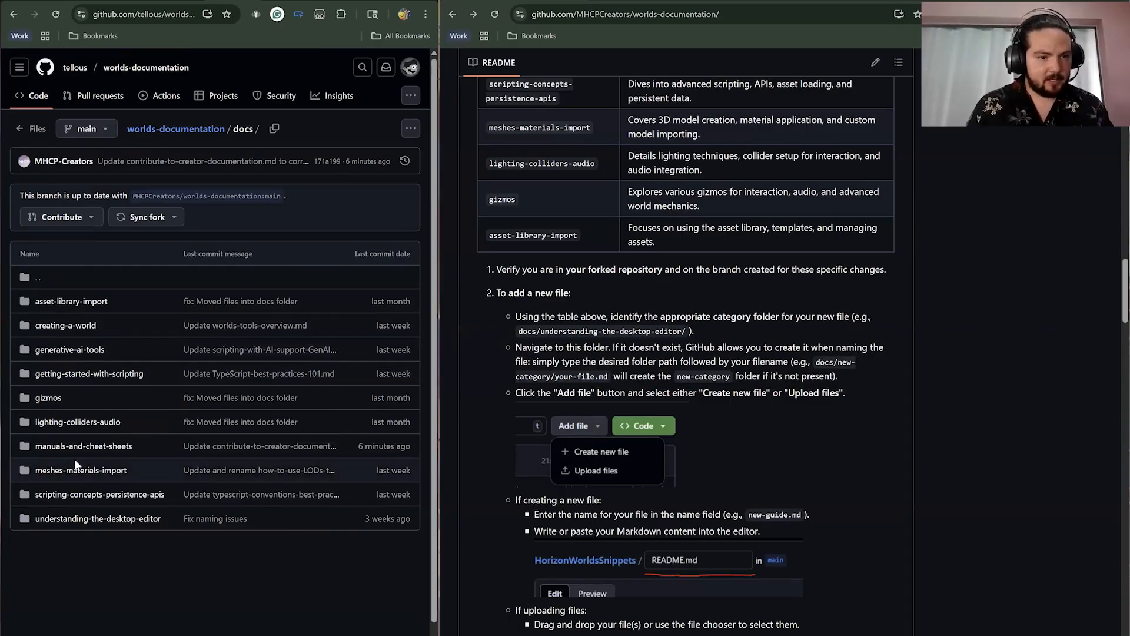
{"action": "key", "text": "alt+Left"}
{"action": "left_click", "coordinate": [342, 211]}
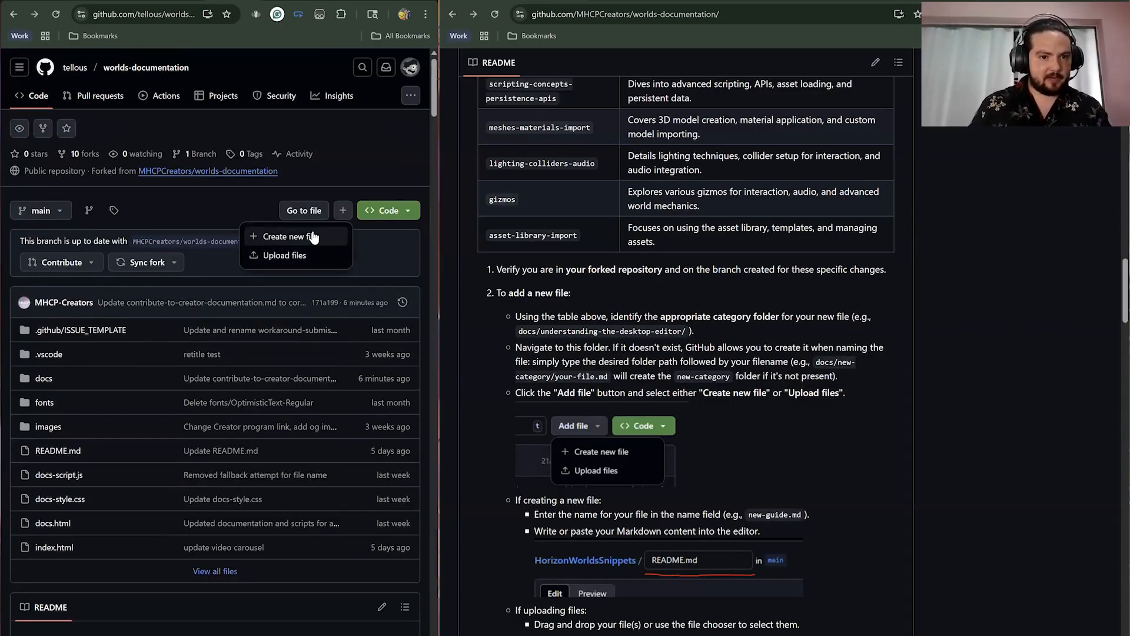
{"action": "left_click", "coordinate": [313, 236]}
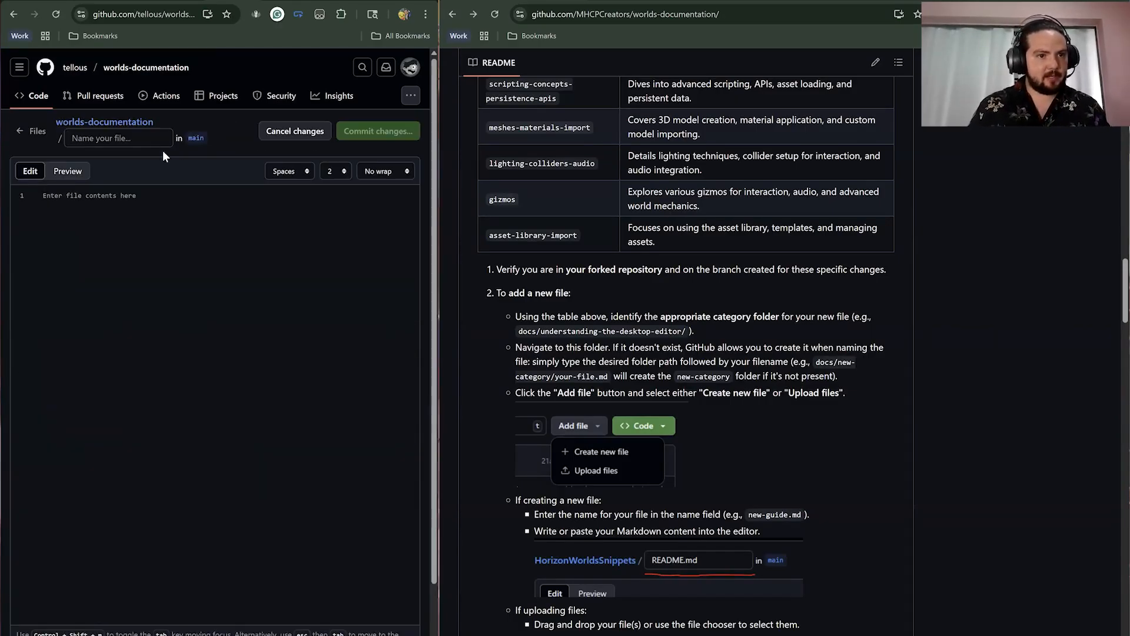
Step: Set the new file path to 'gizmos/' by pasting from the README table, then show the file tree
{"action": "left_click", "coordinate": [148, 142]}
{"action": "scroll", "coordinate": [568, 193], "scroll_direction": "up", "scroll_amount": 3}
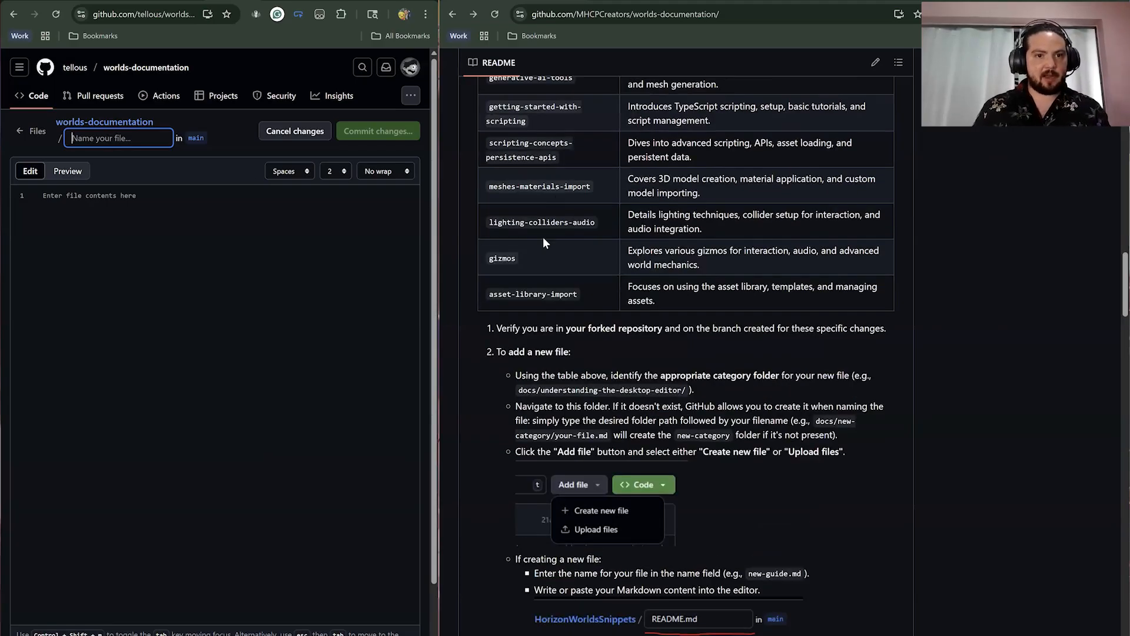
{"action": "scroll", "coordinate": [574, 270], "scroll_direction": "up", "scroll_amount": 1}
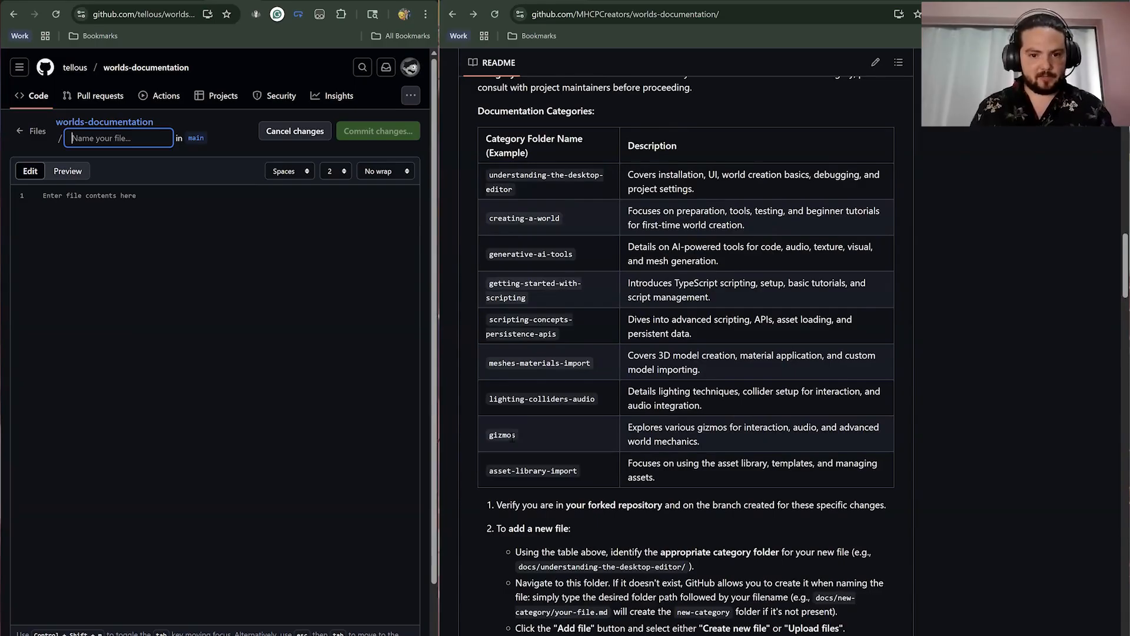
{"action": "left_click_drag", "start_coordinate": [517, 436], "coordinate": [485, 440]}
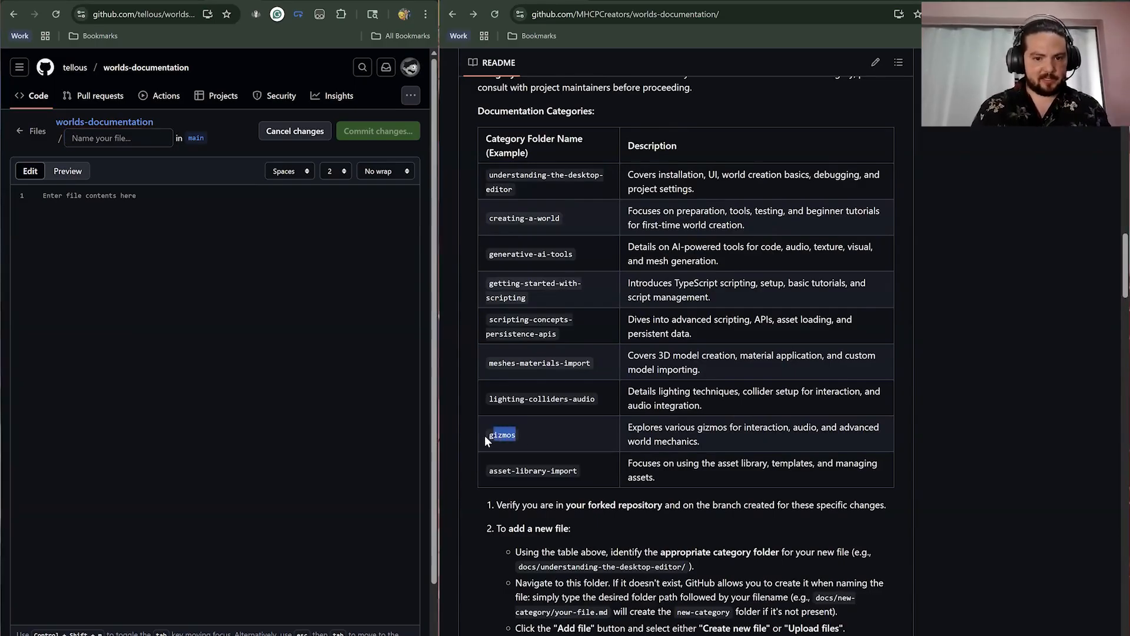
{"action": "left_click", "coordinate": [144, 140]}
{"action": "type", "text": "gizmos"}
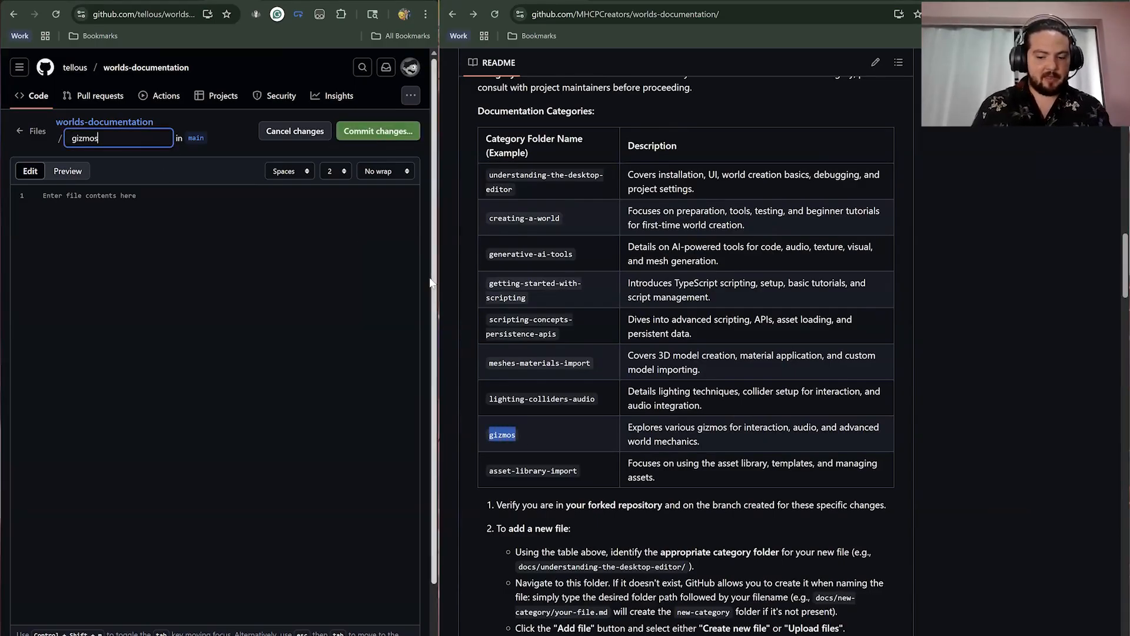
{"action": "type", "text": "/"}
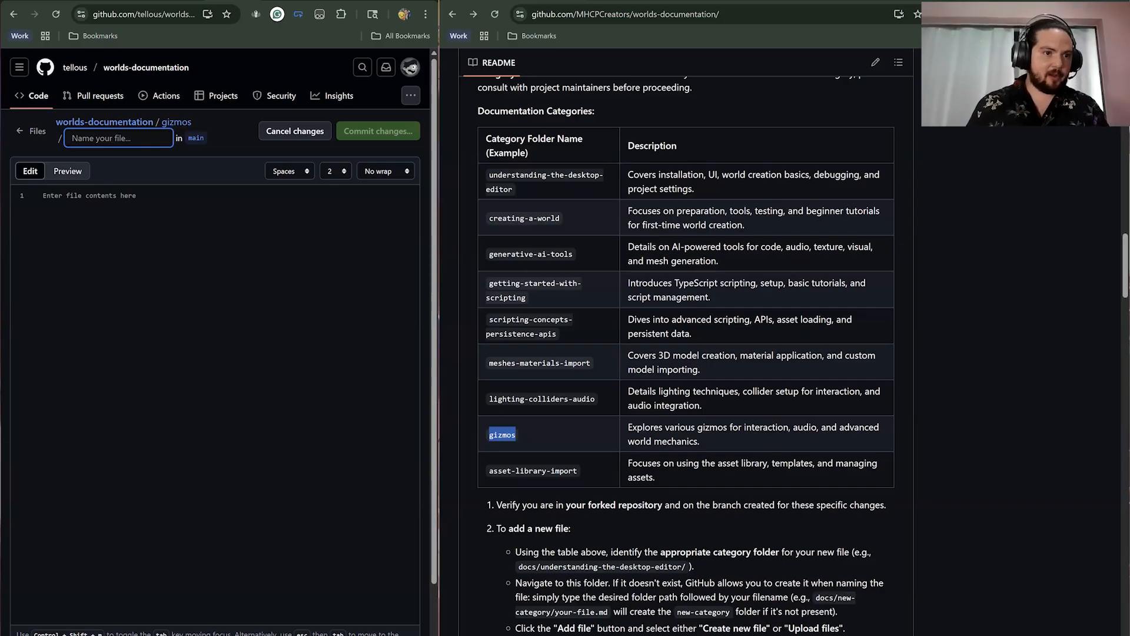
{"action": "left_click", "coordinate": [34, 125]}
{"action": "left_click", "coordinate": [37, 134]}
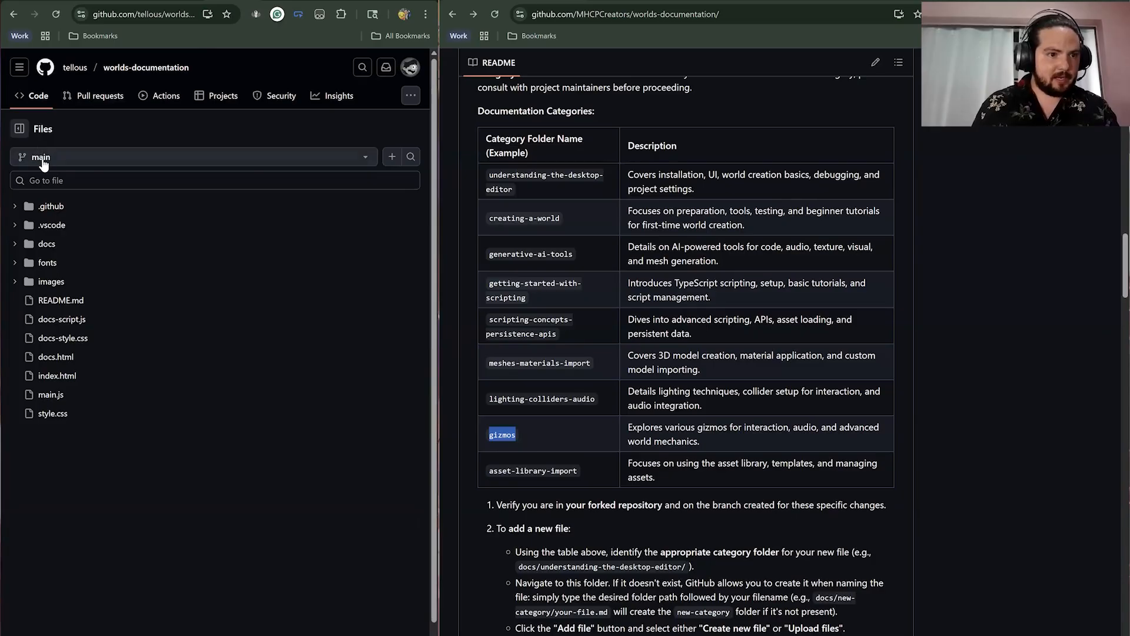
Step: Discard the root-level gizmos file draft and return to the repository's code page
{"action": "left_click", "coordinate": [19, 128]}
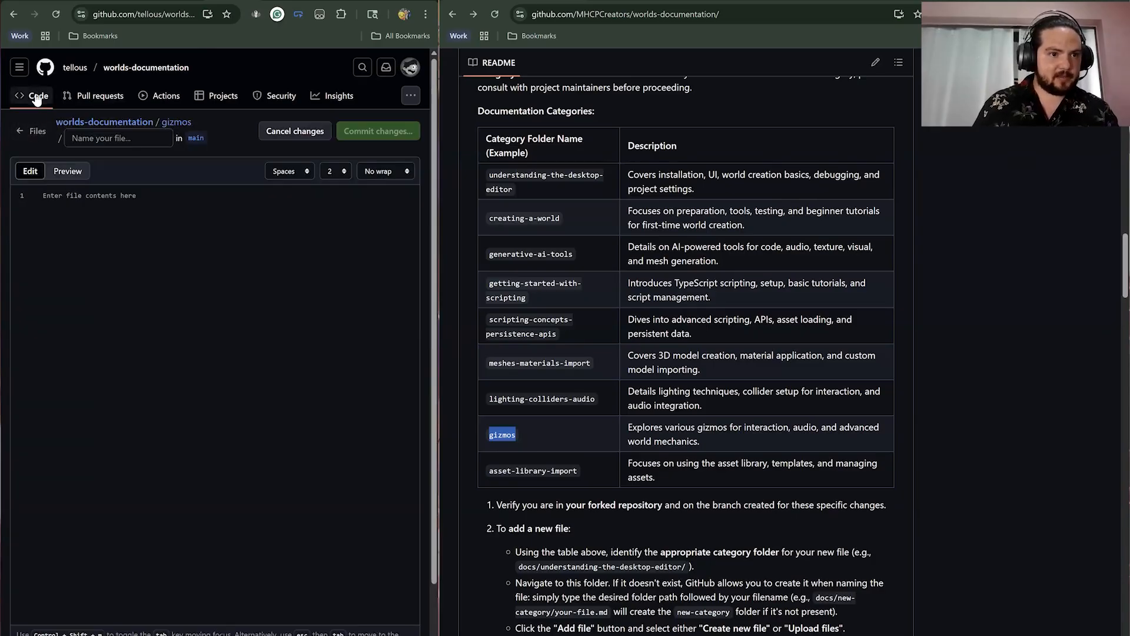
{"action": "left_click", "coordinate": [37, 98]}
{"action": "left_click", "coordinate": [273, 89]}
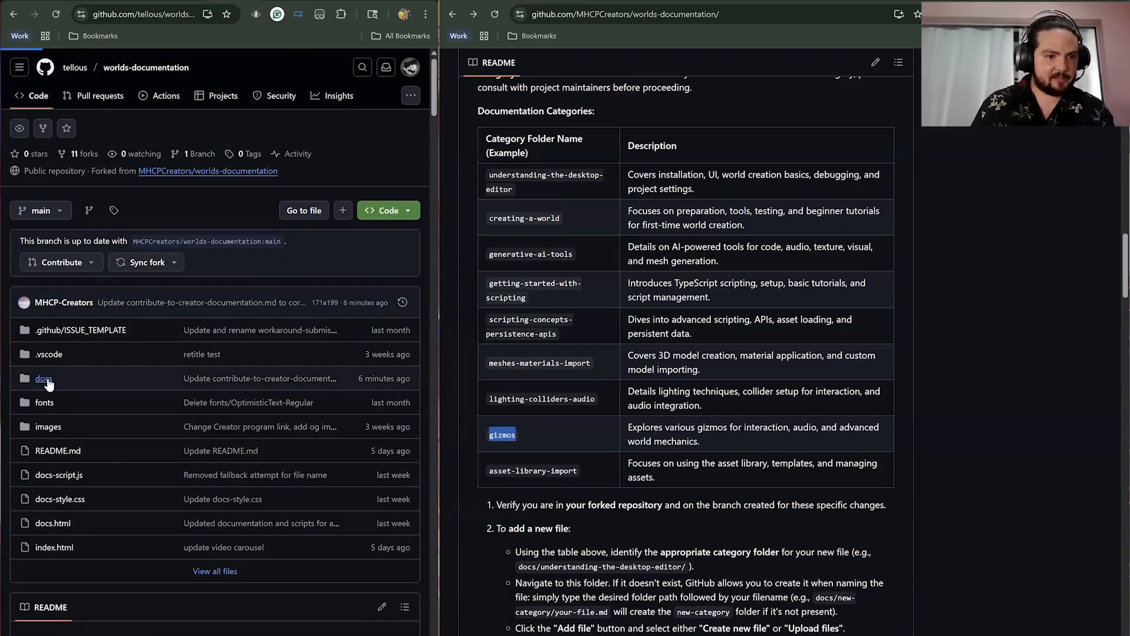
Step: Start a new file inside the fork's docs/gizmos folder
{"action": "left_click", "coordinate": [48, 380]}
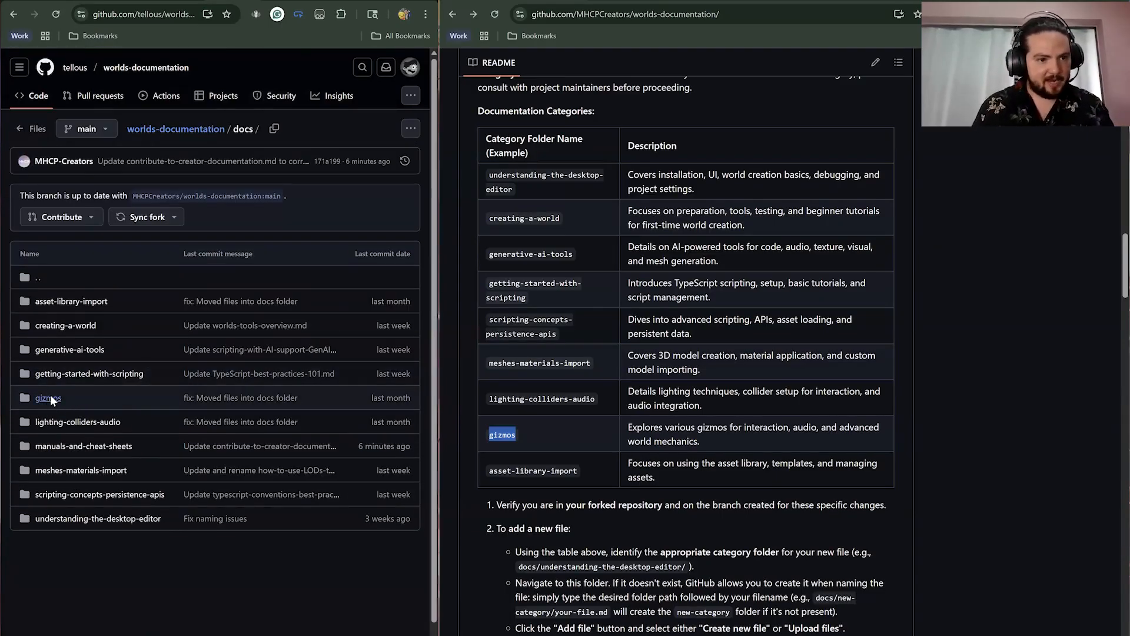
{"action": "left_click", "coordinate": [50, 398]}
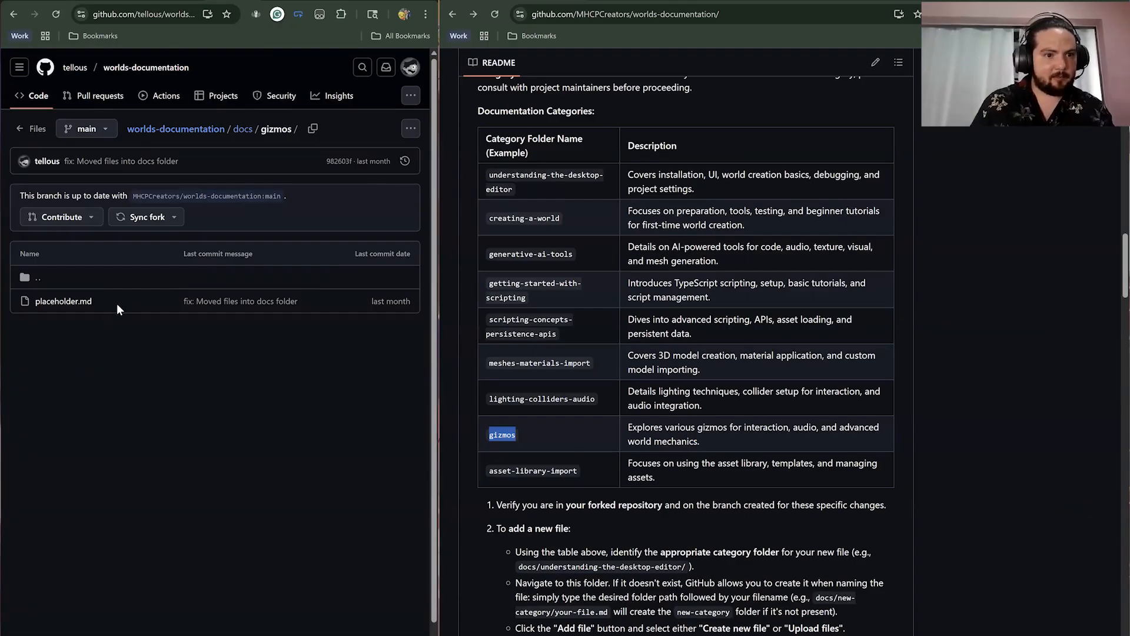
{"action": "left_click", "coordinate": [411, 129]}
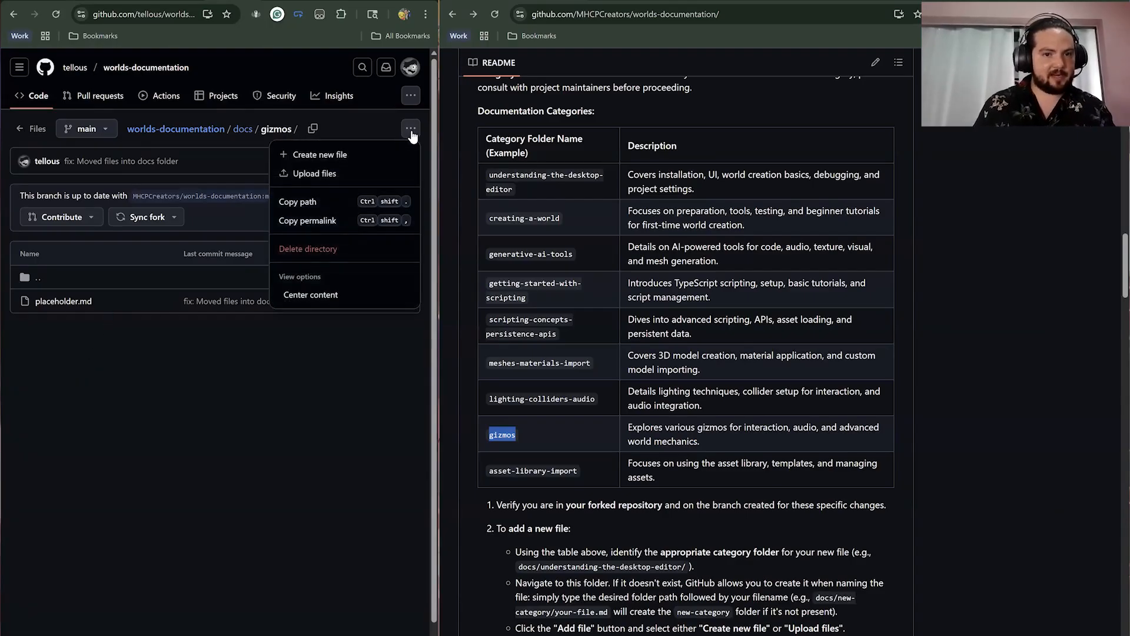
{"action": "left_click", "coordinate": [362, 154]}
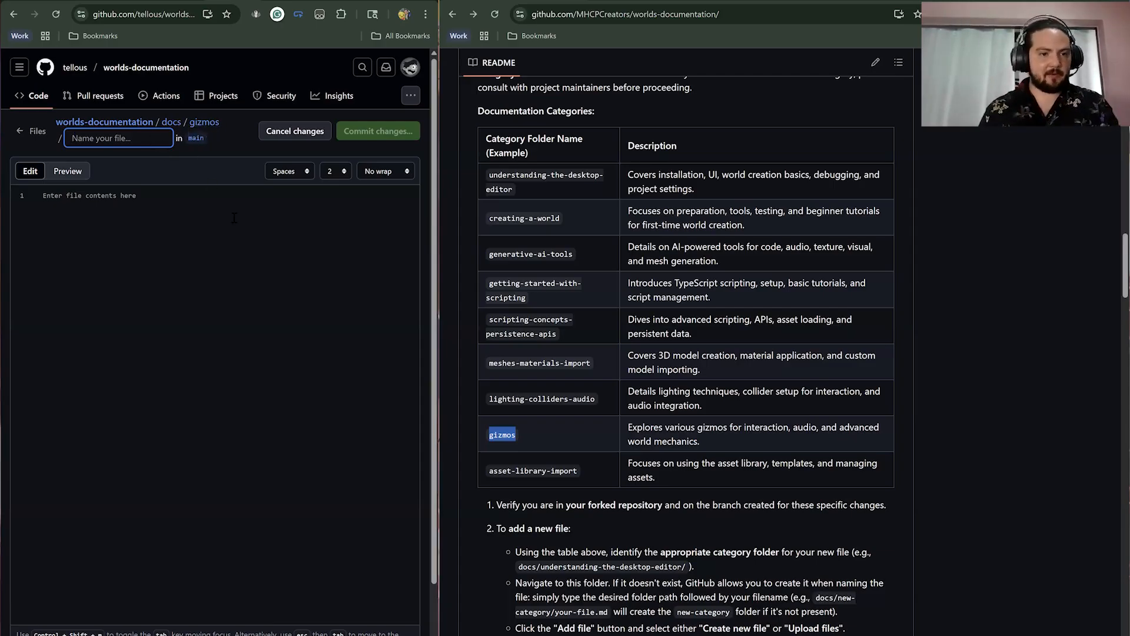
Step: Name the new file test.md, checking the README's example names your-file.md and new-guide.md
{"action": "type", "text": "test"}
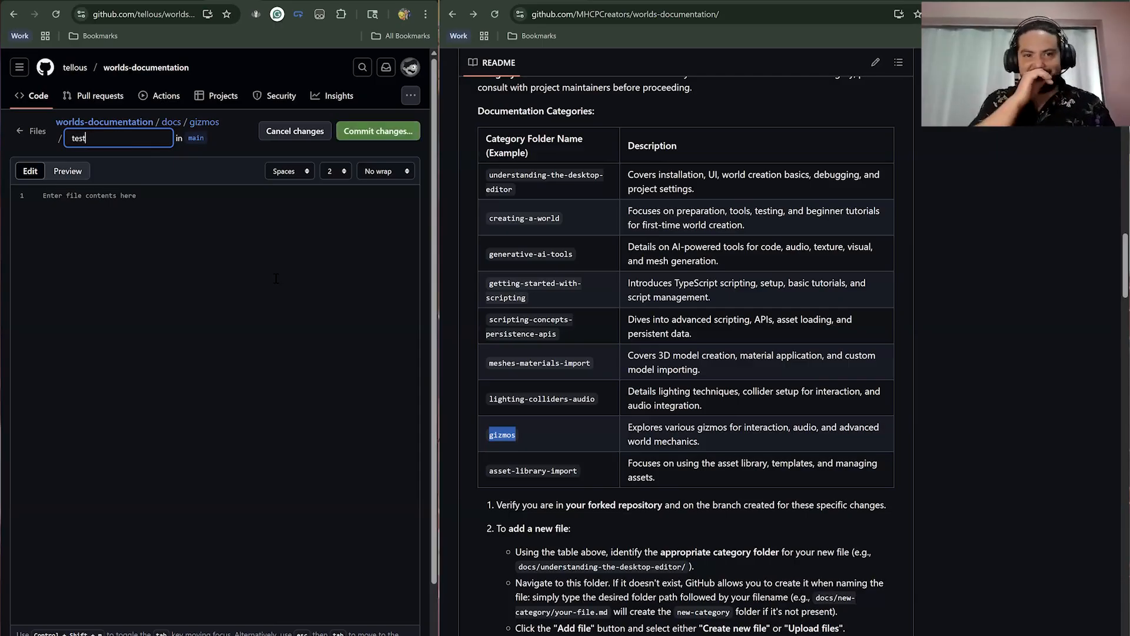
{"action": "type", "text": ".md"}
{"action": "left_click", "coordinate": [272, 277]}
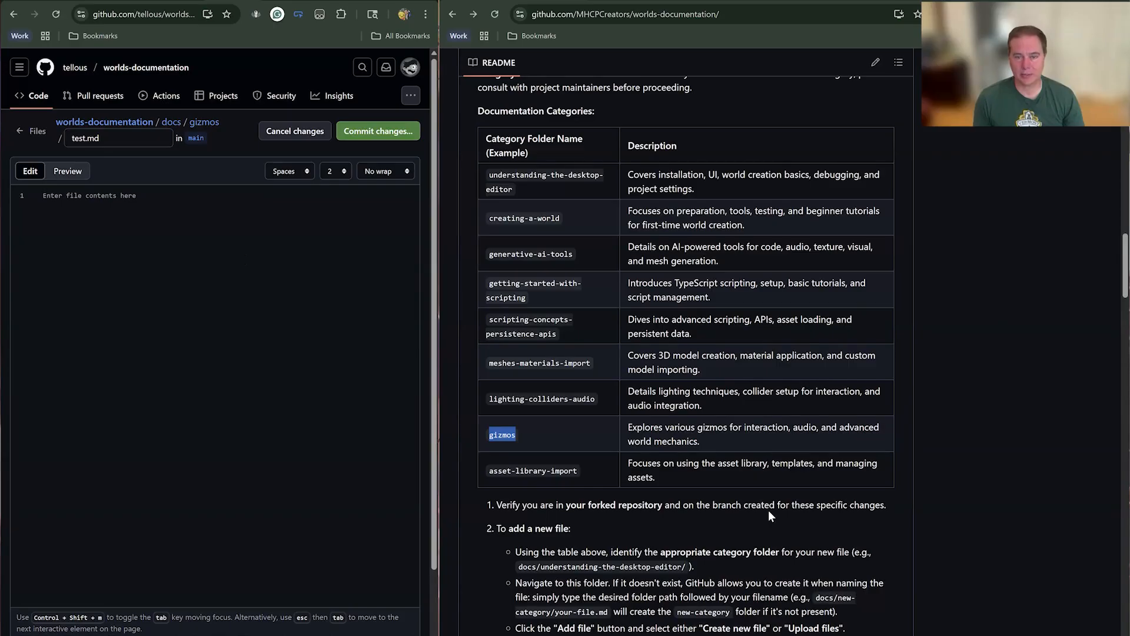
{"action": "scroll", "coordinate": [773, 516], "scroll_direction": "down", "scroll_amount": 2}
{"action": "scroll", "coordinate": [764, 506], "scroll_direction": "down", "scroll_amount": 1}
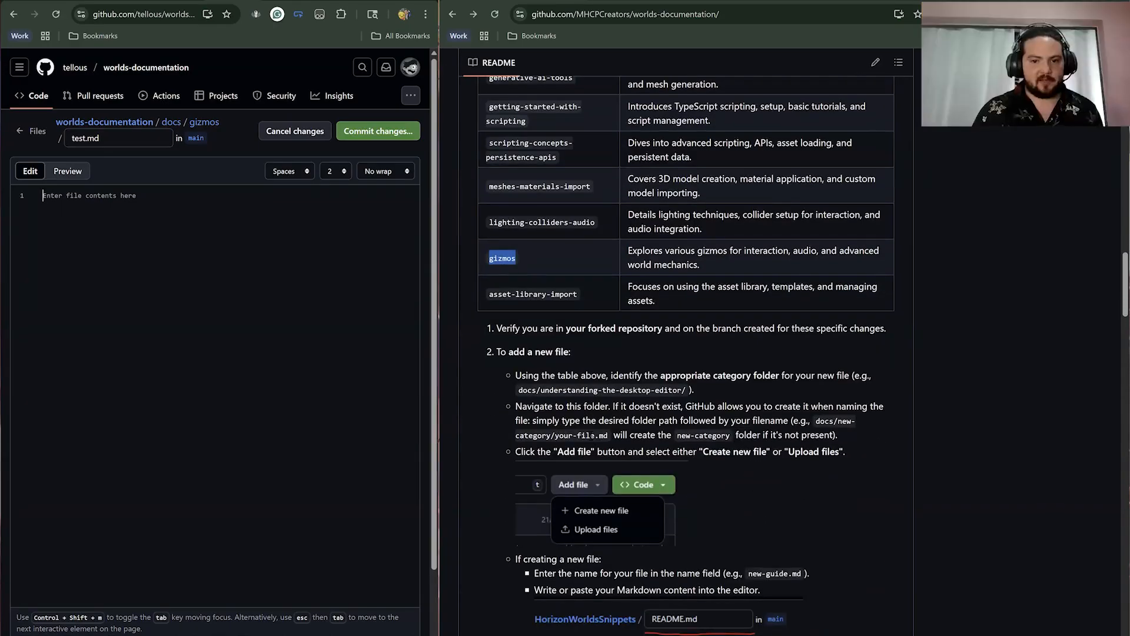
{"action": "left_click", "coordinate": [607, 435]}
{"action": "left_click_drag", "start_coordinate": [609, 437], "coordinate": [556, 436]}
{"action": "left_click", "coordinate": [583, 438]}
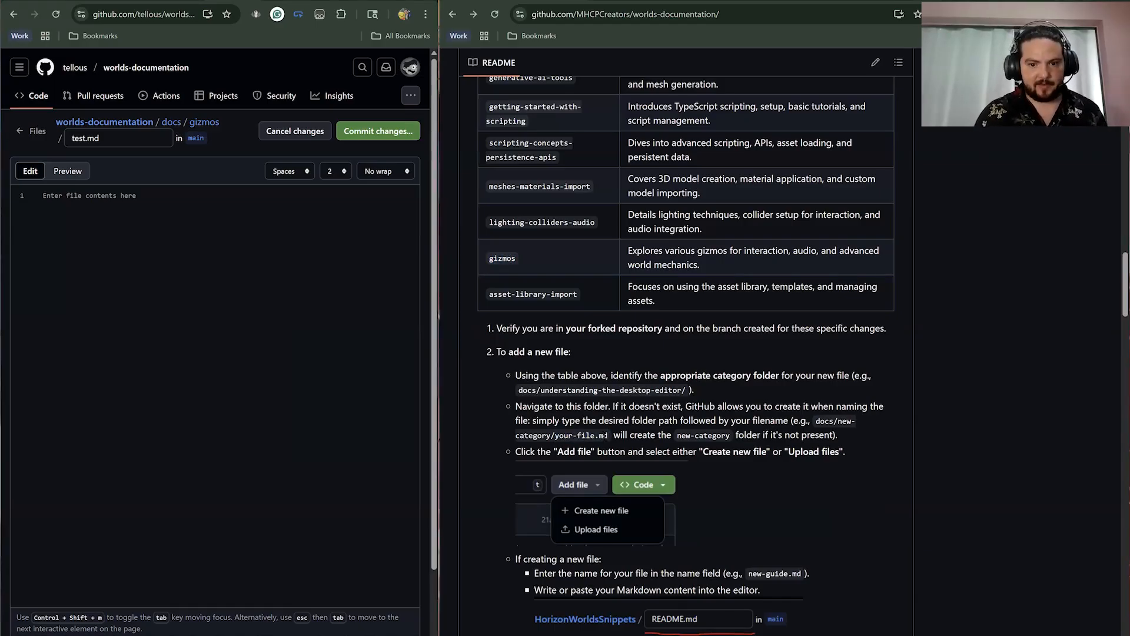
{"action": "scroll", "coordinate": [616, 468], "scroll_direction": "down", "scroll_amount": 2}
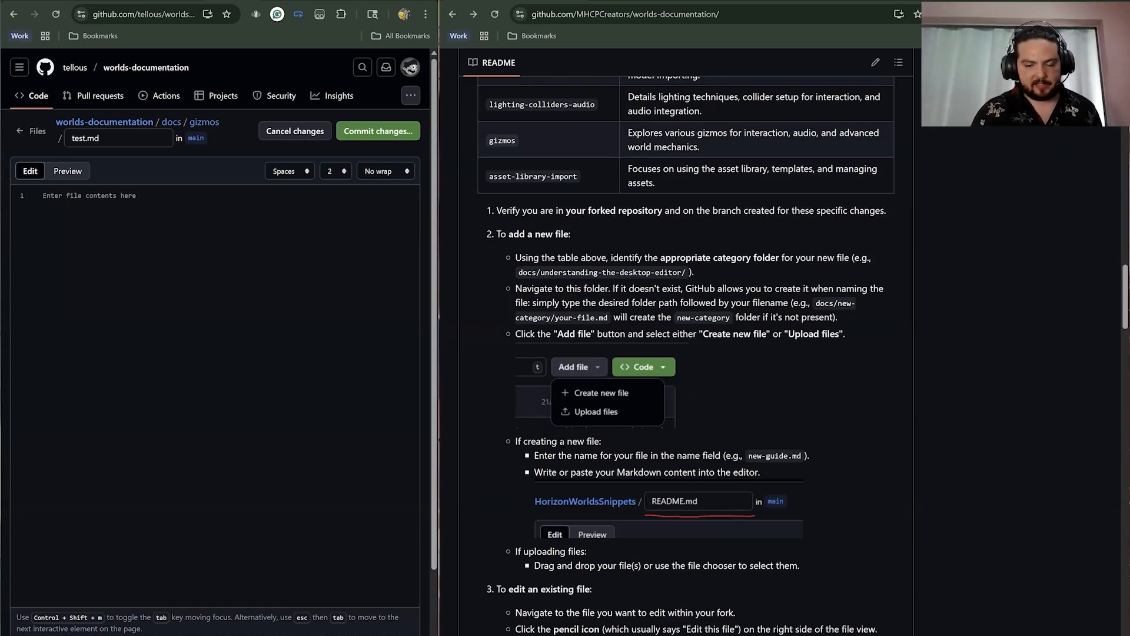
{"action": "scroll", "coordinate": [551, 433], "scroll_direction": "down", "scroll_amount": 1}
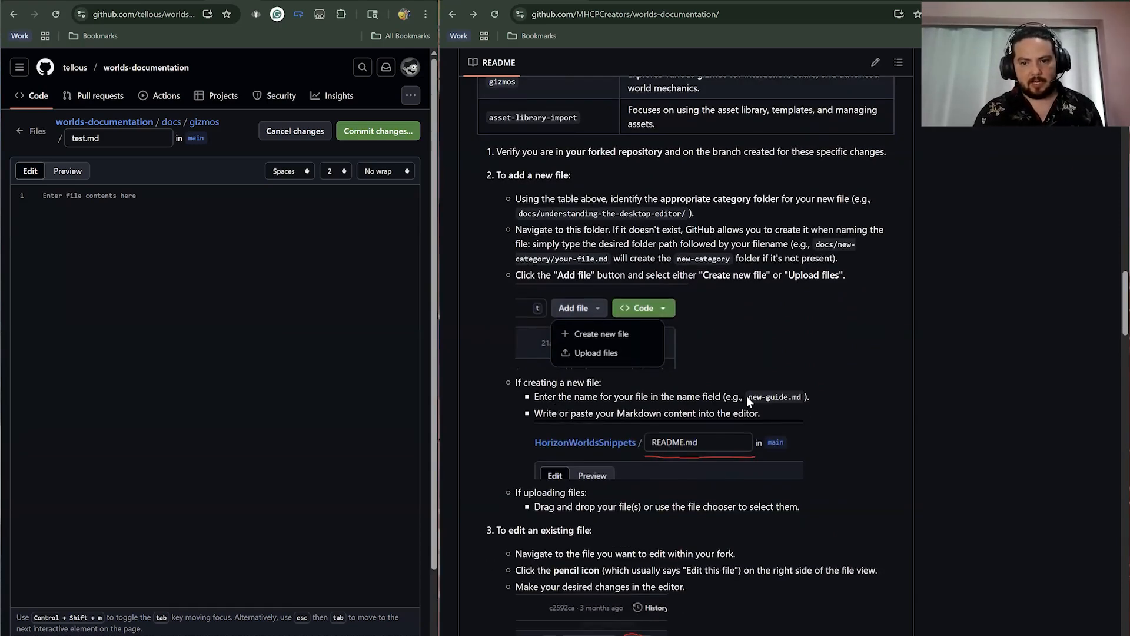
{"action": "left_click_drag", "start_coordinate": [748, 397], "coordinate": [806, 403]}
{"action": "left_click", "coordinate": [805, 404]}
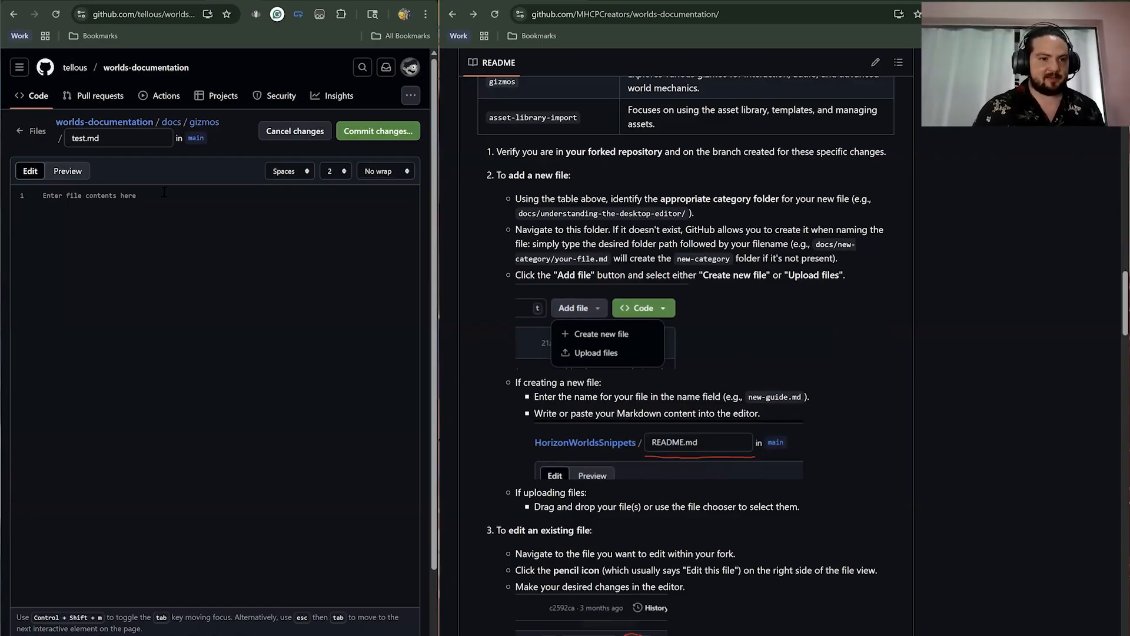
Step: Type and delete a test character in test.md, then maximize the editor window
{"action": "left_click", "coordinate": [86, 230]}
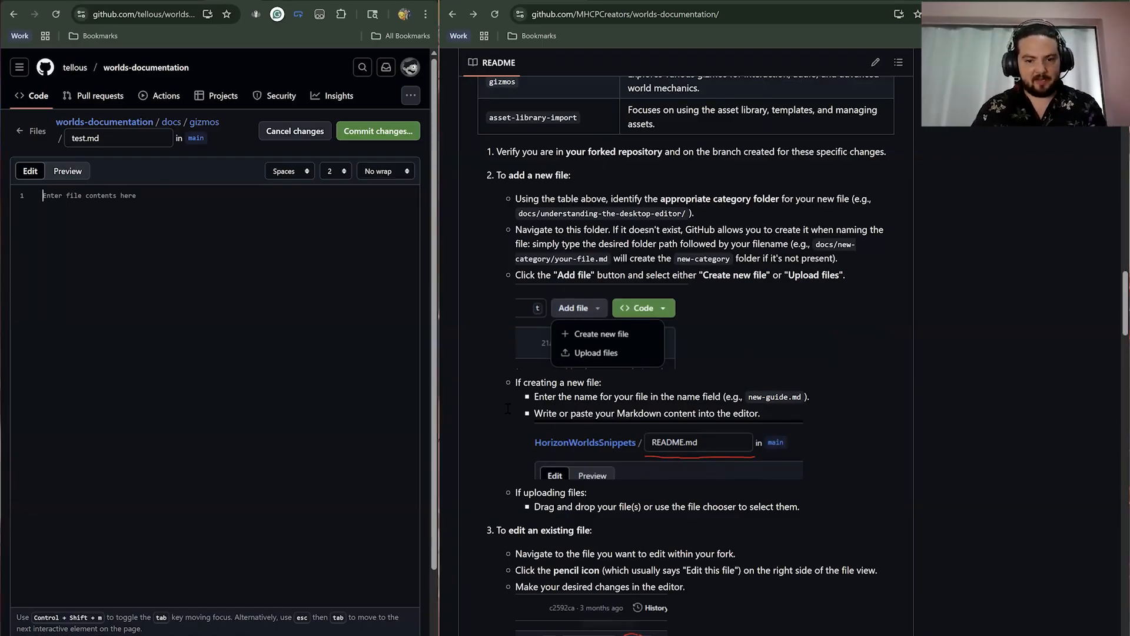
{"action": "type", "text": "s"}
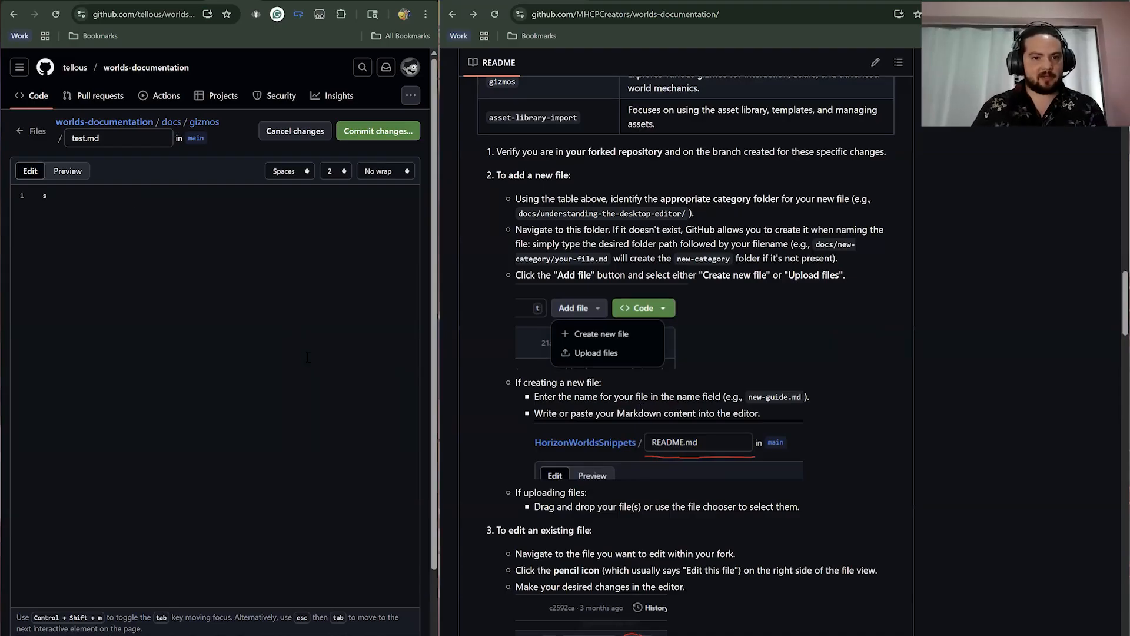
{"action": "key", "text": "BackSpace"}
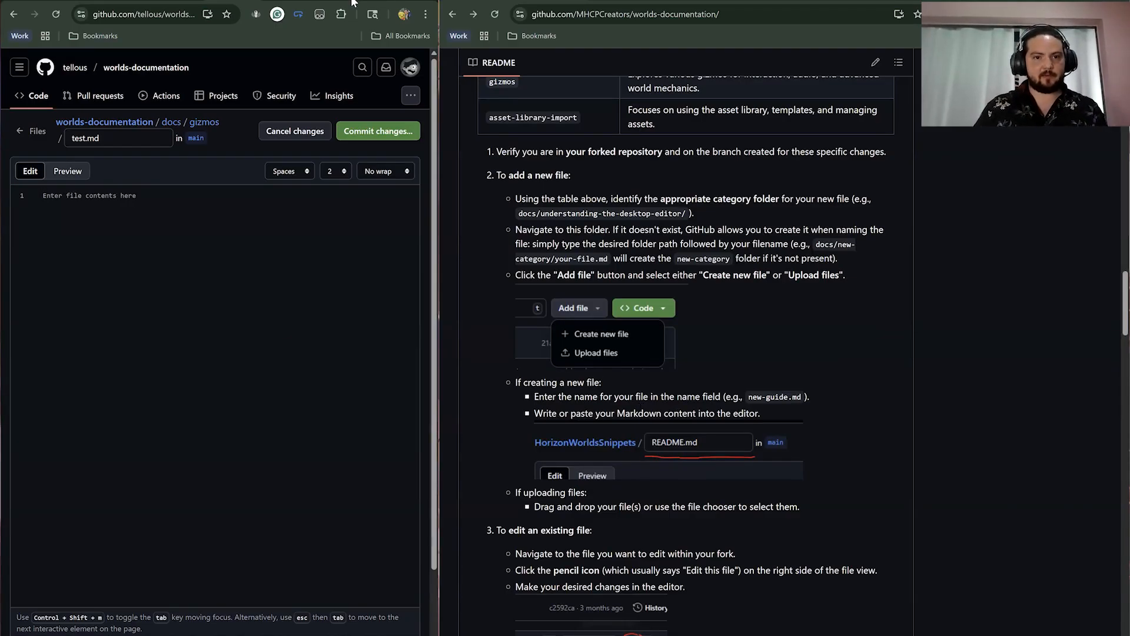
{"action": "left_click_drag", "start_coordinate": [354, 1], "coordinate": [444, 4]}
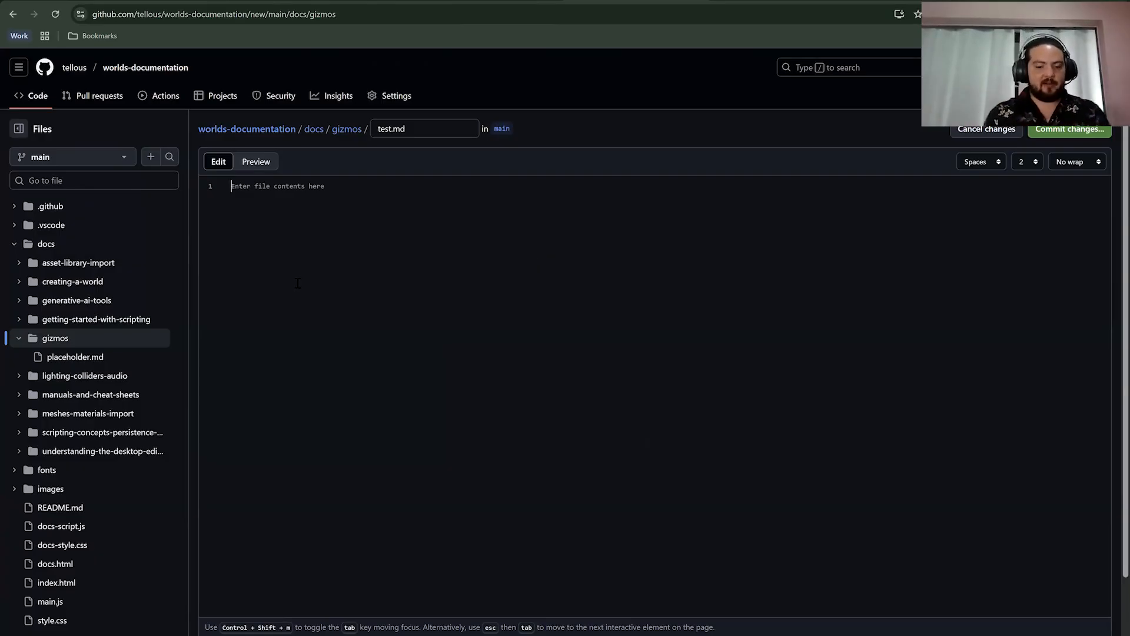
Step: Write a '# Test' heading with bullets '- thing 1' and '- Thing 2' in test.md
{"action": "type", "text": "#"}
{"action": "key", "text": "Return"}
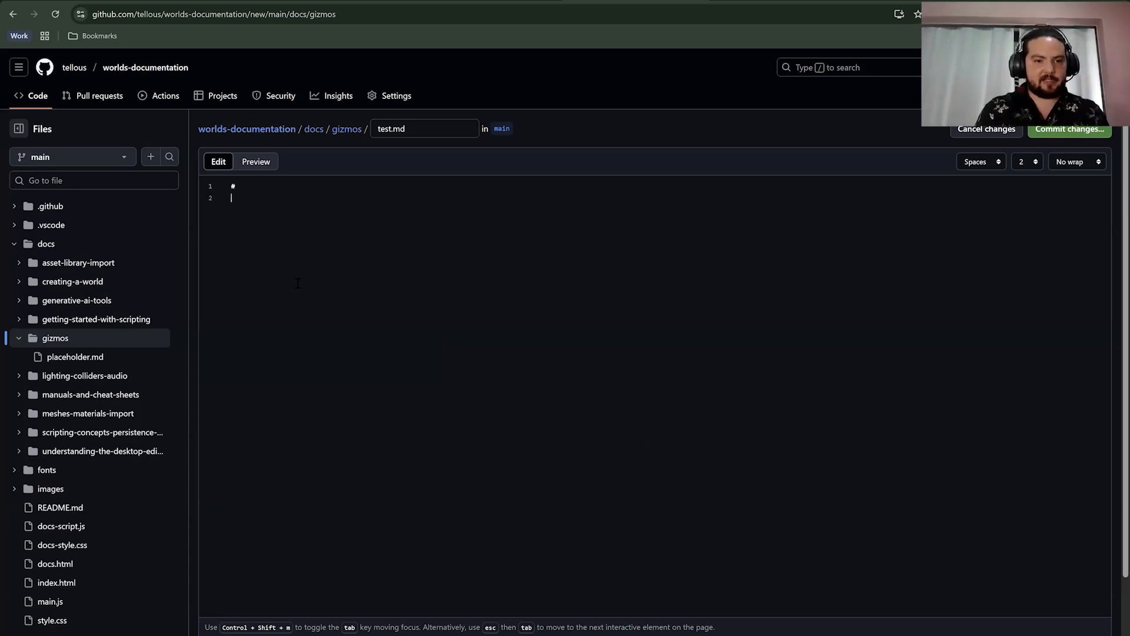
{"action": "key", "text": "BackSpace"}
{"action": "type", "text": "Test "}
{"action": "type", "text": "- thing "}
{"action": "type", "text": "1"}
{"action": "key", "text": "Return"}
{"action": "type", "text": "Thing 2"}
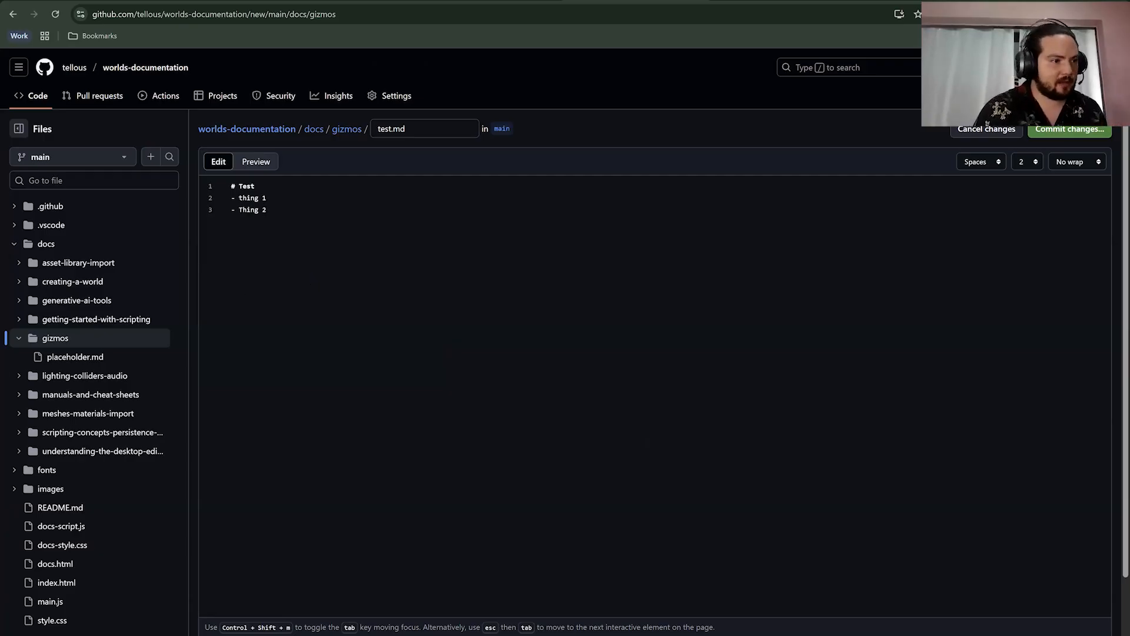
{"action": "key", "text": "ctrl+a"}
{"action": "left_click", "coordinate": [687, 611]}
{"action": "mouse_move", "coordinate": [683, 621]}
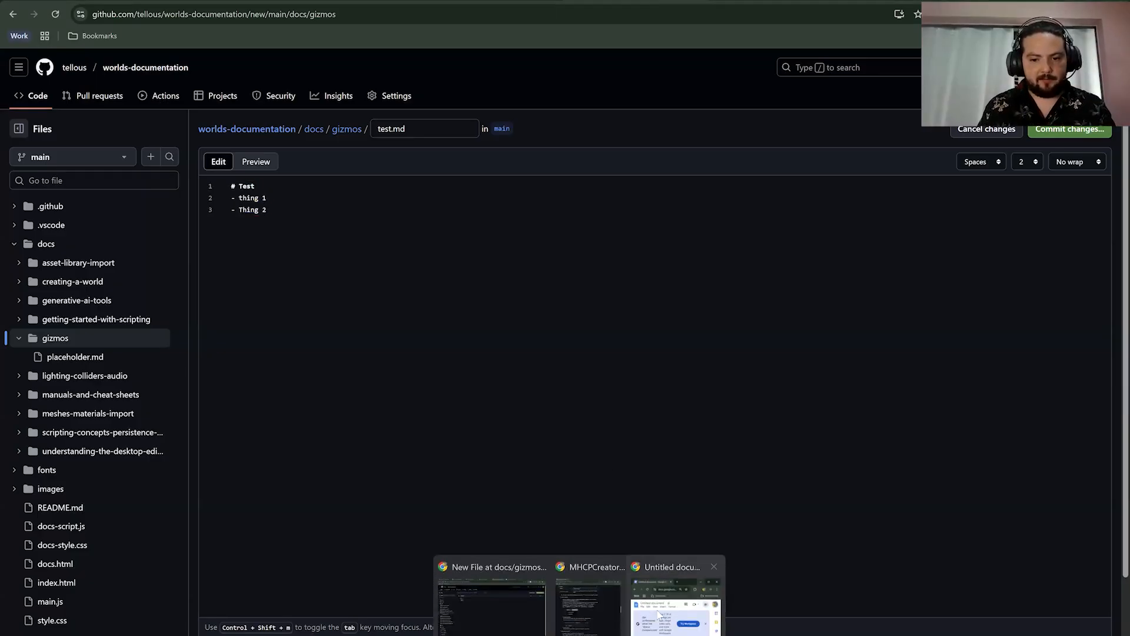
{"action": "left_click", "coordinate": [660, 607]}
Step: Maximize Google Docs, dismiss the promo banner, and add a Heading 1 'Some Content'
{"action": "double_click", "coordinate": [774, 229]}
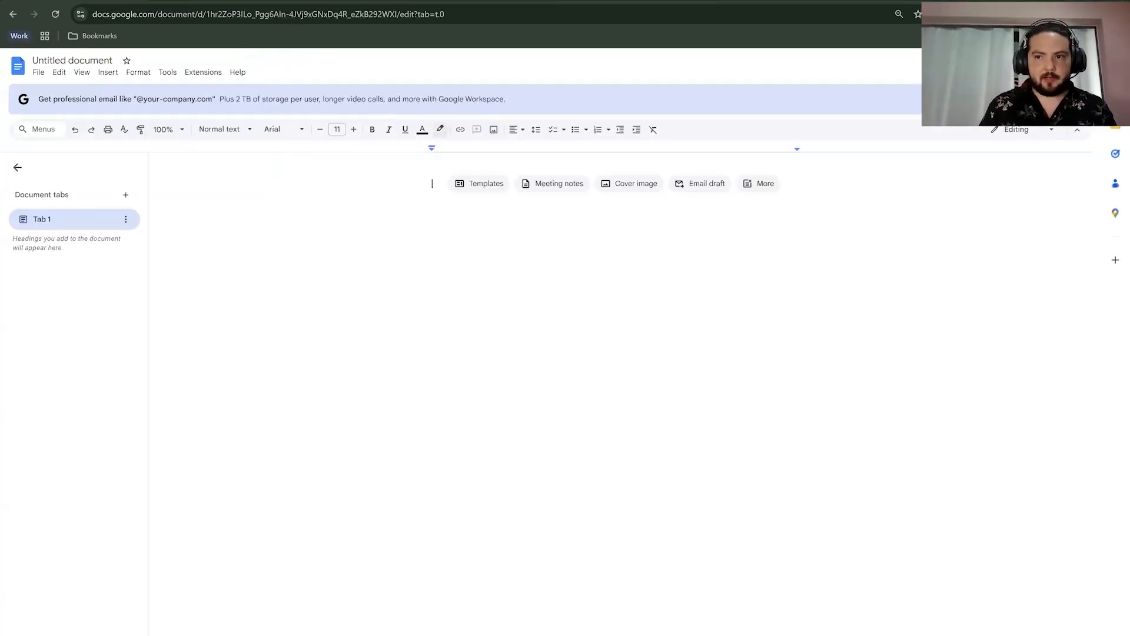
{"action": "left_click", "coordinate": [1076, 99]}
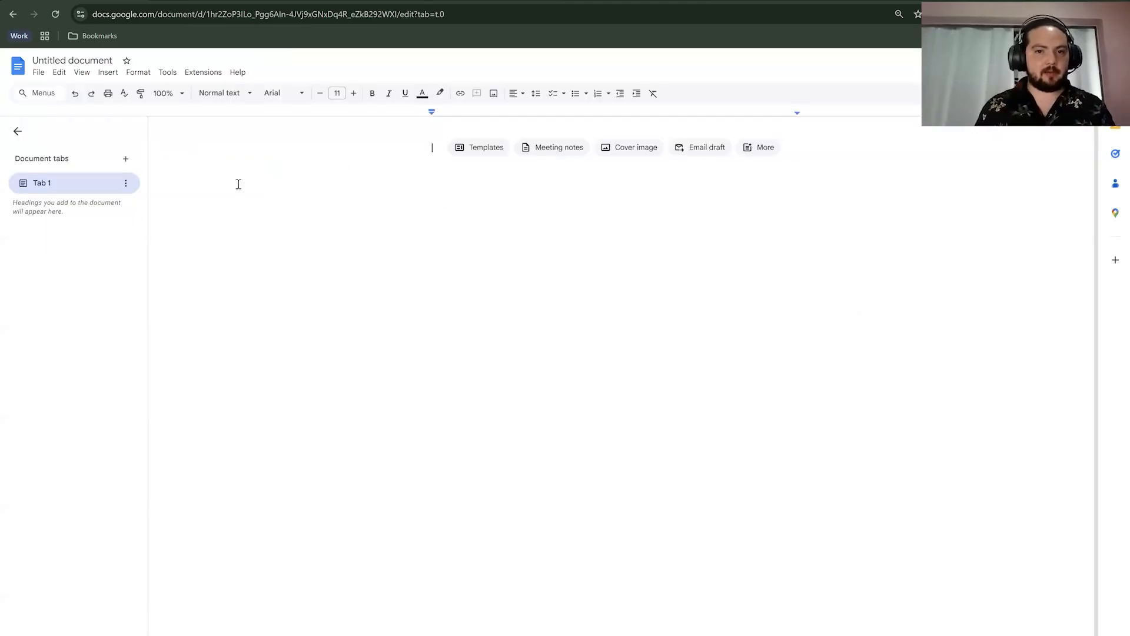
{"action": "left_click", "coordinate": [216, 96]}
{"action": "mouse_move", "coordinate": [274, 238]}
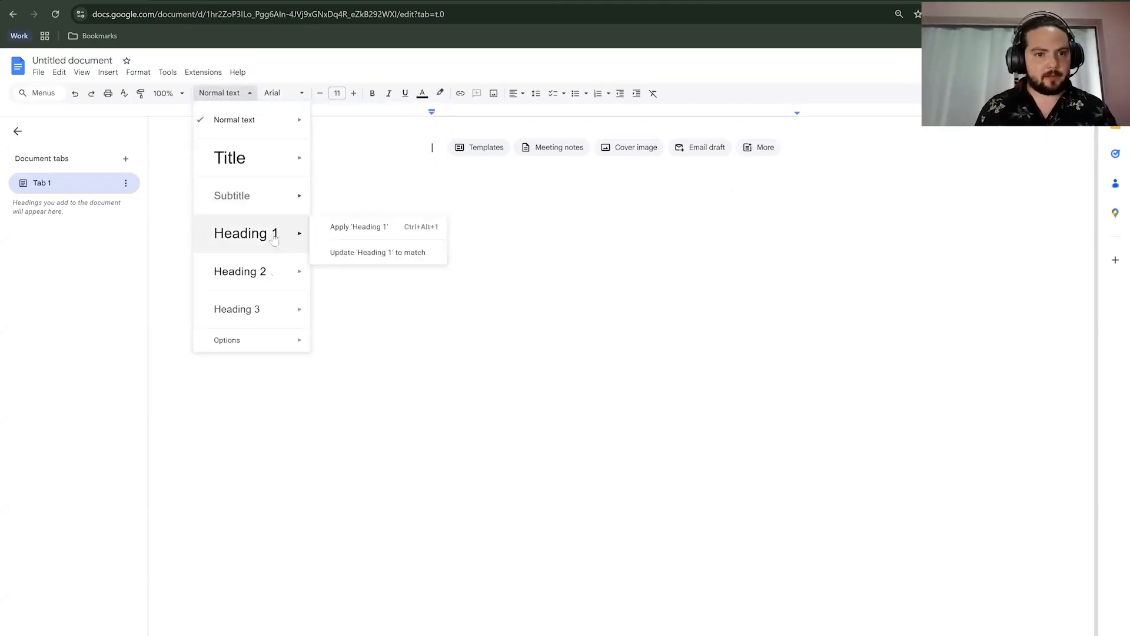
{"action": "left_click", "coordinate": [413, 227]}
{"action": "type", "text": "Some Cointe"}
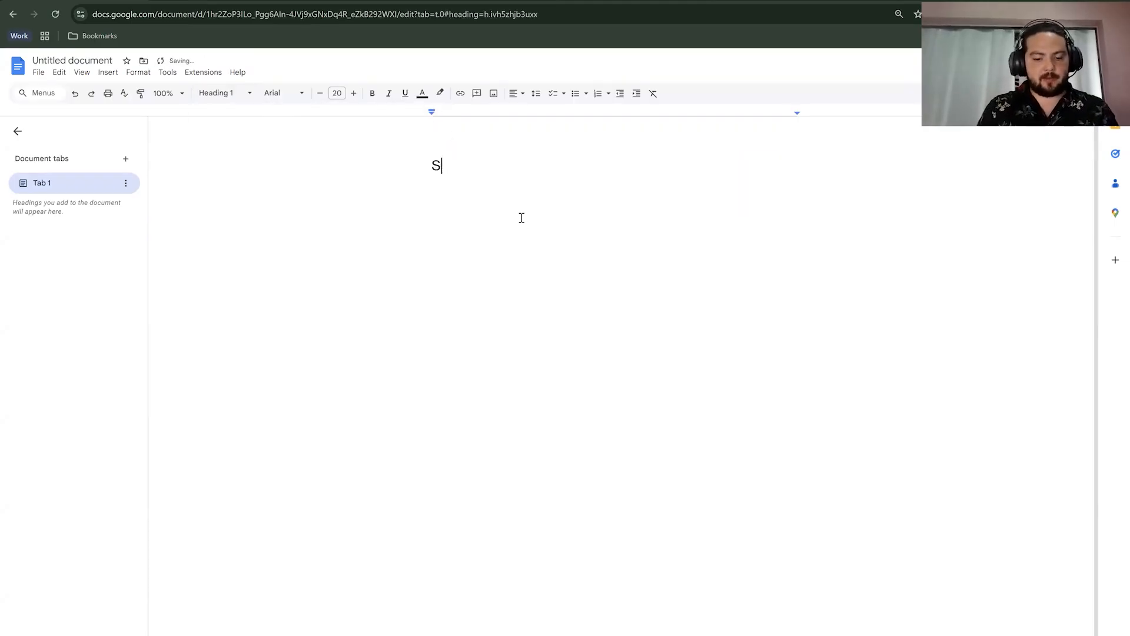
{"action": "key", "text": "BackSpace"}
{"action": "key", "text": "BackSpace"}
{"action": "key", "text": "BackSpace"}
{"action": "key", "text": "BackSpace"}
{"action": "type", "text": "ntent"}
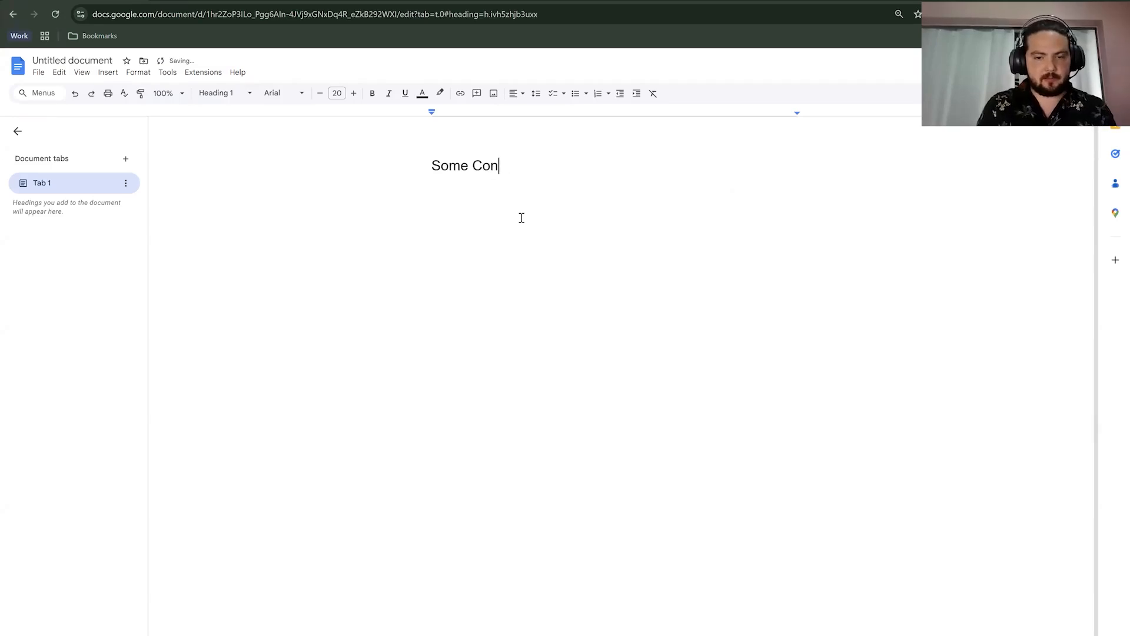
{"action": "key", "text": "Return"}
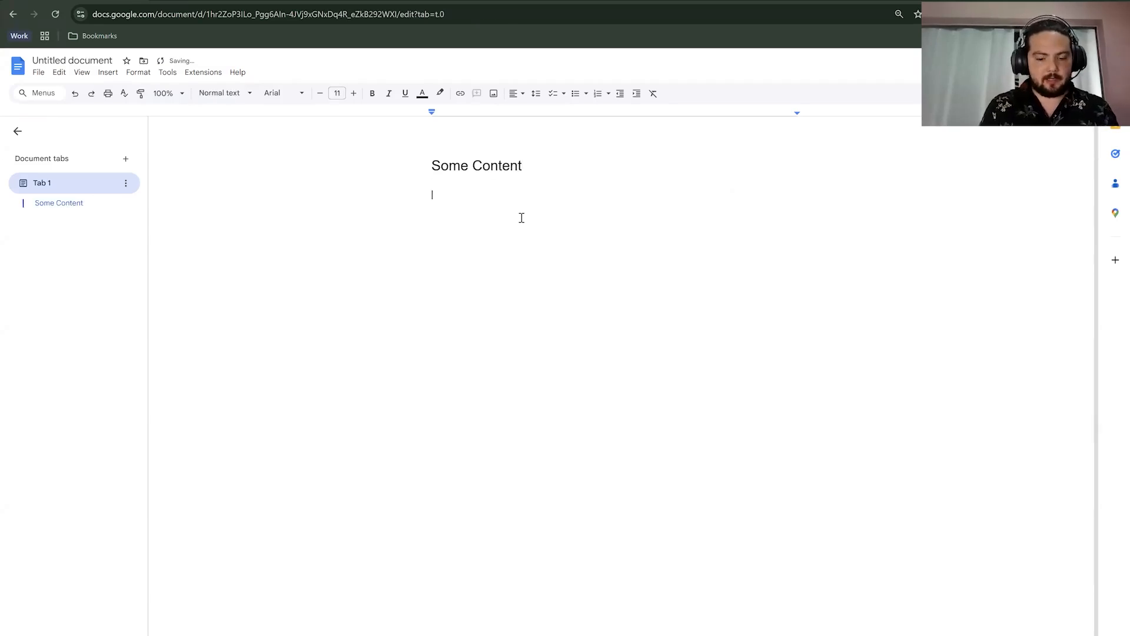
Step: Add a Heading 3 subheading 'Notes: Blah Blah' below it
{"action": "left_click", "coordinate": [248, 93]}
{"action": "mouse_move", "coordinate": [246, 297]}
{"action": "key", "text": "ctrl+alt+3"}
{"action": "type", "text": "Notes: Blah Blahc"}
{"action": "key", "text": "BackSpace"}
{"action": "key", "text": "Return"}
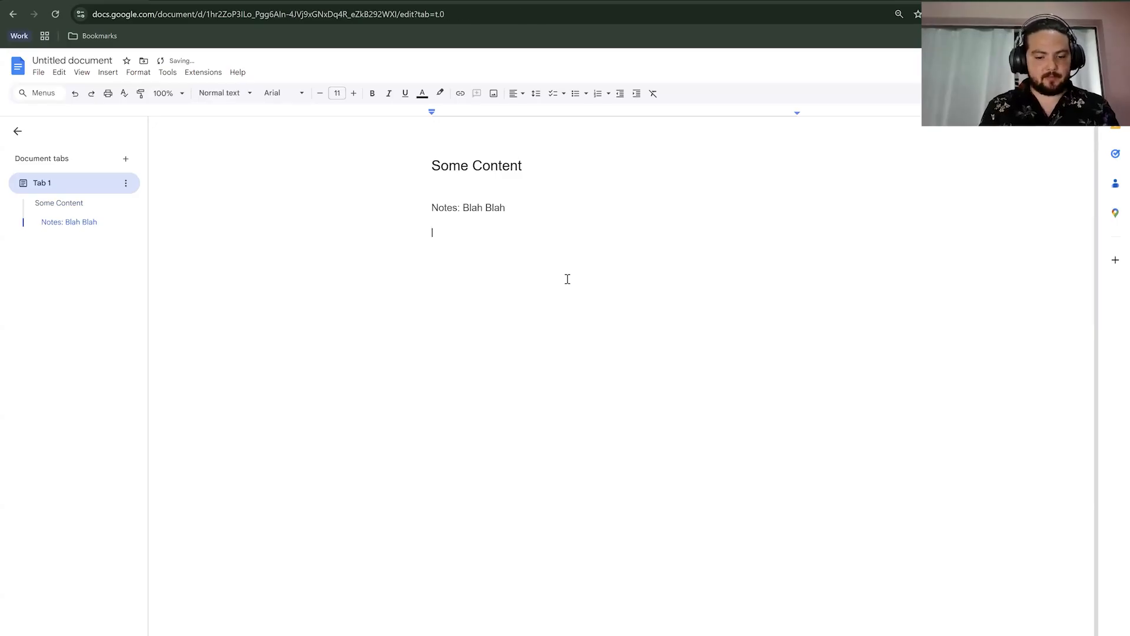
Step: Add a numbered list with the items Thing, Thing, THING
{"action": "type", "text": "-"}
{"action": "key", "text": "BackSpace"}
{"action": "left_click", "coordinate": [596, 94]}
{"action": "type", "text": "Thing"}
{"action": "key", "text": "Return"}
{"action": "type", "text": "Thing"}
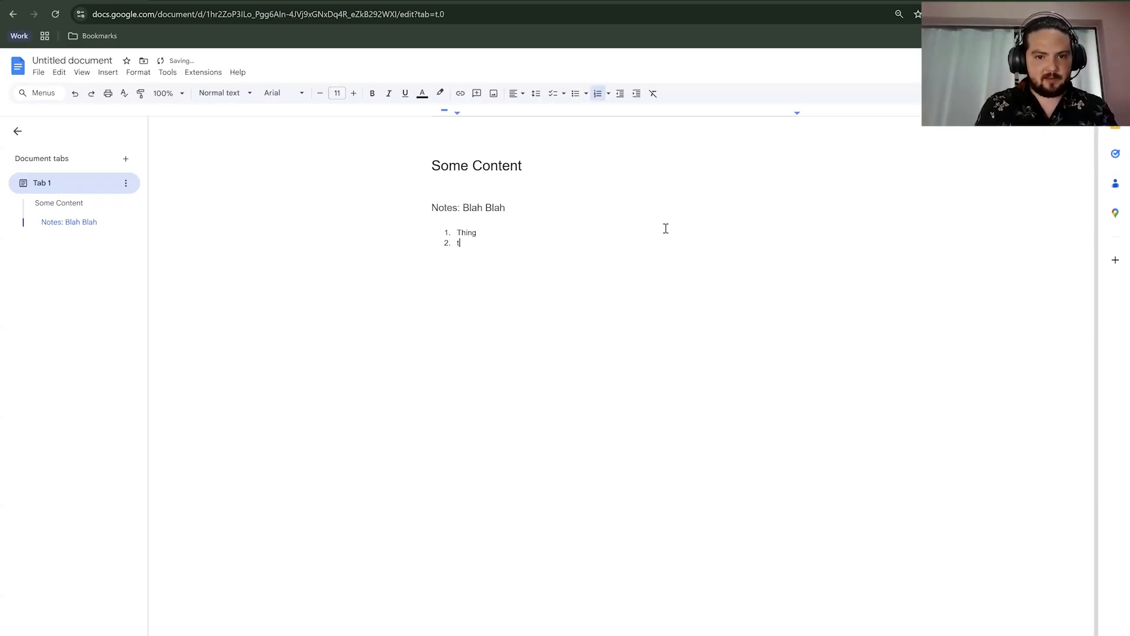
{"action": "key", "text": "Return"}
{"action": "type", "text": "Thing"}
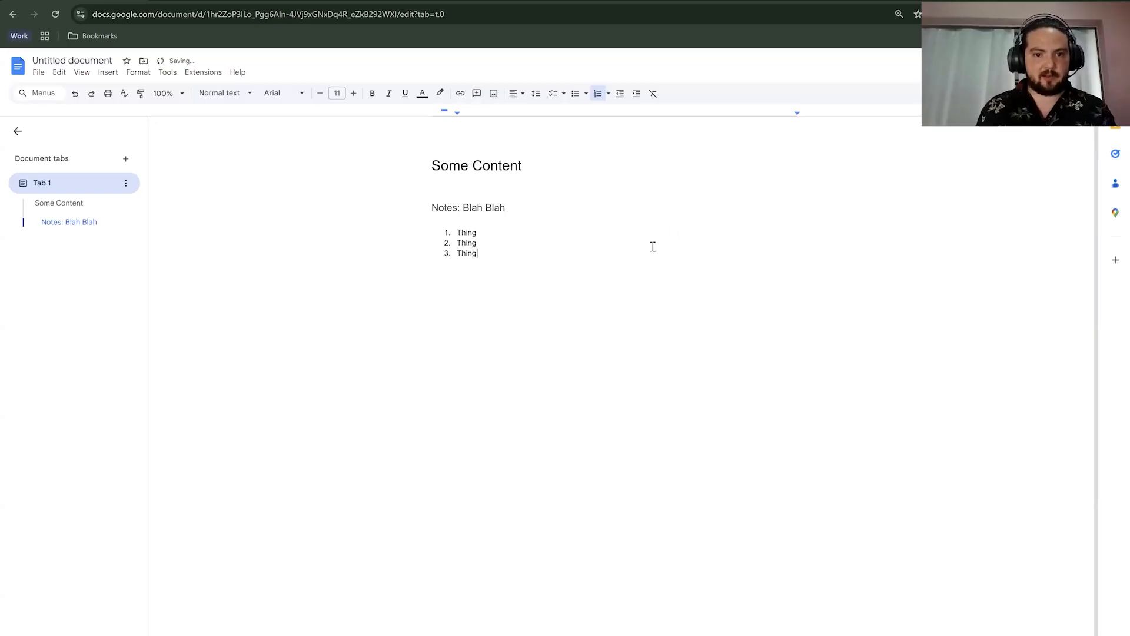
{"action": "key", "text": "shift+Home"}
{"action": "type", "text": "THING"}
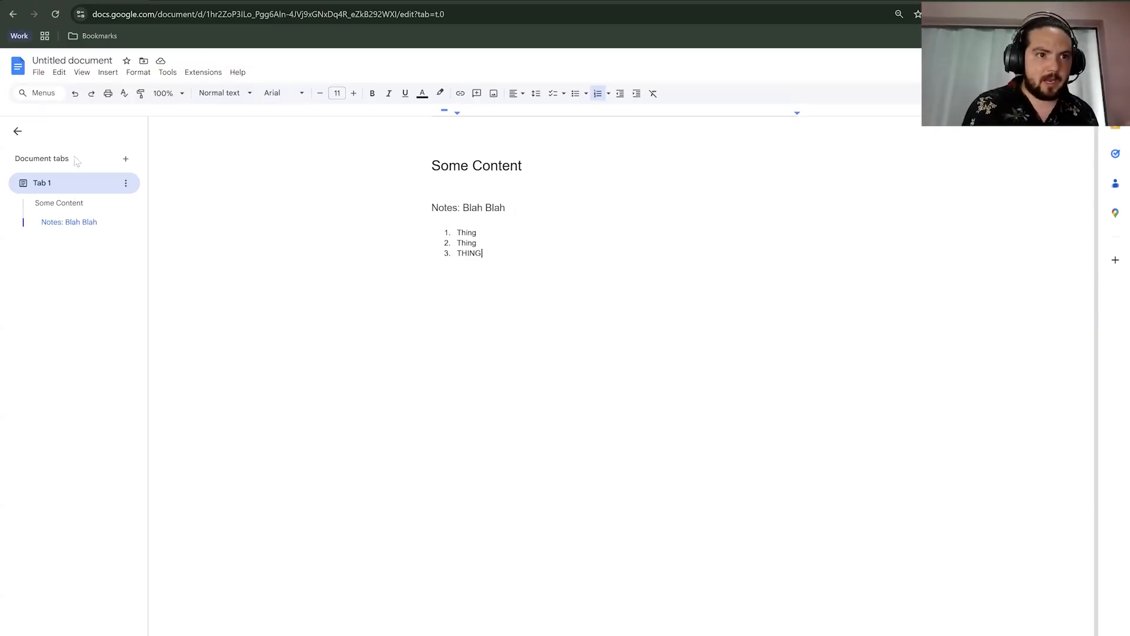
Step: Download the document as a Markdown (.md) file
{"action": "left_click", "coordinate": [38, 73]}
{"action": "mouse_move", "coordinate": [106, 184]}
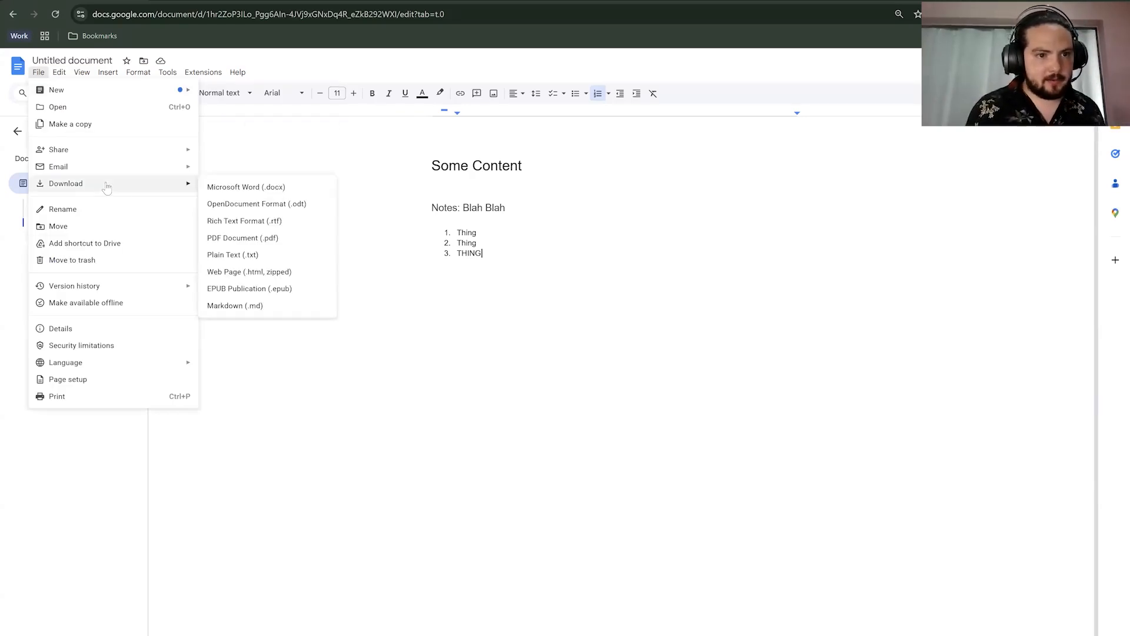
{"action": "left_click", "coordinate": [254, 307]}
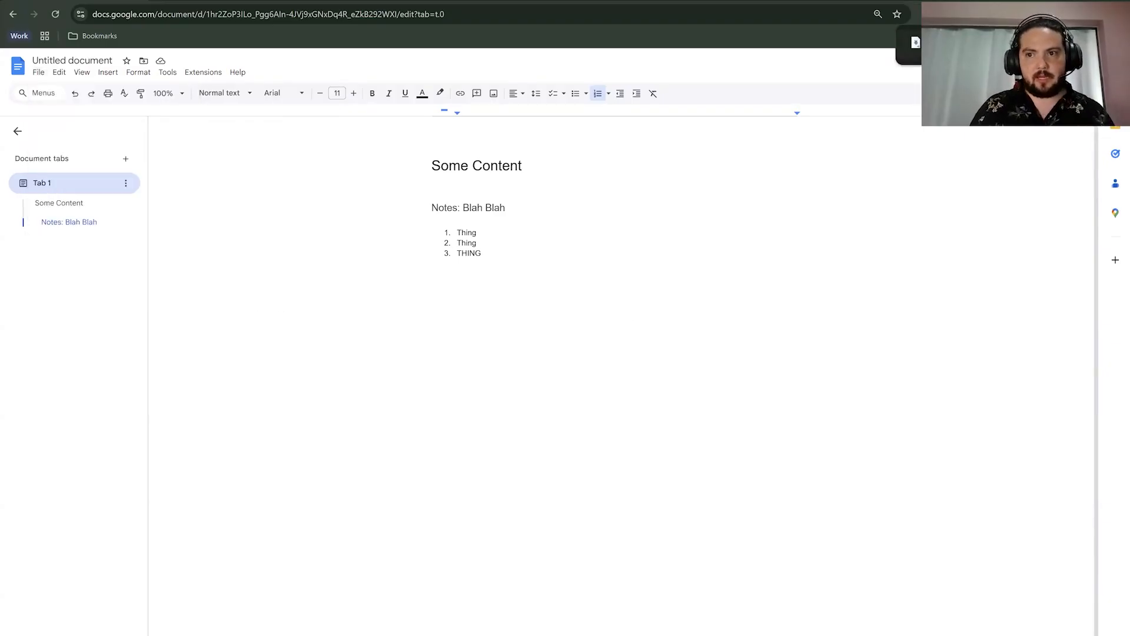
Step: Open 'Untitled document (1).md' and select all of its Markdown text
{"action": "left_click", "coordinate": [937, 45]}
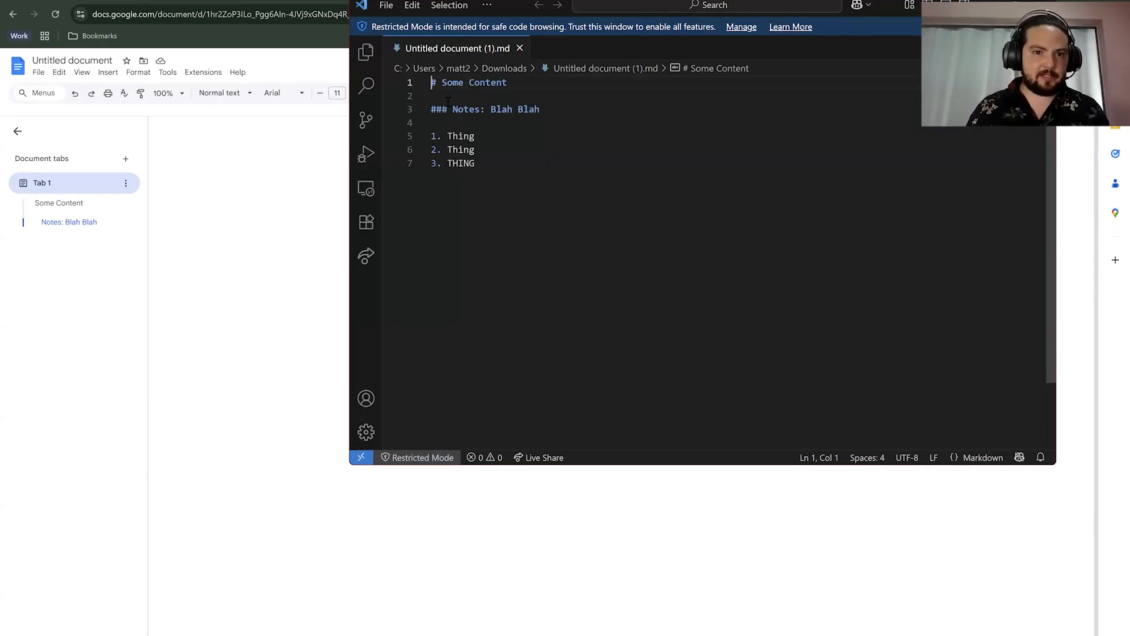
{"action": "left_click", "coordinate": [510, 126]}
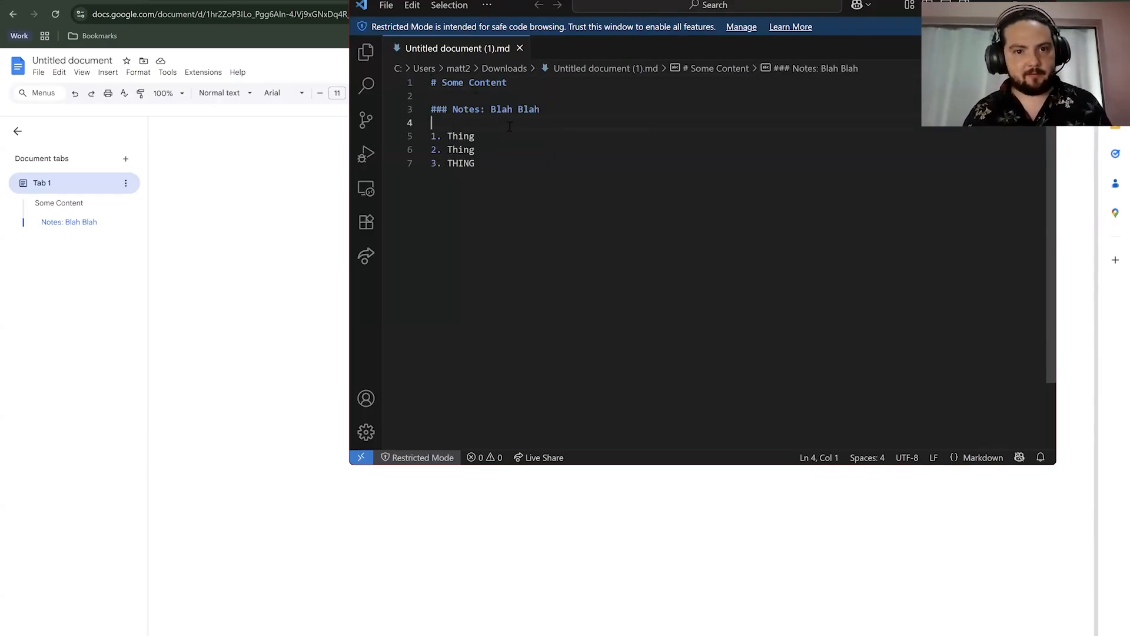
{"action": "key", "text": "ctrl+a"}
{"action": "key", "text": "ctrl+c"}
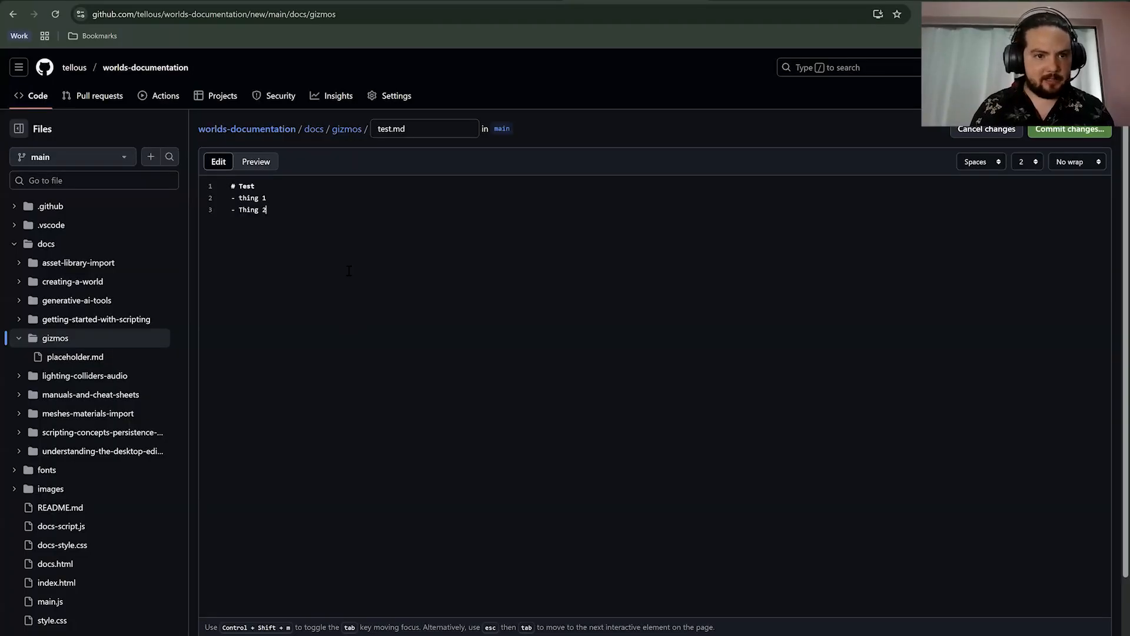
{"action": "key", "text": "ctrl+a"}
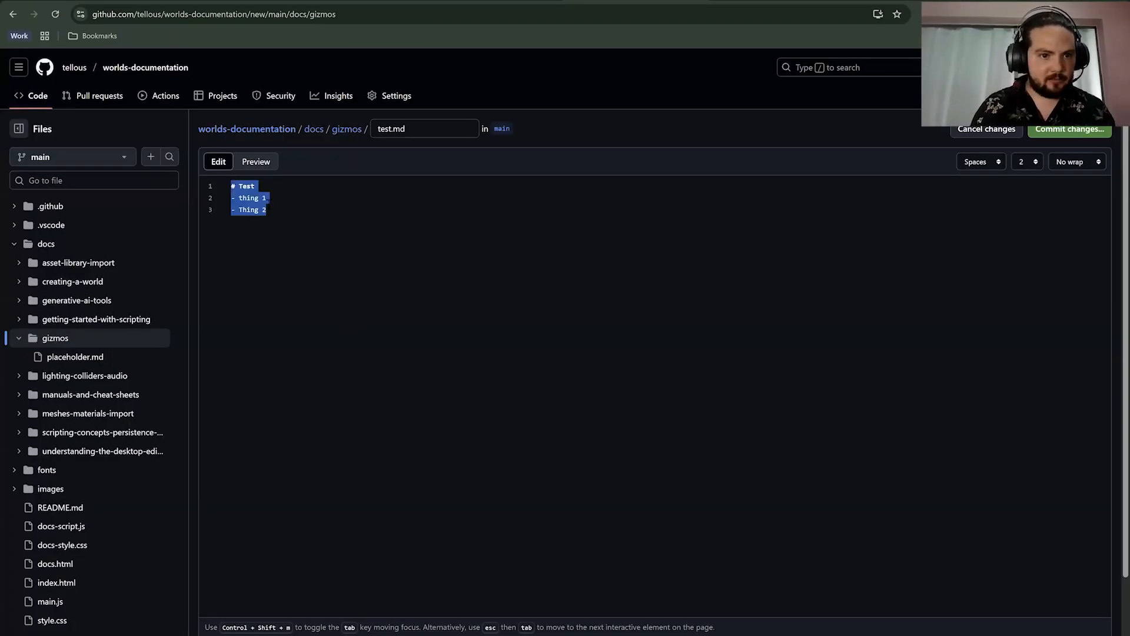
Step: Replace test.md's text with the pasted Docs Markdown, preview it, and snap the window left
{"action": "left_click", "coordinate": [255, 161]}
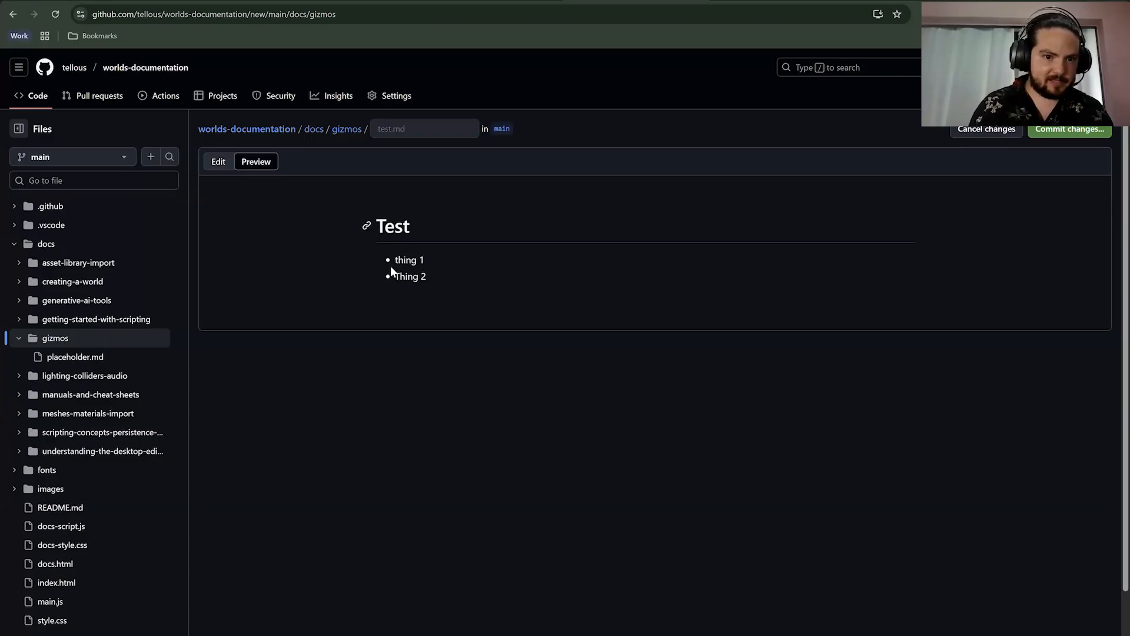
{"action": "left_click", "coordinate": [222, 166]}
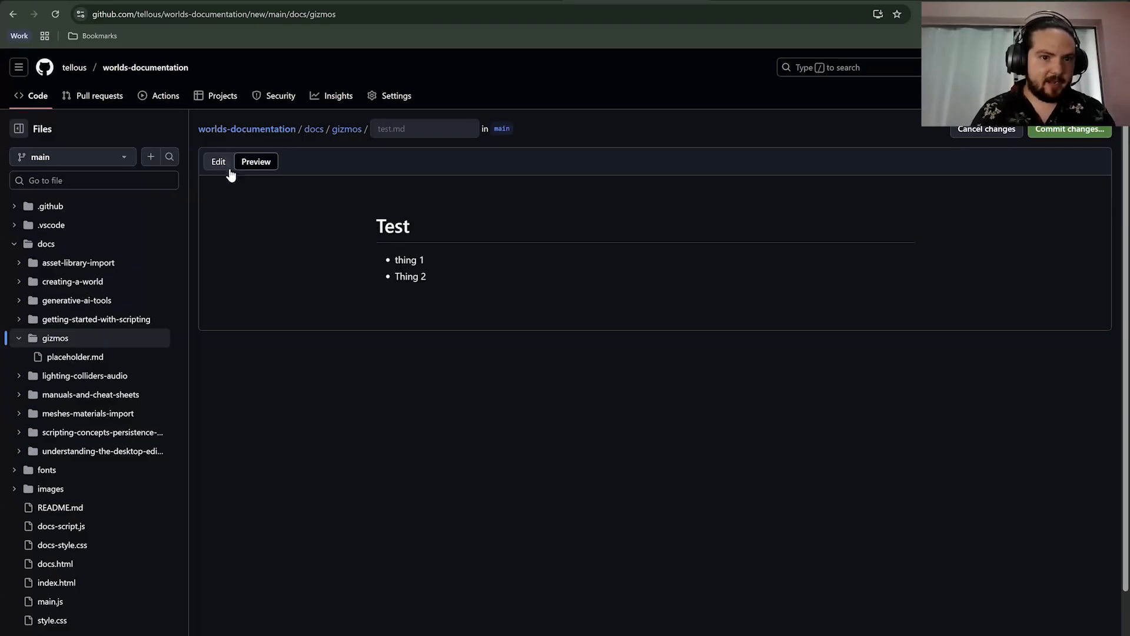
{"action": "key", "text": "ctrl+a"}
{"action": "key", "text": "ctrl+v"}
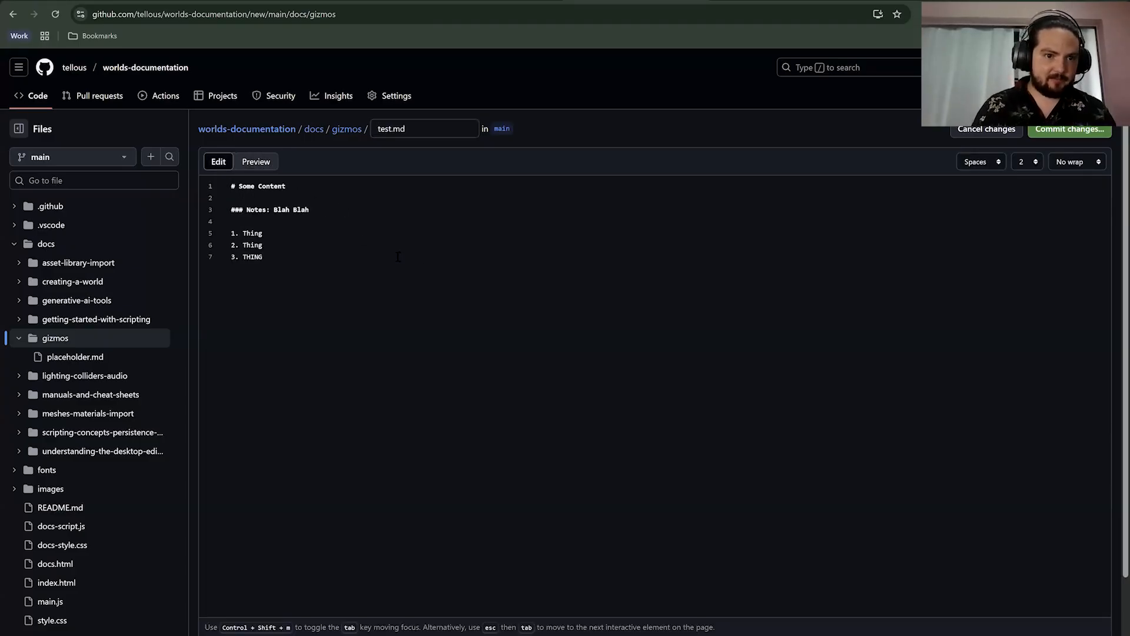
{"action": "left_click", "coordinate": [268, 163]}
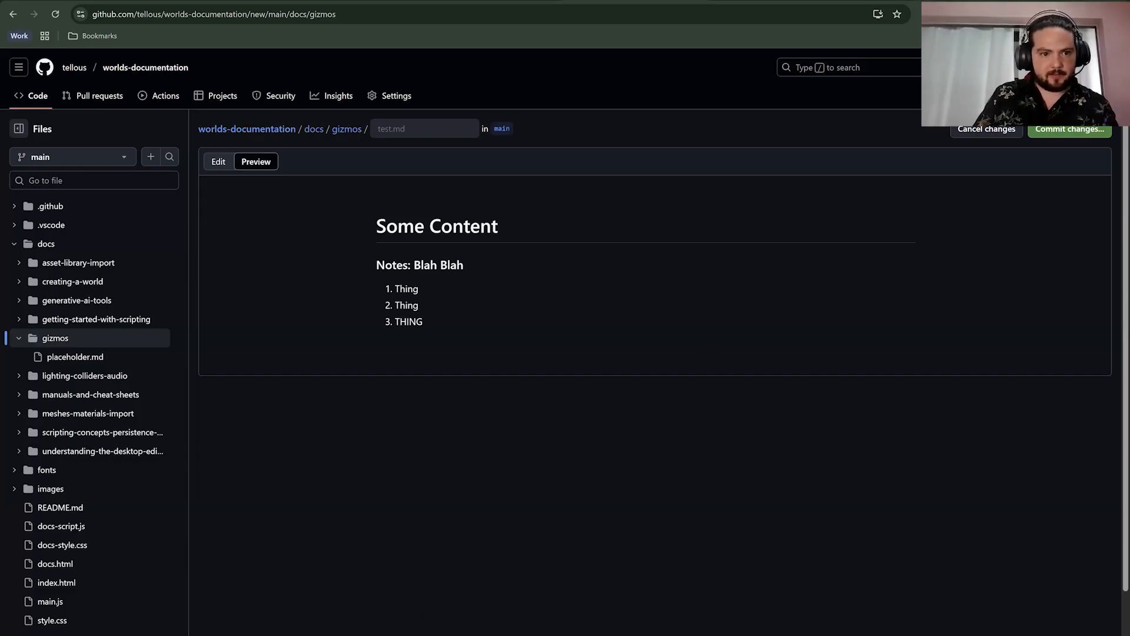
{"action": "key", "text": "super+Left"}
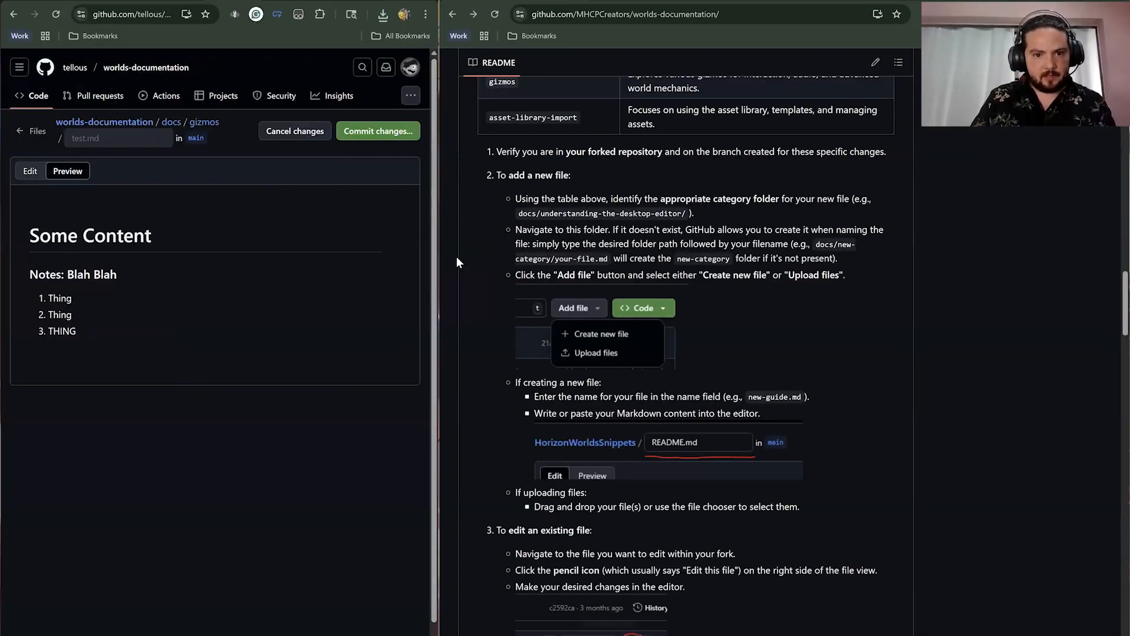
Step: Widen the GitHub window, check test.md's preview, and return to its Markdown source after '3. THING'
{"action": "left_click_drag", "start_coordinate": [439, 259], "coordinate": [624, 265]}
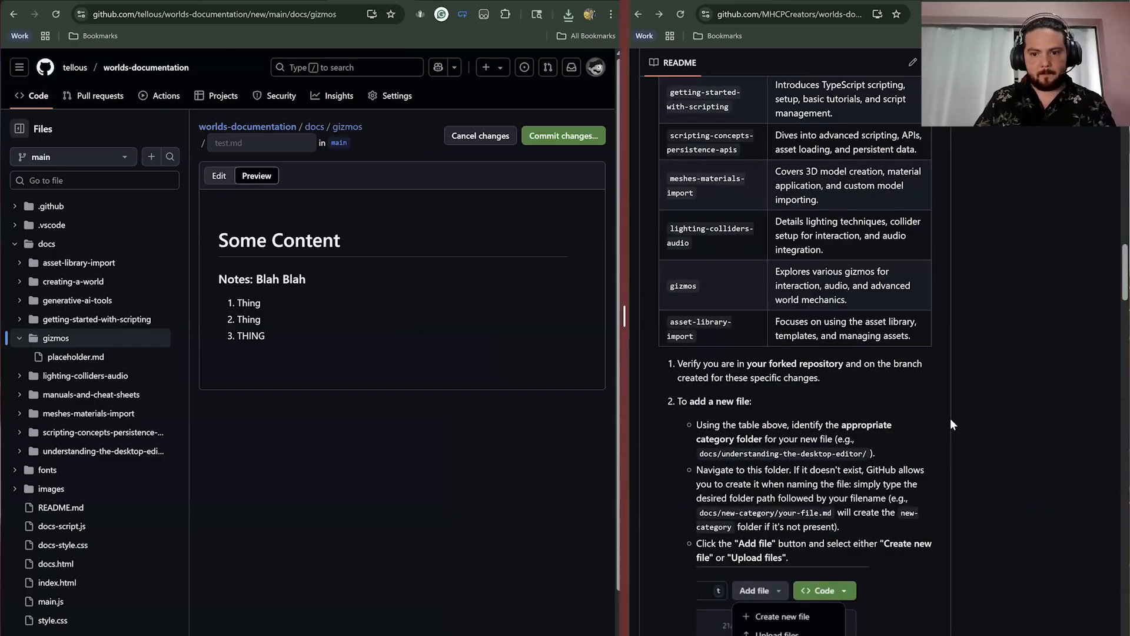
{"action": "scroll", "coordinate": [955, 413], "scroll_direction": "down", "scroll_amount": 3}
{"action": "scroll", "coordinate": [958, 409], "scroll_direction": "down", "scroll_amount": 1}
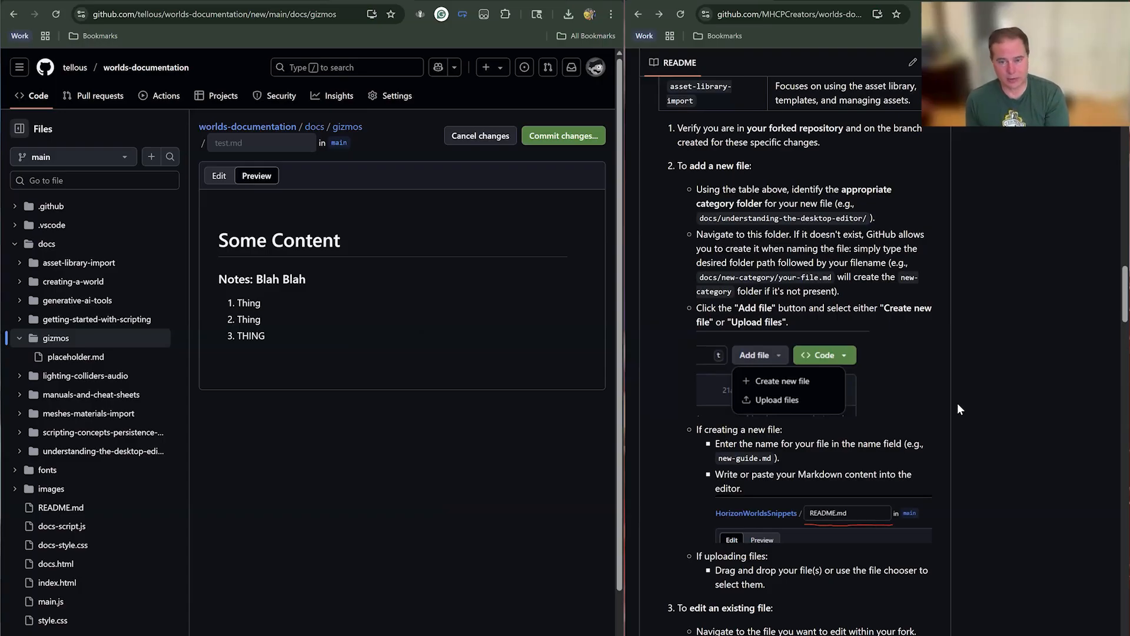
{"action": "left_click", "coordinate": [217, 178]}
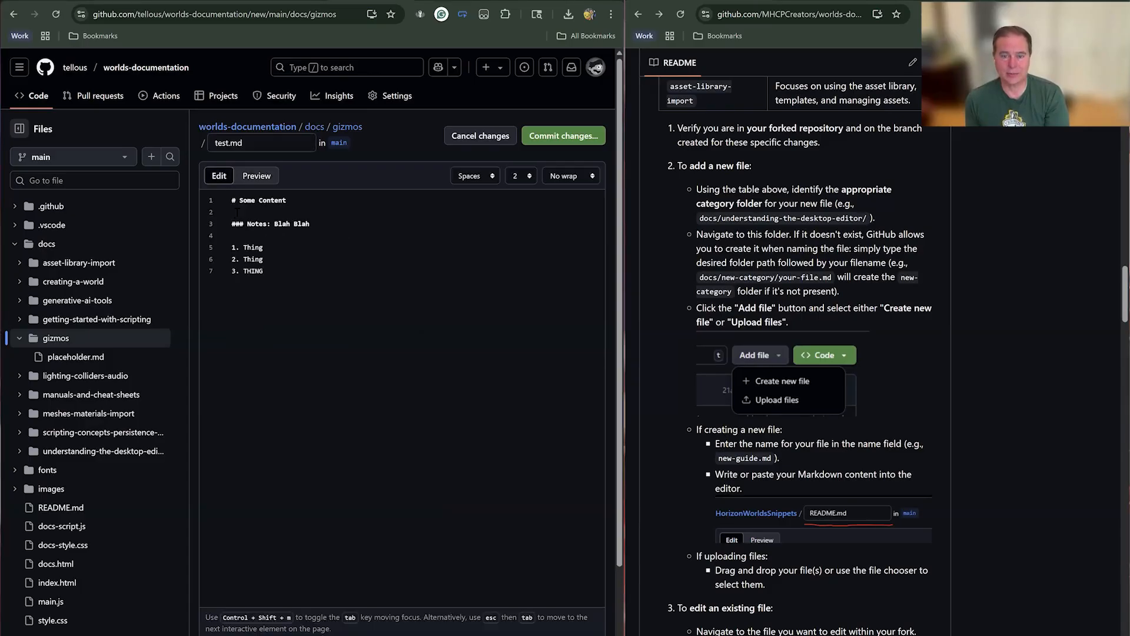
{"action": "left_click", "coordinate": [256, 176]}
{"action": "left_click", "coordinate": [220, 176]}
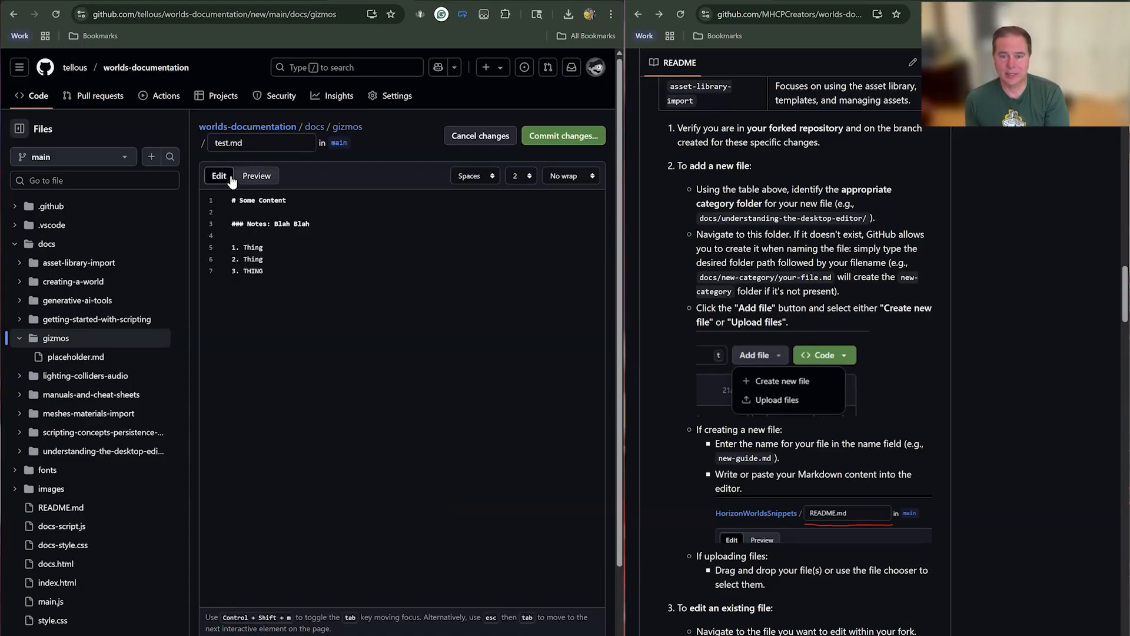
{"action": "left_click", "coordinate": [286, 272]}
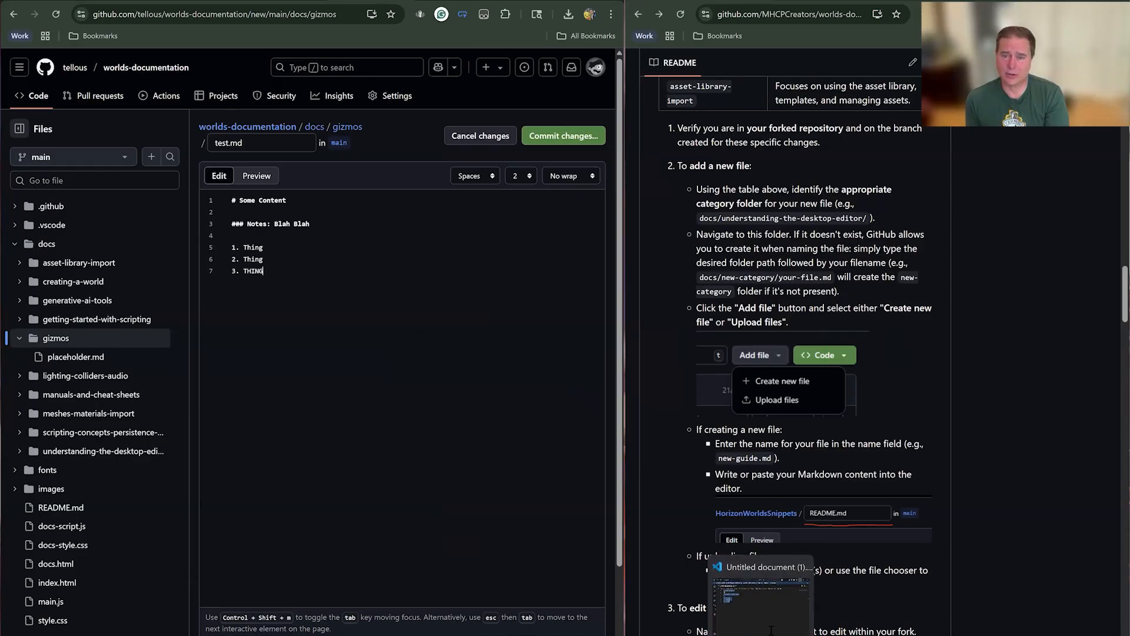
{"action": "left_click", "coordinate": [761, 634]}
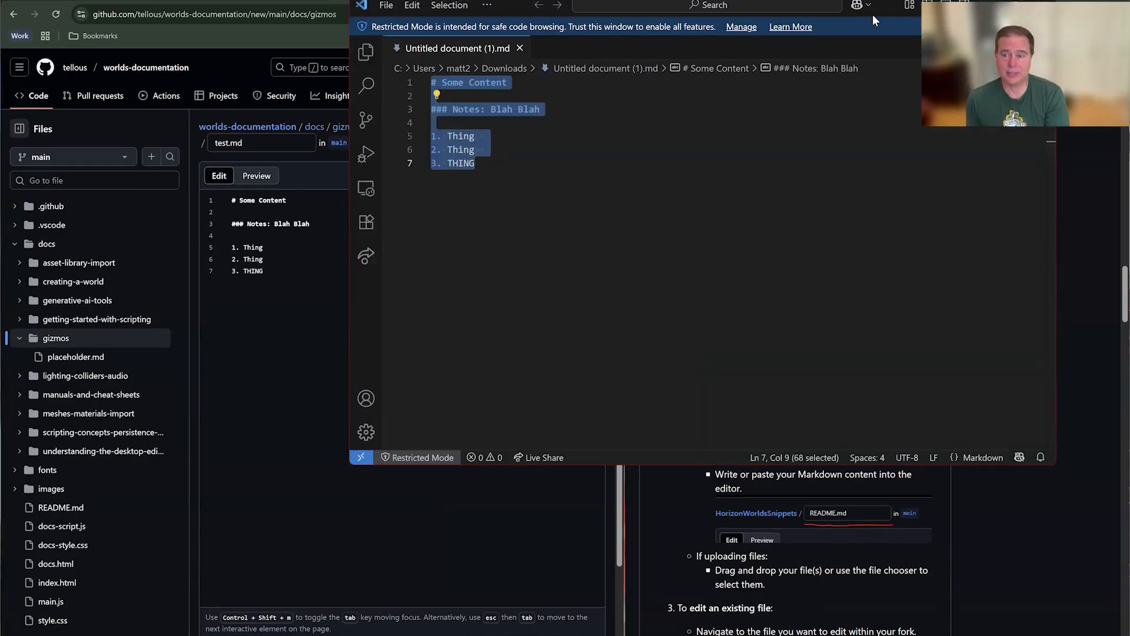
Step: Reposition the VS Code window and show a live Markdown preview to the side
{"action": "left_click_drag", "start_coordinate": [873, 14], "coordinate": [678, 114]}
{"action": "left_click", "coordinate": [808, 148]}
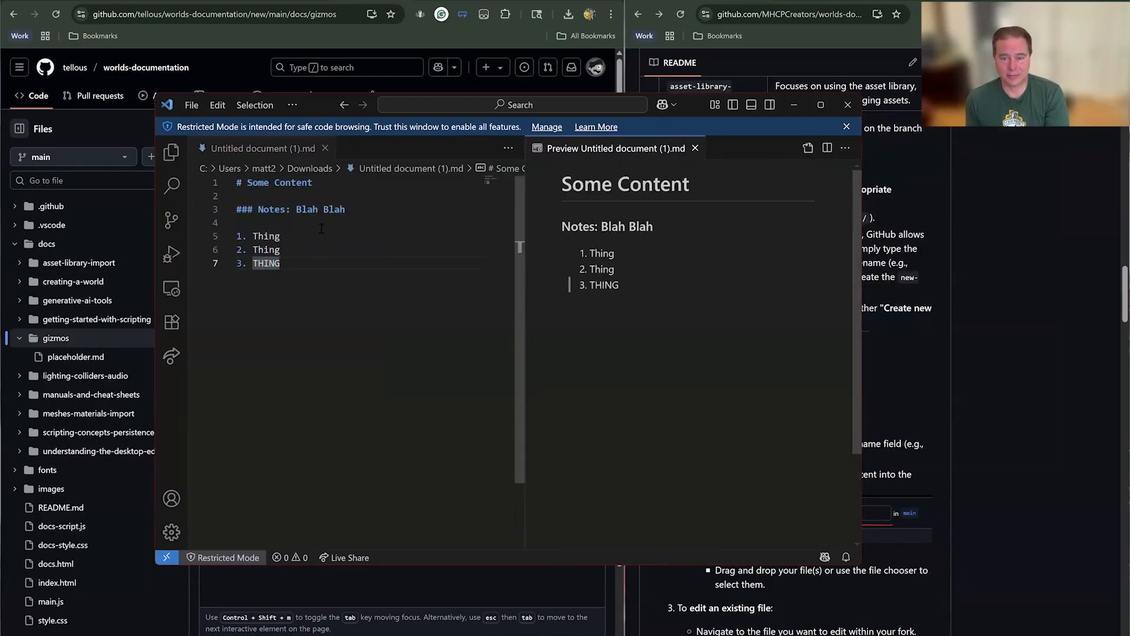
{"action": "left_click", "coordinate": [377, 224]}
{"action": "left_click", "coordinate": [325, 183]}
{"action": "left_click", "coordinate": [325, 197]}
Step: Add a '## Hello Live Preview' heading under the top heading, followed by a '---' rule
{"action": "key", "text": "Return"}
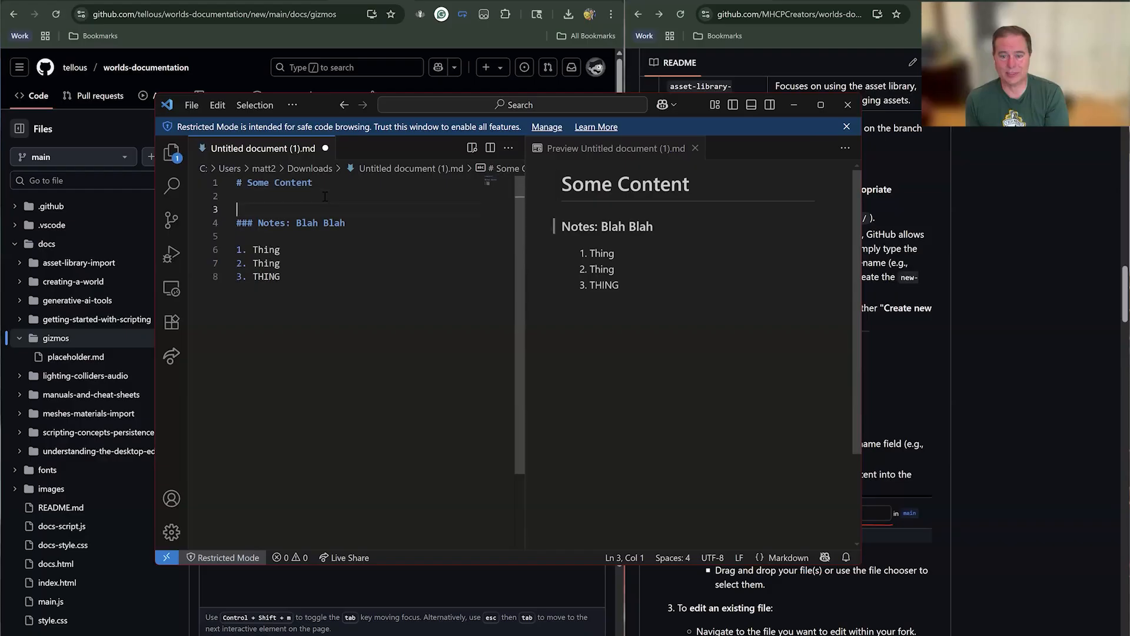
{"action": "type", "text": "@L"}
{"action": "key", "text": "BackSpace"}
{"action": "key", "text": "BackSpace"}
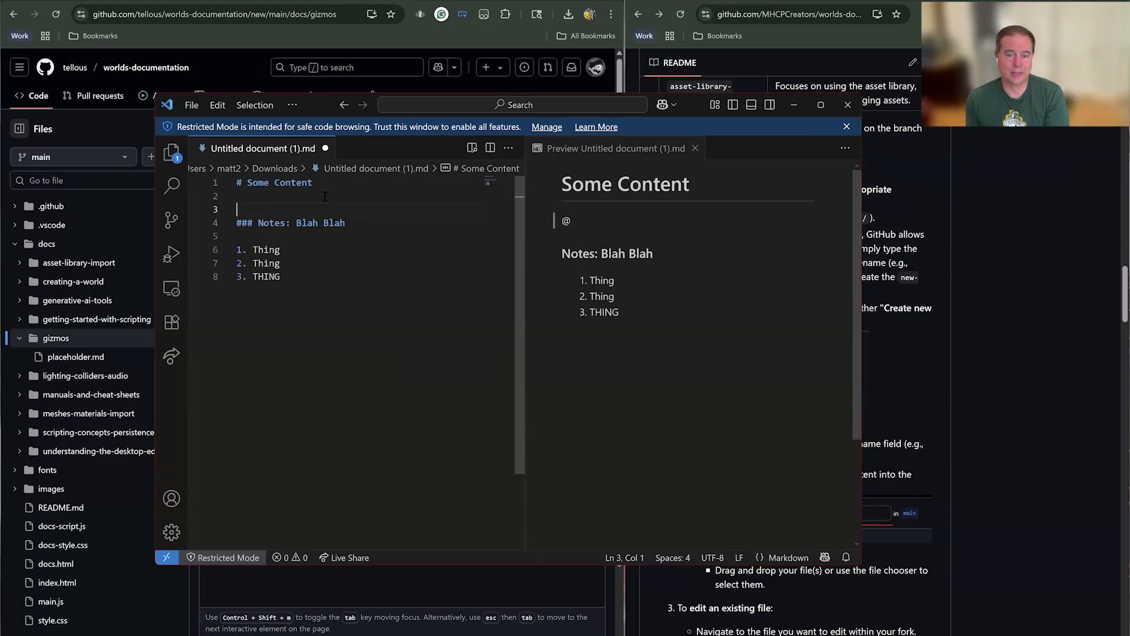
{"action": "type", "text": "## Hello "}
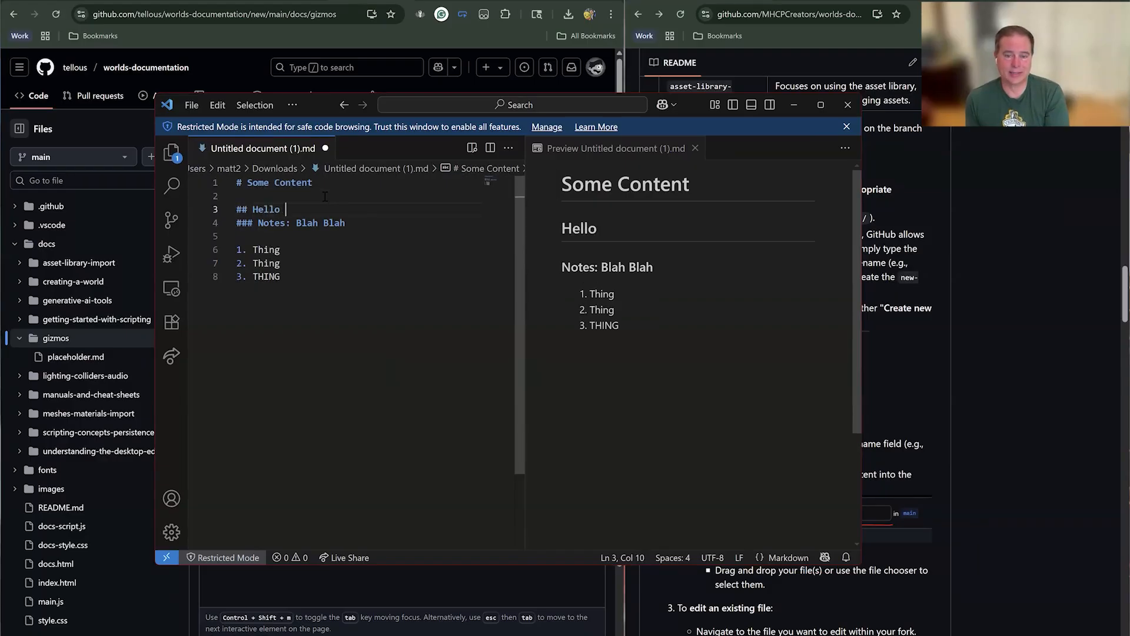
{"action": "type", "text": "Live PReview"}
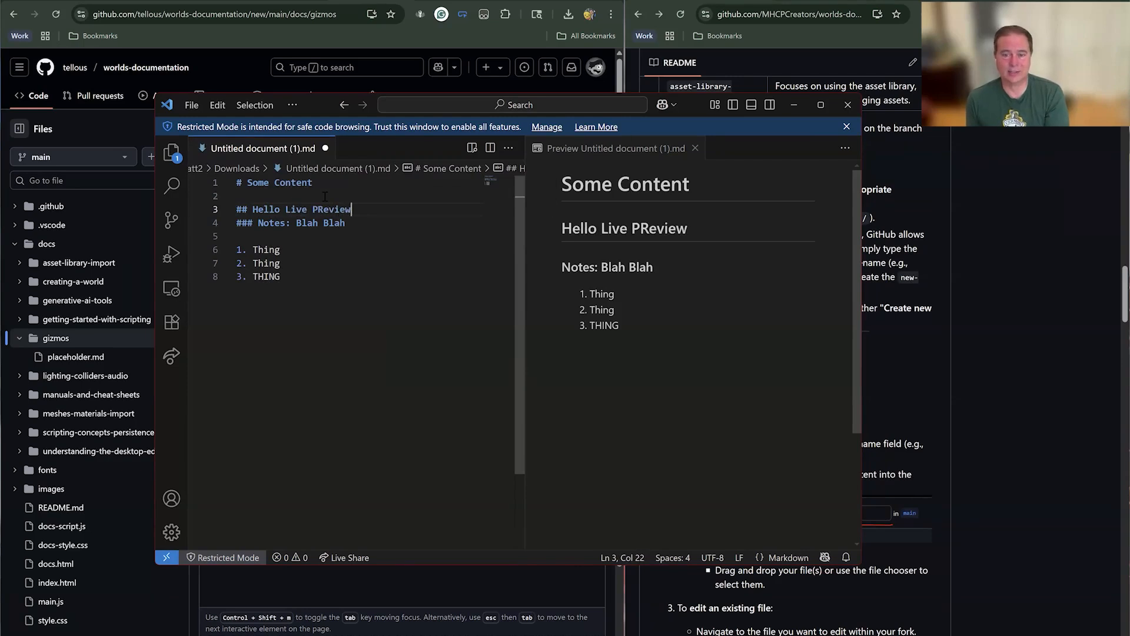
{"action": "key", "text": "Left"}
{"action": "key", "text": "Left"}
{"action": "key", "text": "Left"}
{"action": "key", "text": "Left"}
{"action": "key", "text": "Left"}
{"action": "key", "text": "BackSpace"}
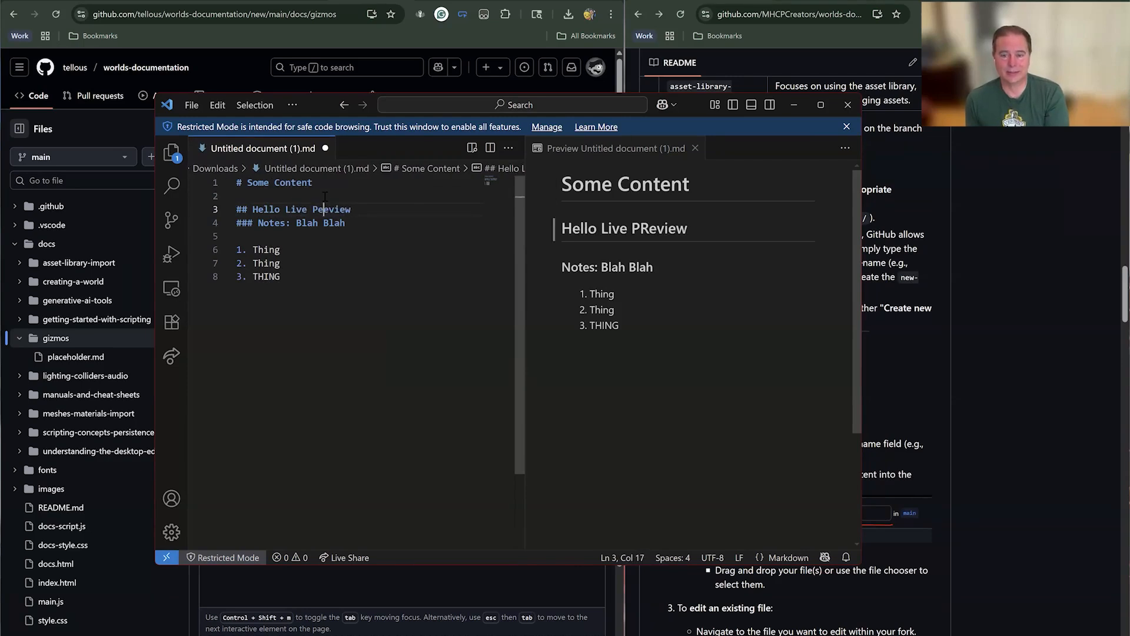
{"action": "type", "text": "r"}
{"action": "key", "text": "End"}
{"action": "key", "text": "Return"}
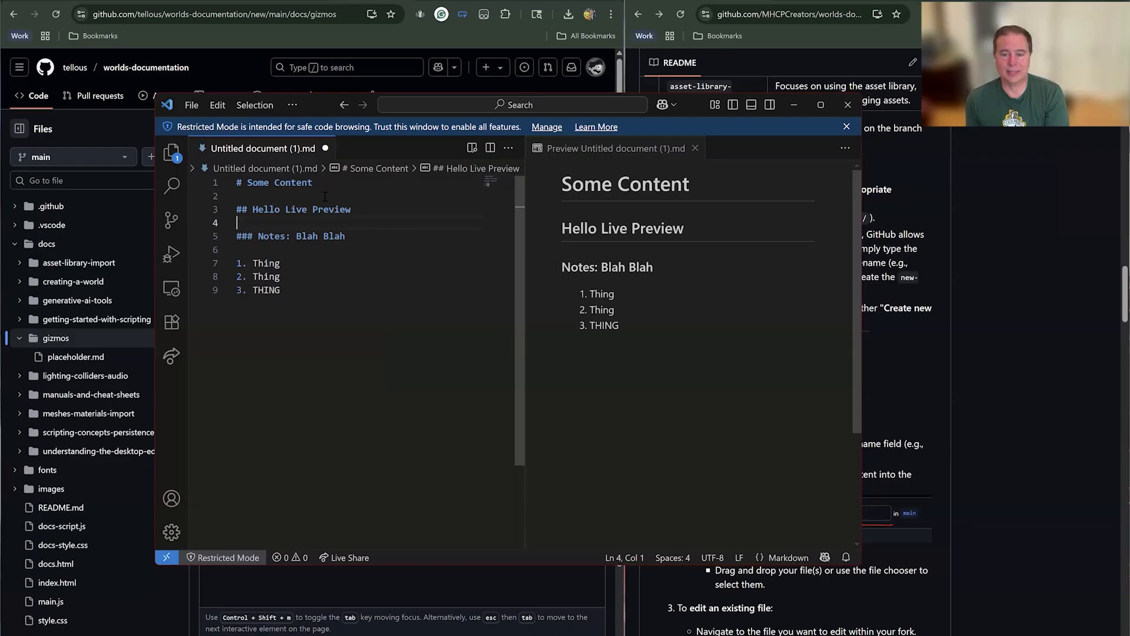
{"action": "type", "text": "---"}
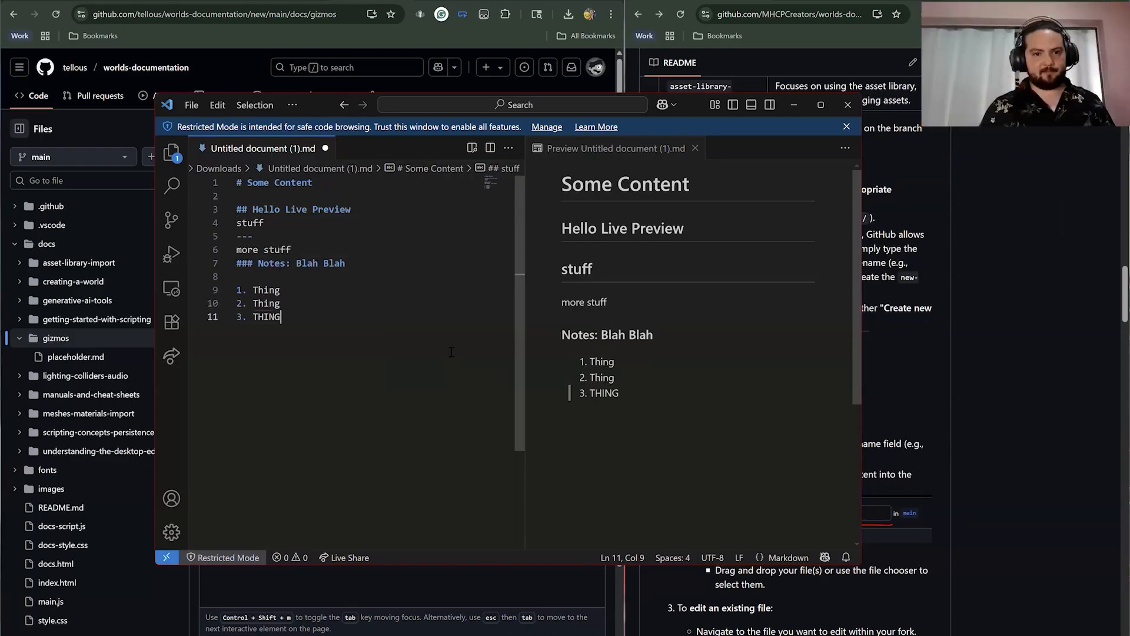
Step: Insert blank lines after the Hello Live Preview heading and after 'more stuff'
{"action": "left_click", "coordinate": [449, 347]}
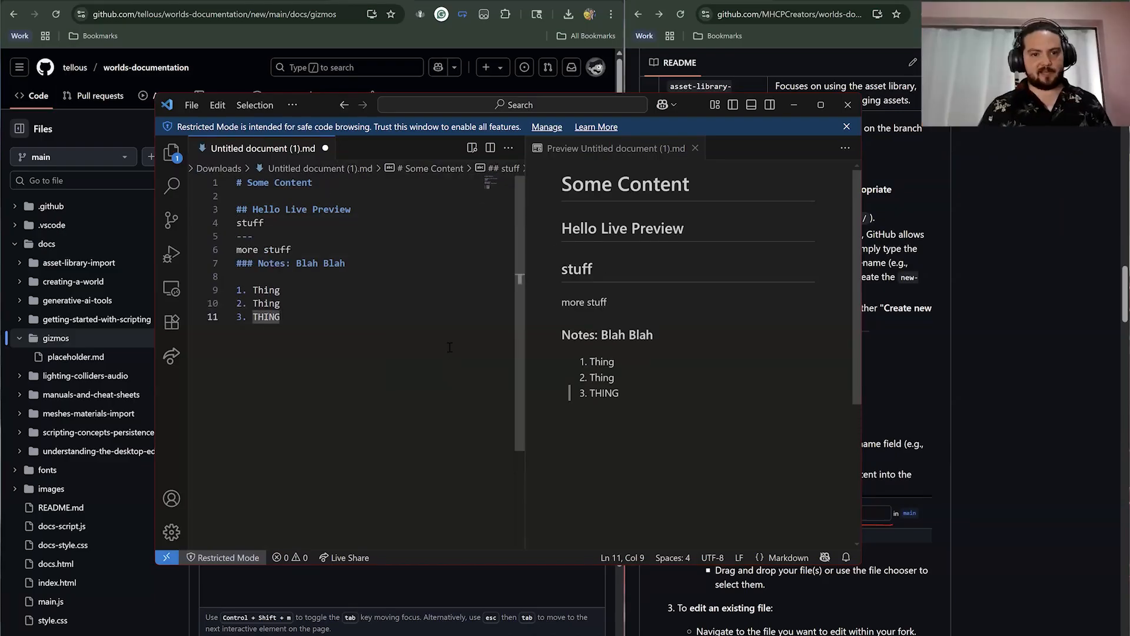
{"action": "left_click", "coordinate": [369, 210]}
{"action": "key", "text": "Return"}
{"action": "left_click", "coordinate": [337, 262]}
{"action": "key", "text": "Return"}
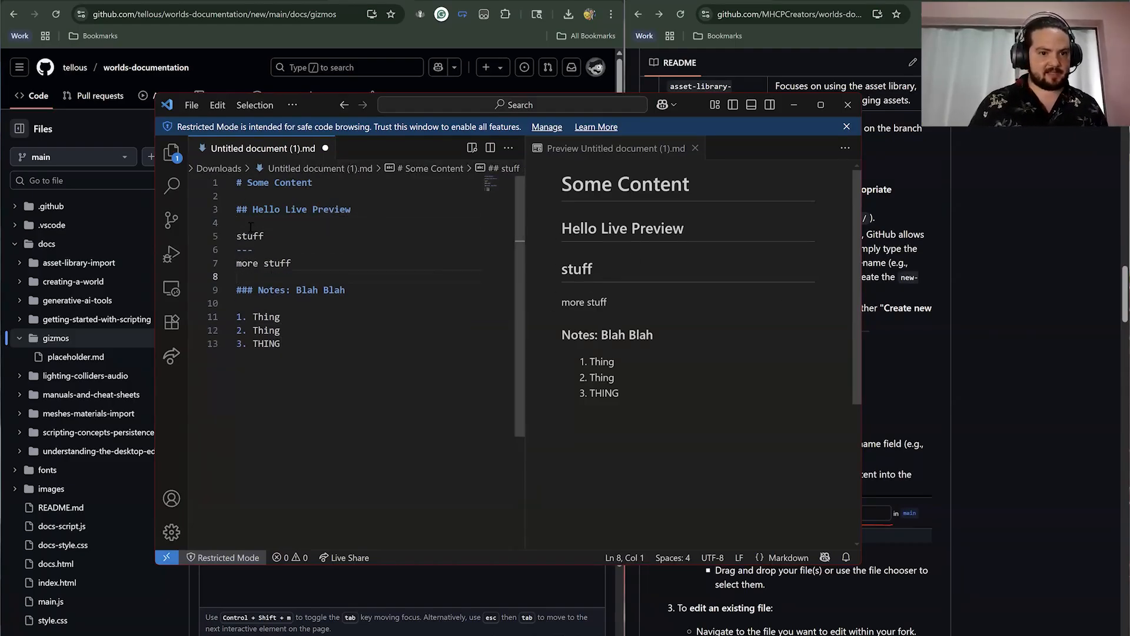
{"action": "left_click", "coordinate": [265, 236]}
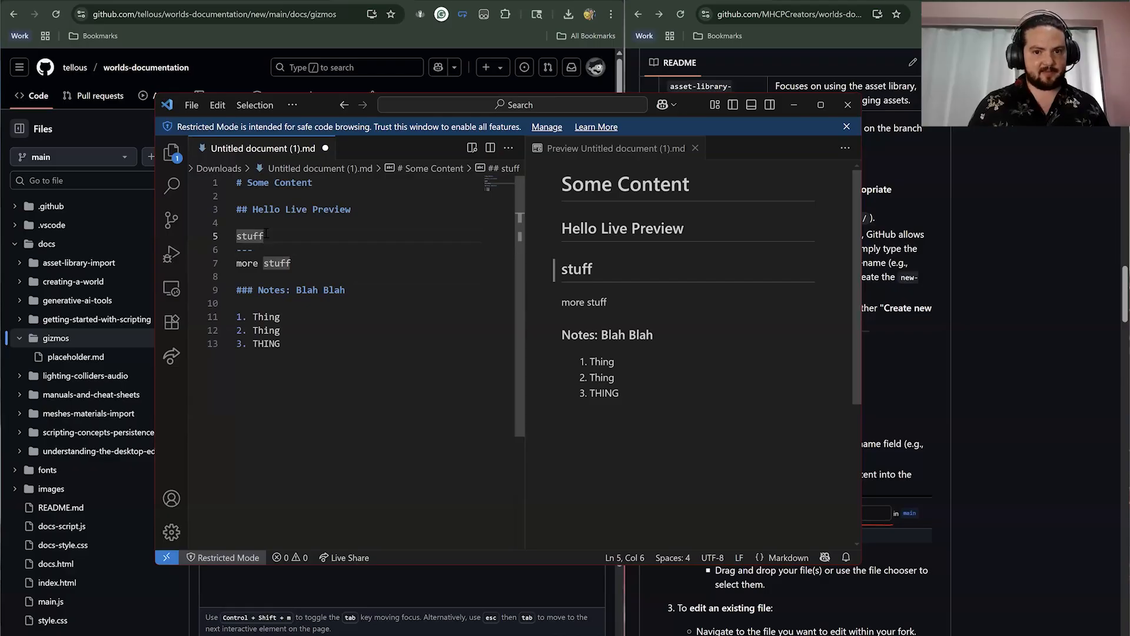
{"action": "key", "text": "Down"}
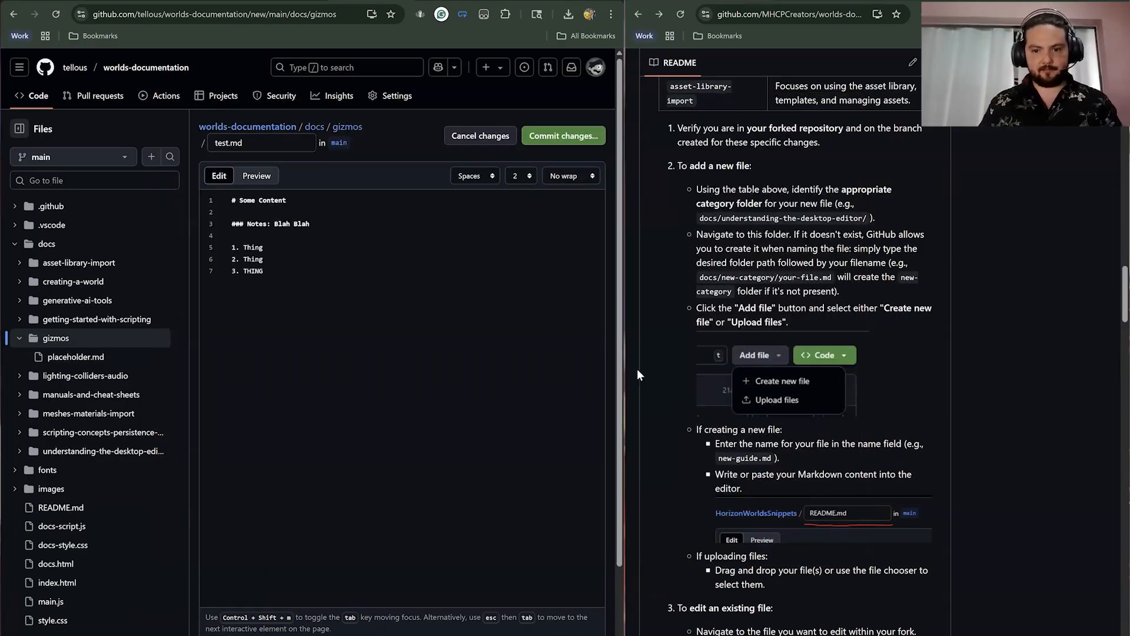
Step: Scroll the README guide down to section 2.2.3 Commit Your Changes
{"action": "scroll", "coordinate": [687, 447], "scroll_direction": "down", "scroll_amount": 2}
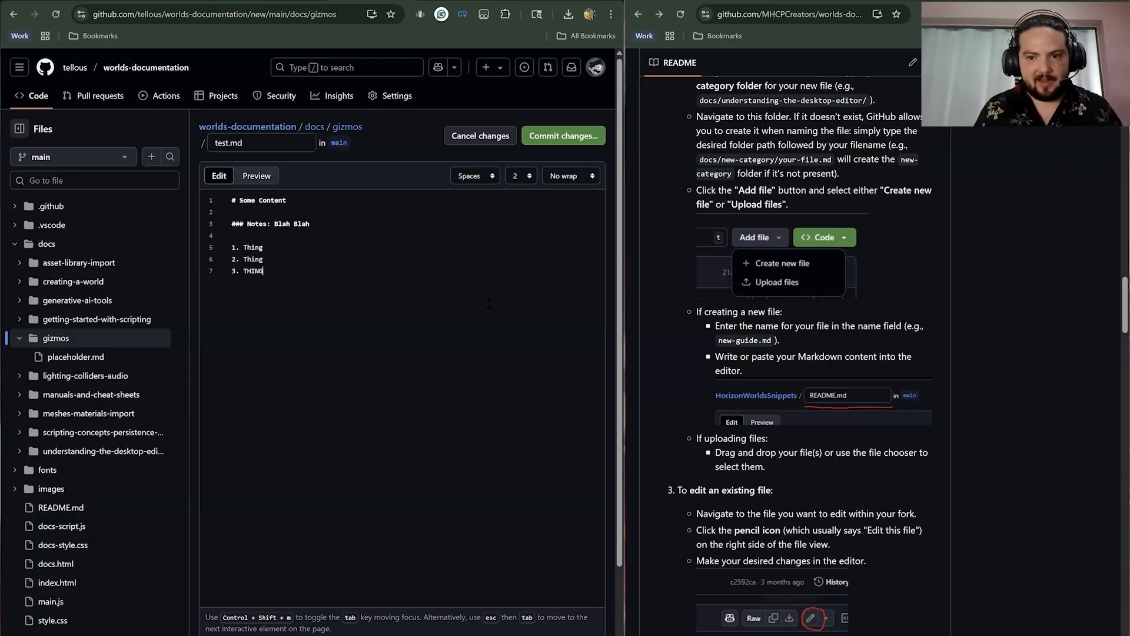
{"action": "scroll", "coordinate": [683, 424], "scroll_direction": "down", "scroll_amount": 2}
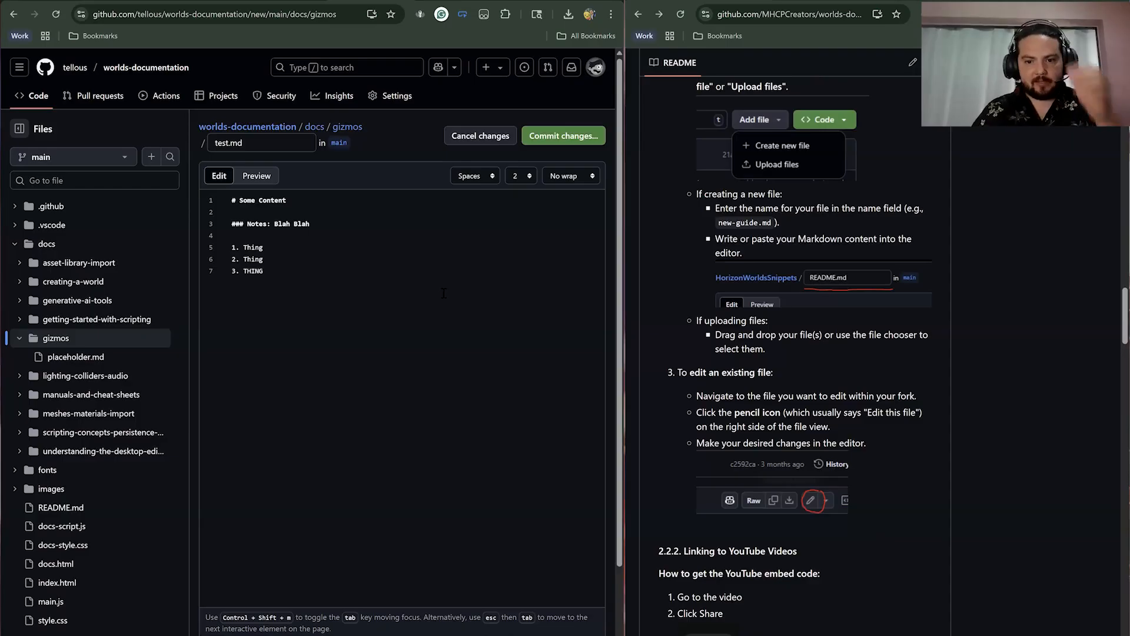
{"action": "scroll", "coordinate": [758, 368], "scroll_direction": "down", "scroll_amount": 1}
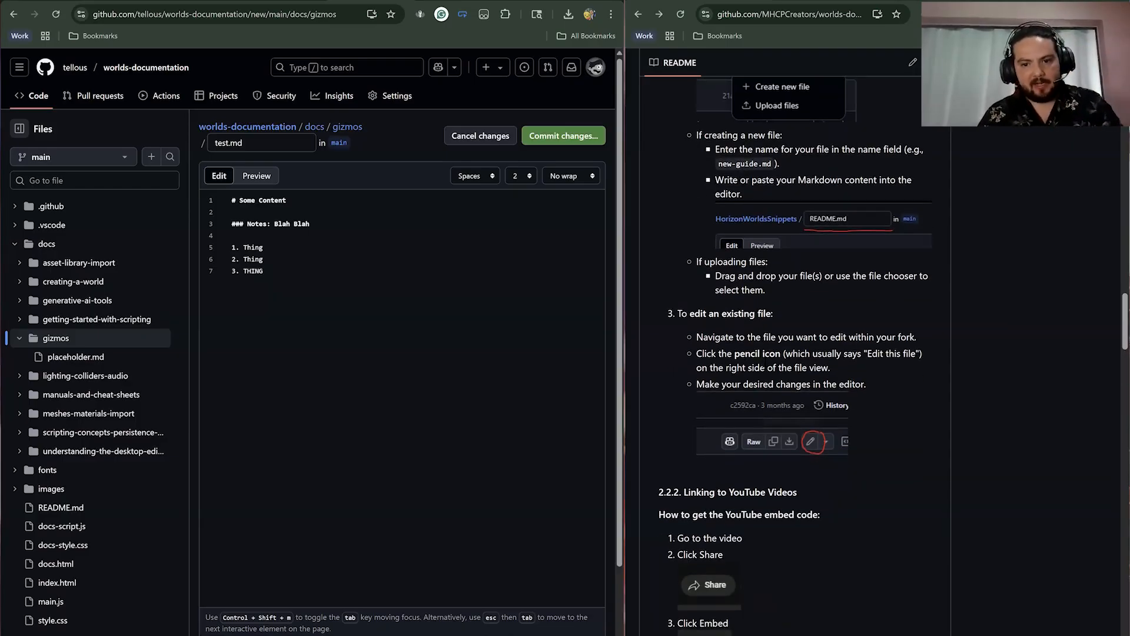
{"action": "scroll", "coordinate": [762, 358], "scroll_direction": "down", "scroll_amount": 6}
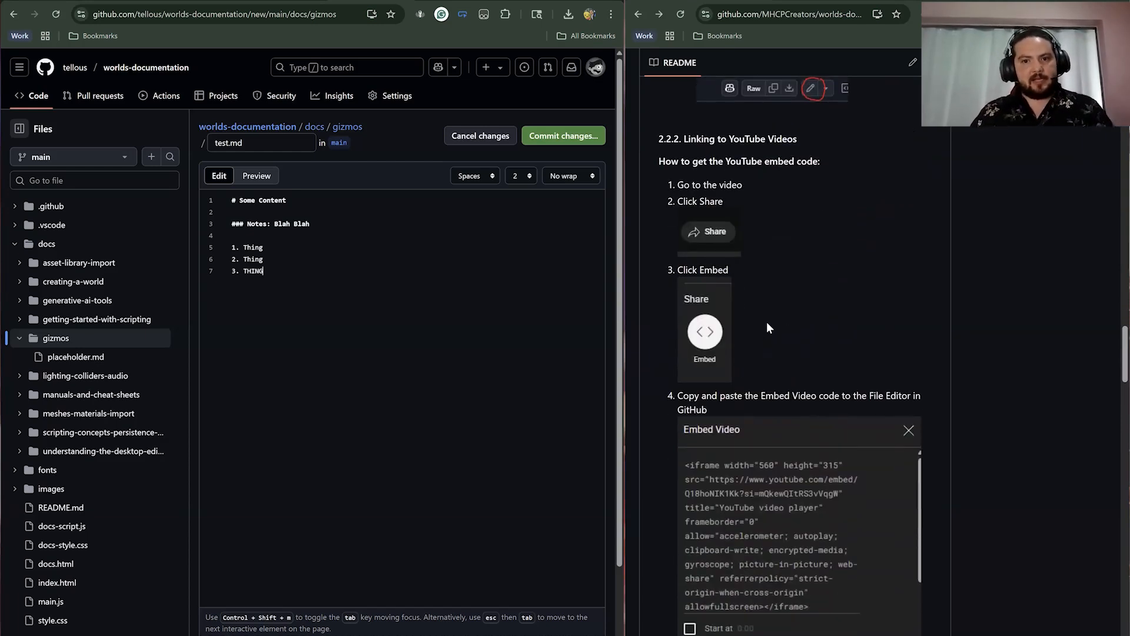
{"action": "scroll", "coordinate": [766, 322], "scroll_direction": "up", "scroll_amount": 4}
{"action": "scroll", "coordinate": [804, 424], "scroll_direction": "down", "scroll_amount": 7}
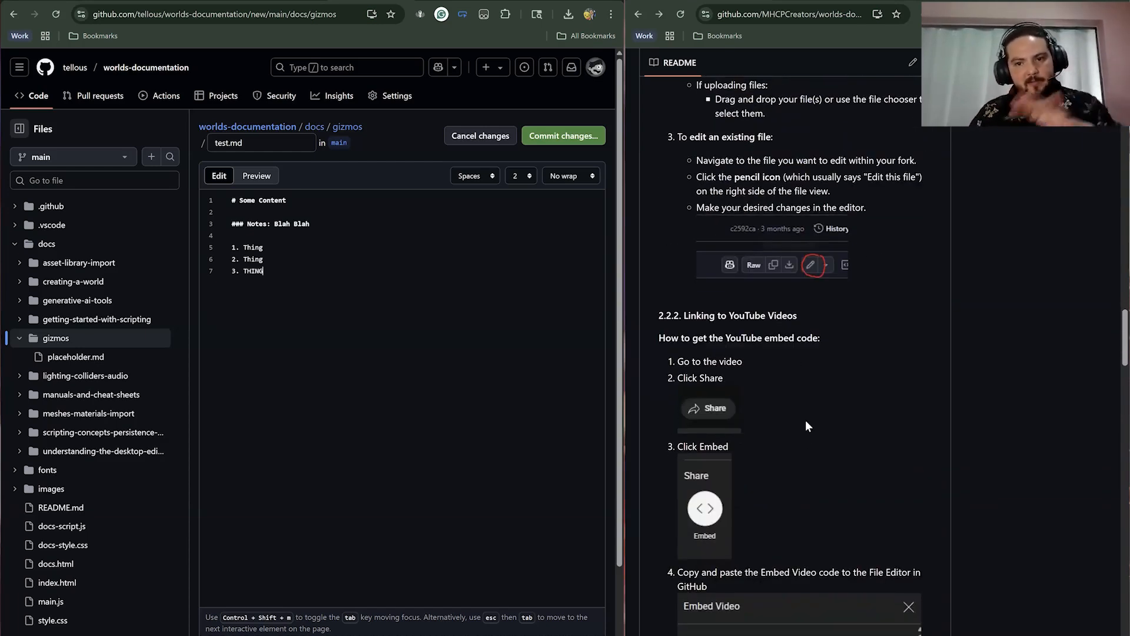
{"action": "scroll", "coordinate": [807, 425], "scroll_direction": "down", "scroll_amount": 6}
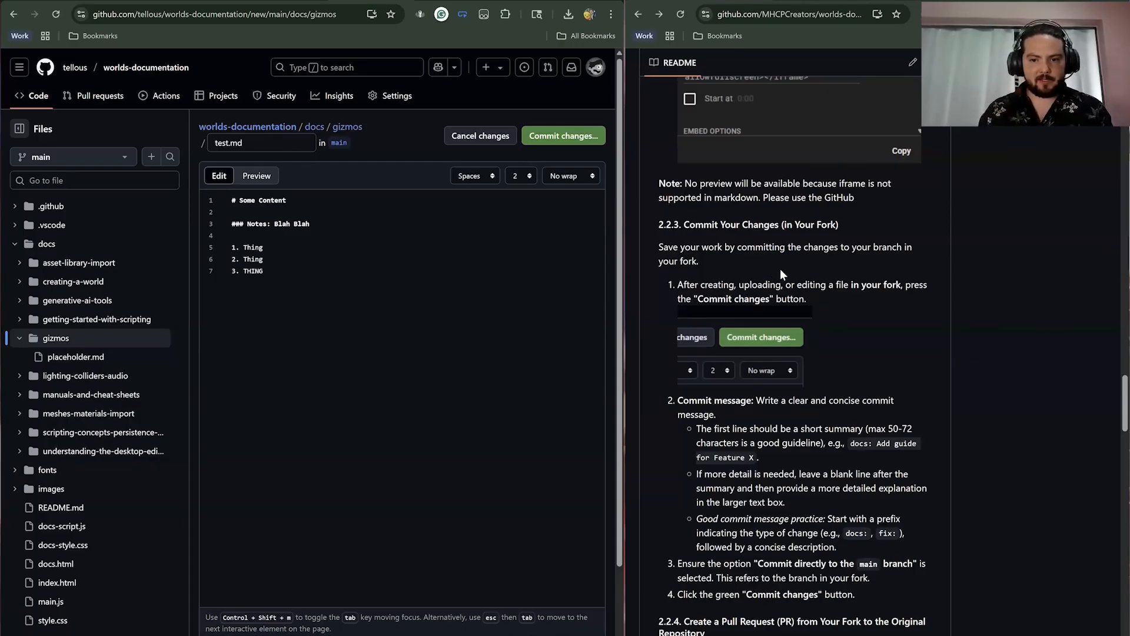
Step: Open the Commit changes dialog for the new test.md file
{"action": "scroll", "coordinate": [781, 270], "scroll_direction": "down", "scroll_amount": 1}
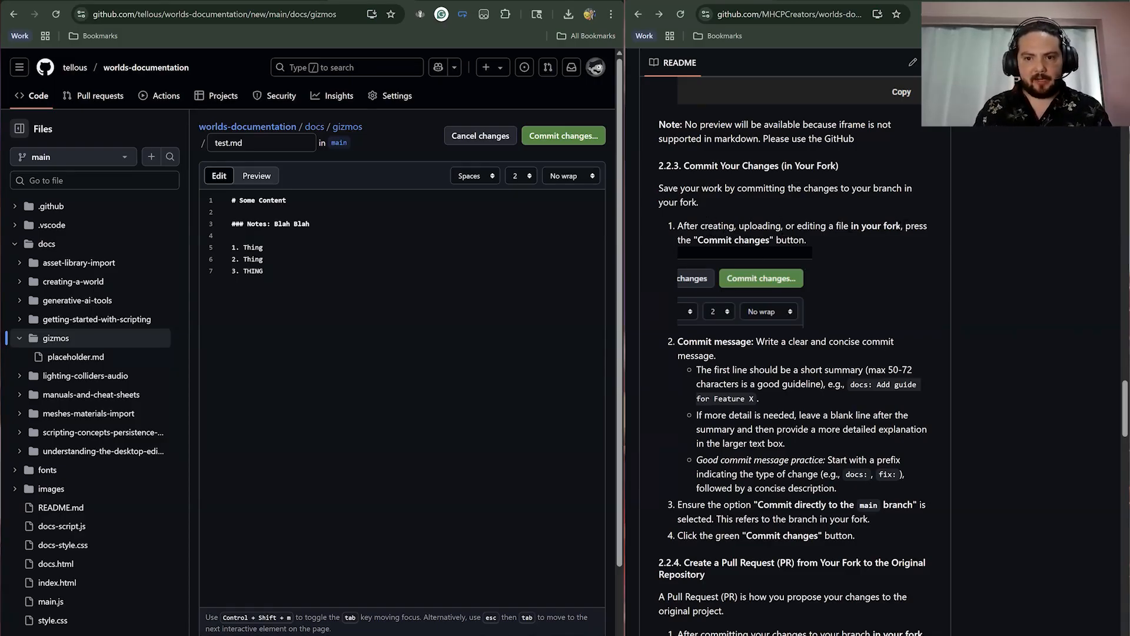
{"action": "left_click", "coordinate": [564, 139]}
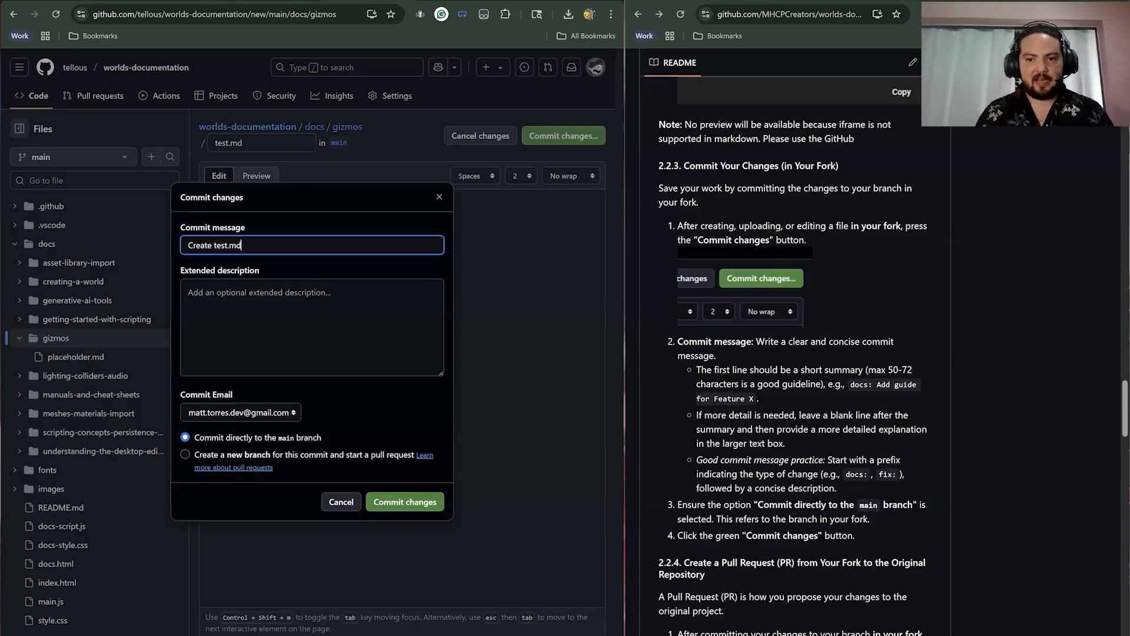
Step: Change the commit message to 'docs: Create test.md'
{"action": "left_click", "coordinate": [246, 319]}
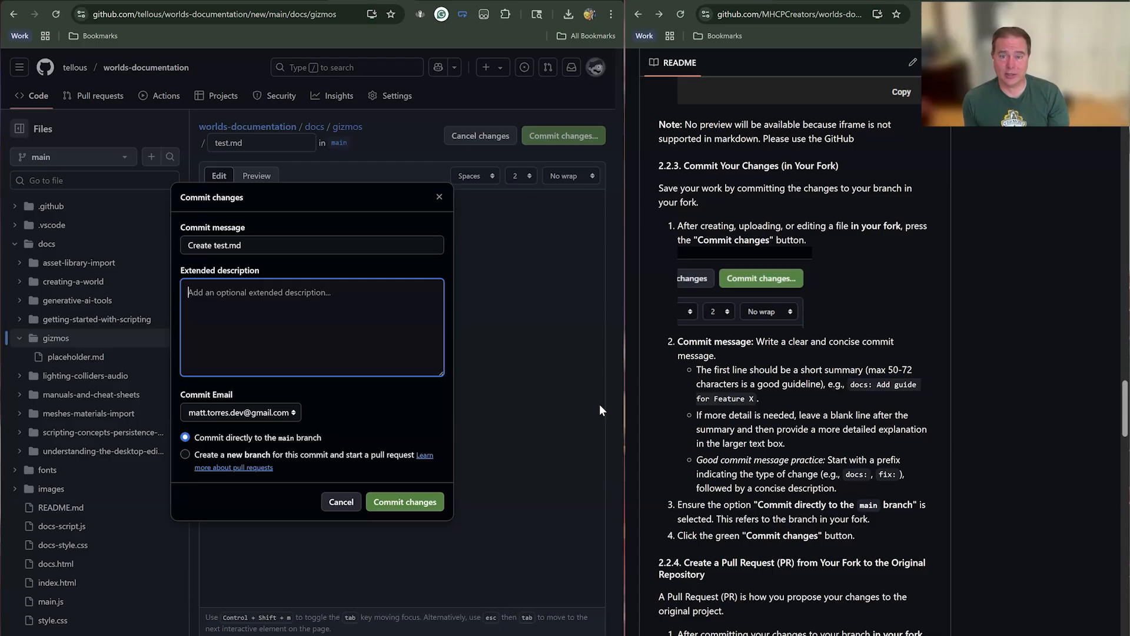
{"action": "left_click", "coordinate": [319, 243]}
{"action": "key", "text": "Home"}
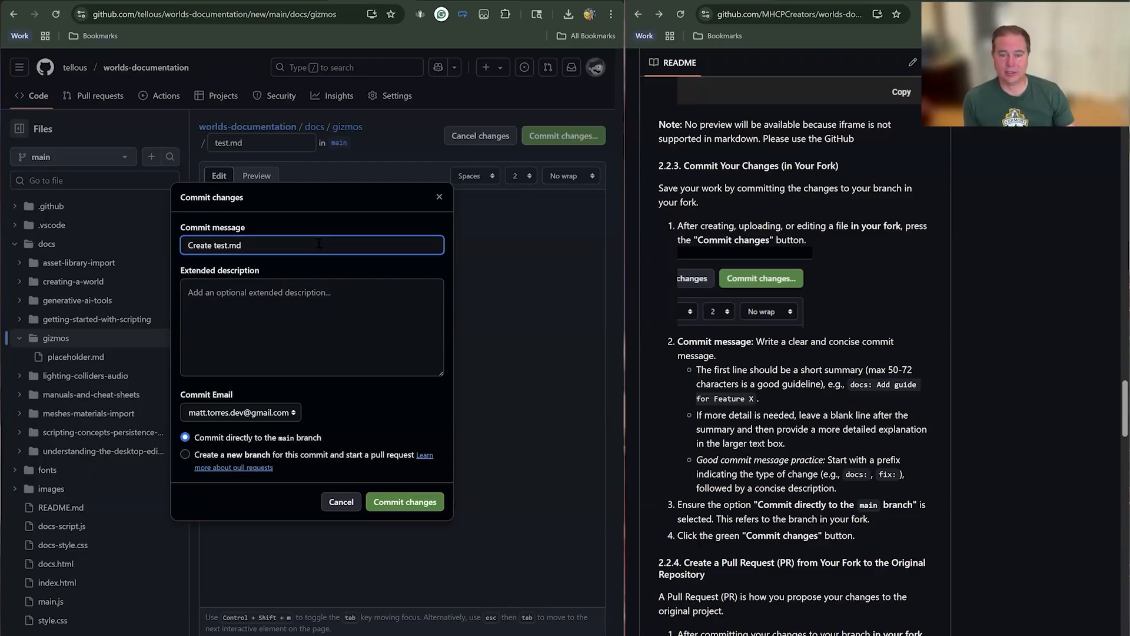
{"action": "type", "text": "docs:"}
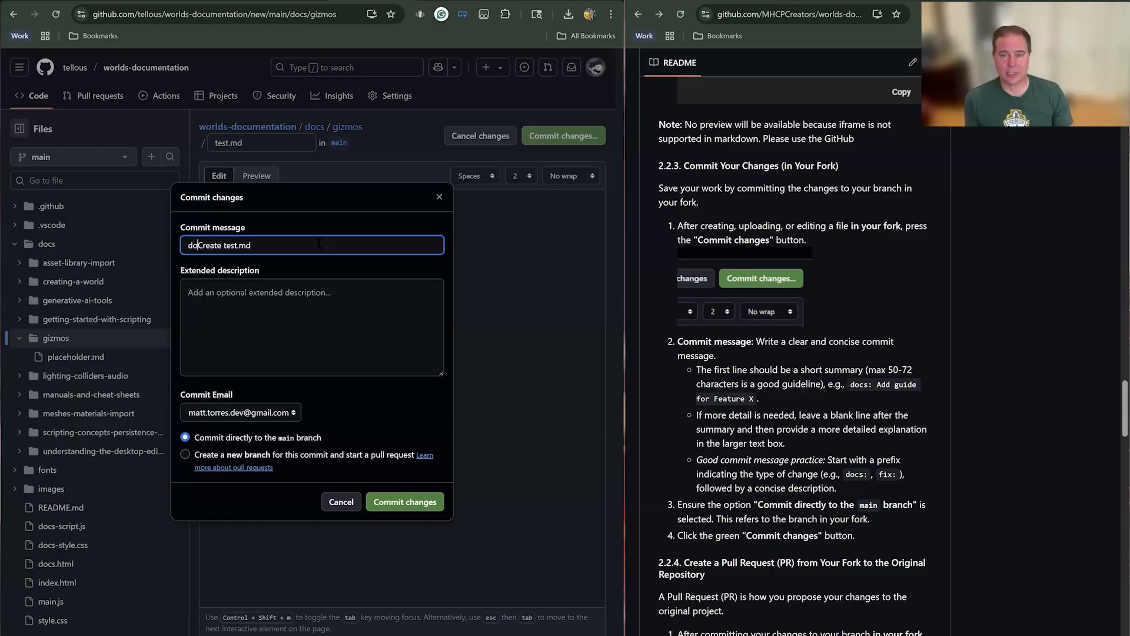
{"action": "key", "text": "ctrl+shift+Right"}
{"action": "key", "text": "ctrl+shift+Right"}
{"action": "key", "text": "ctrl+shift+Right"}
{"action": "key", "text": "ctrl+shift+Right"}
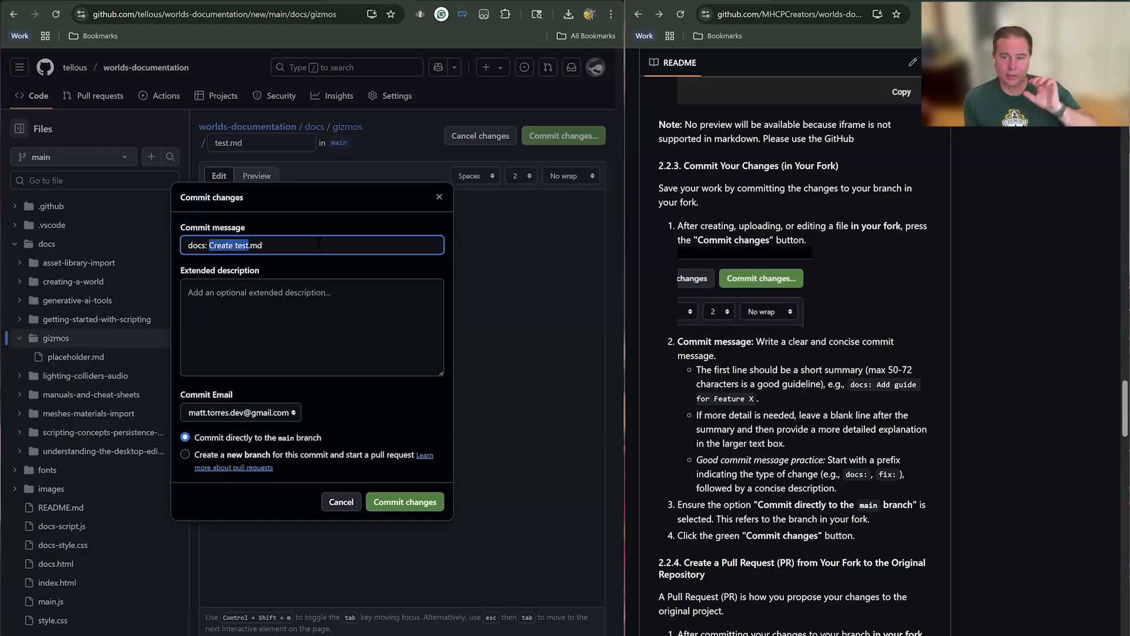
{"action": "type", "text": "Add"}
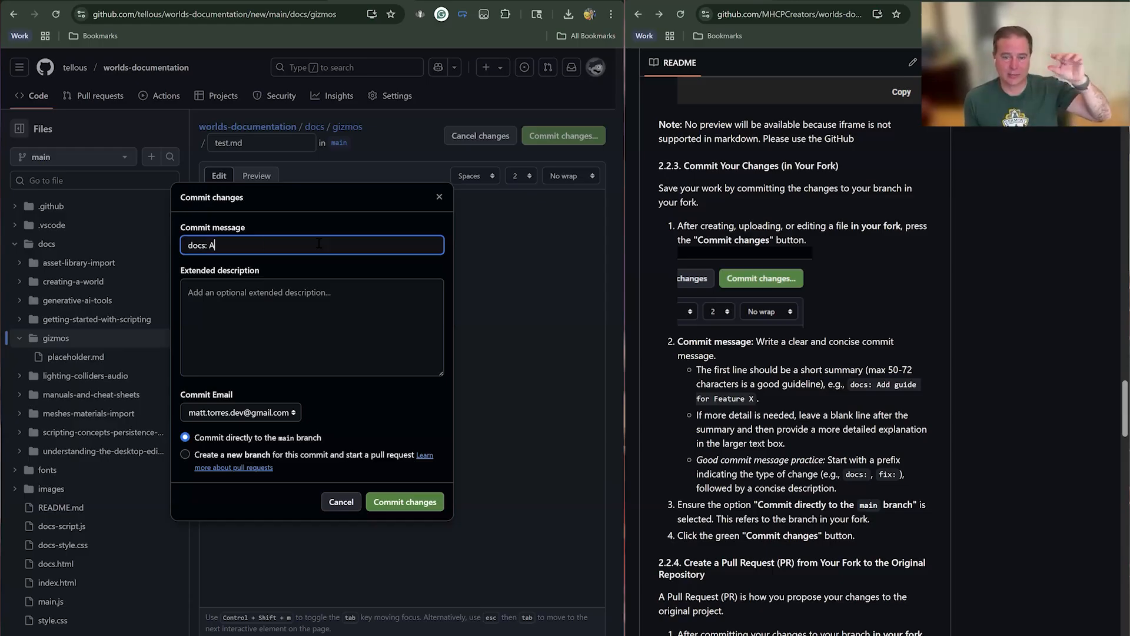
{"action": "key", "text": "ctrl+z"}
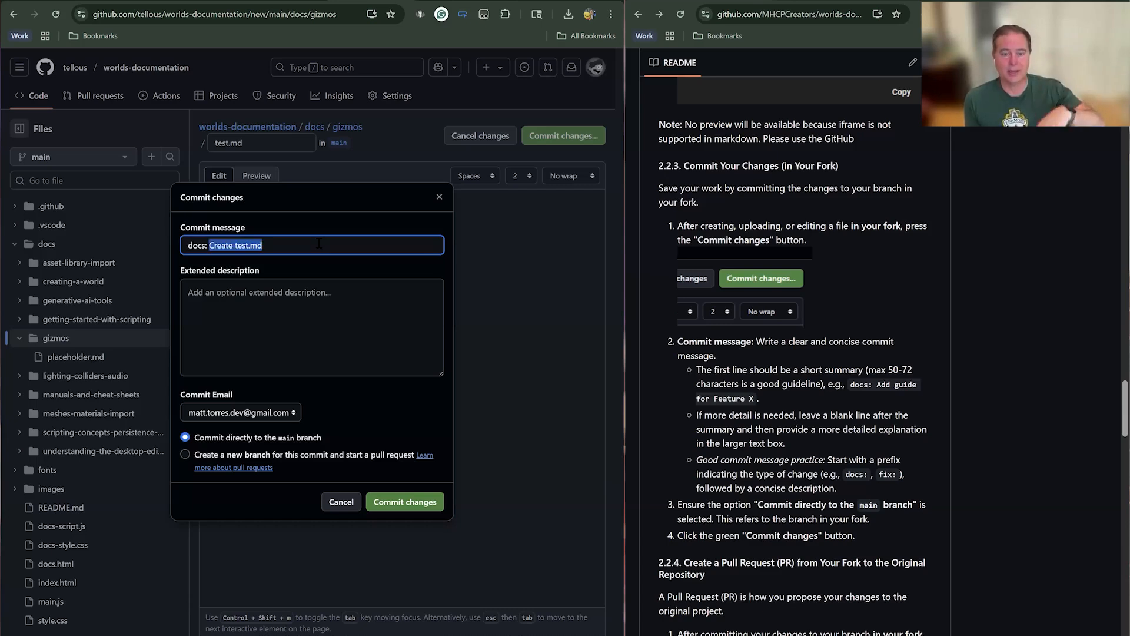
{"action": "key", "text": "Right"}
{"action": "type", "text": "and added"}
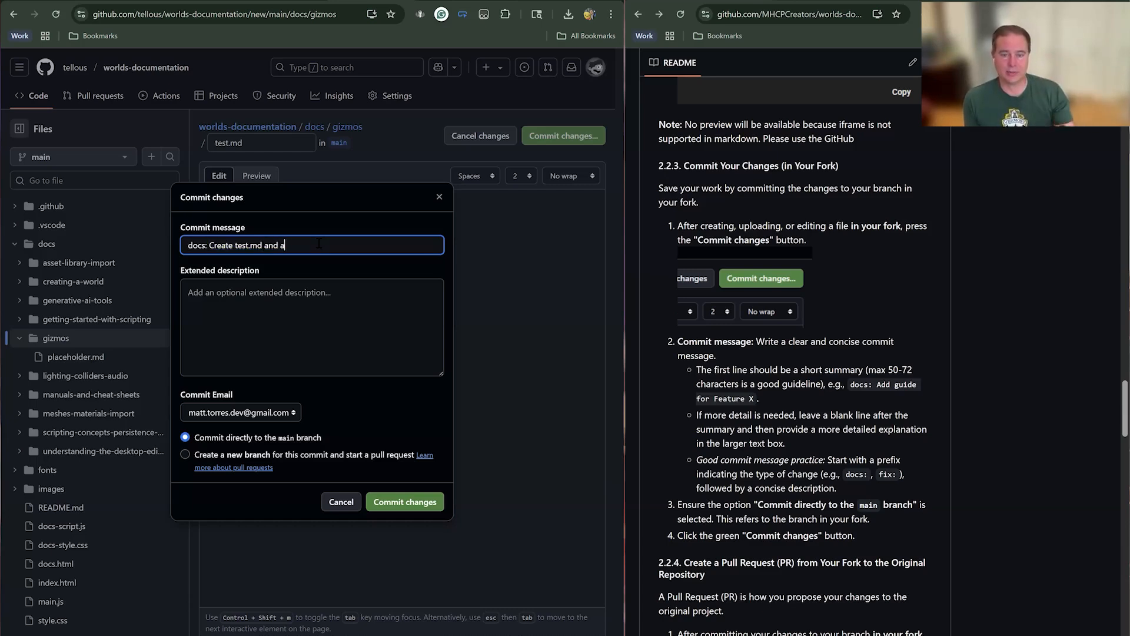
{"action": "key", "text": "BackSpace"}
{"action": "key", "text": "BackSpace"}
{"action": "key", "text": "BackSpace"}
{"action": "key", "text": "BackSpace"}
{"action": "key", "text": "BackSpace"}
{"action": "key", "text": "BackSpace"}
{"action": "key", "text": "BackSpace"}
{"action": "key", "text": "BackSpace"}
{"action": "key", "text": "BackSpace"}
{"action": "key", "text": "BackSpace"}
{"action": "key", "text": "BackSpace"}
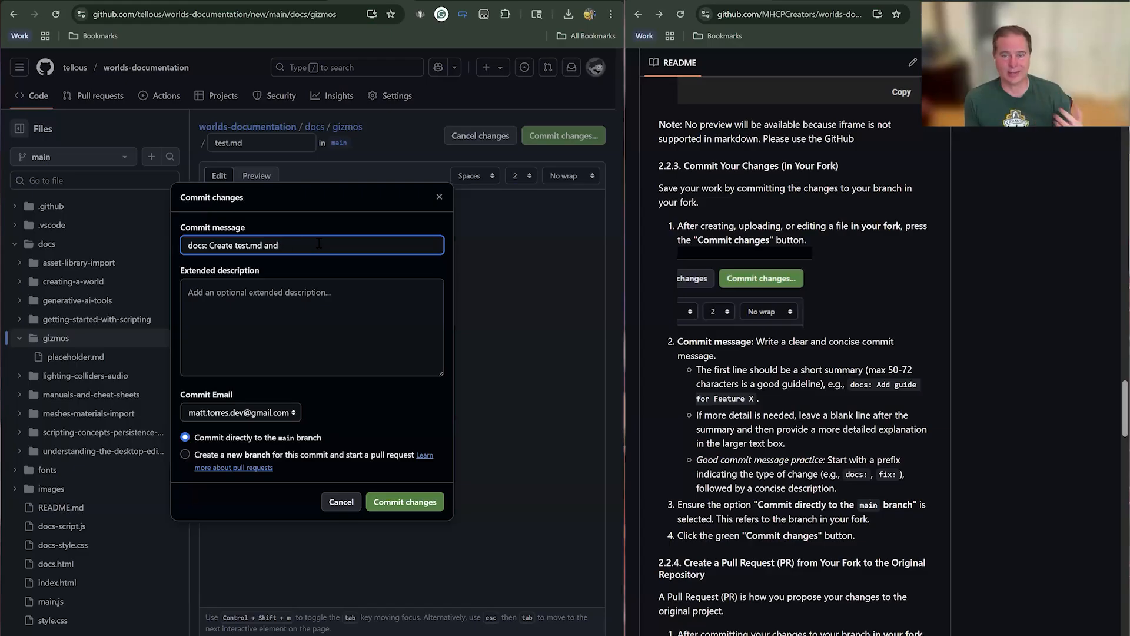
Step: Add the description 'Added placeholder text for the workshop session' and commit directly to main
{"action": "left_click", "coordinate": [329, 297]}
{"action": "type", "text": "Added placehol"}
{"action": "type", "text": "dre"}
{"action": "key", "text": "BackSpace"}
{"action": "key", "text": "BackSpace"}
{"action": "key", "text": "BackSpace"}
{"action": "type", "text": "er"}
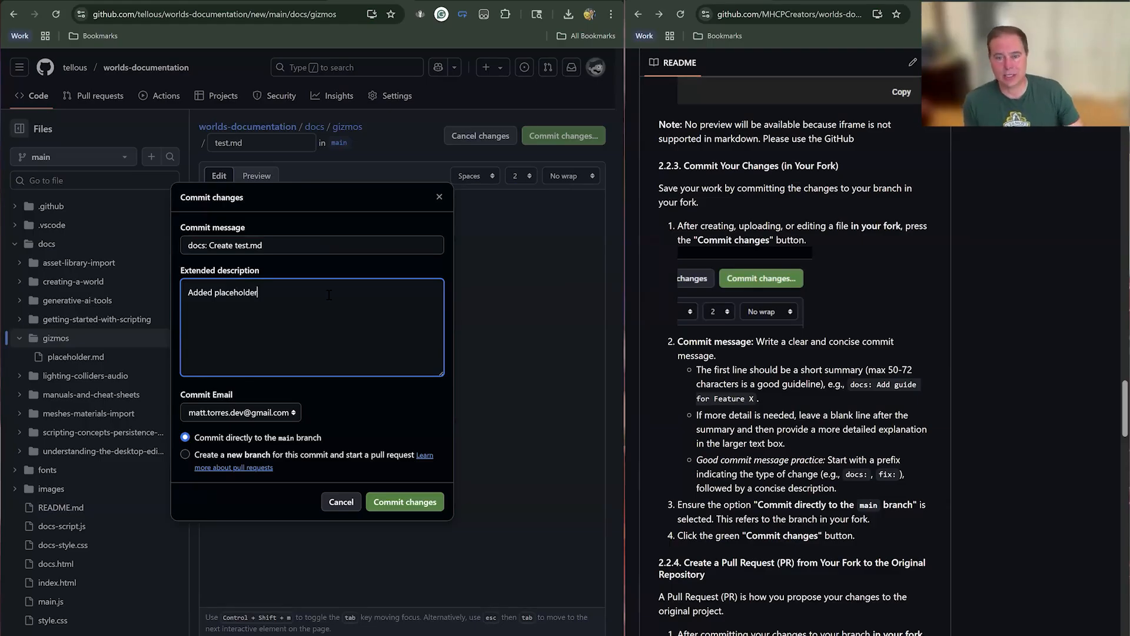
{"action": "type", "text": " text for the workshop session"}
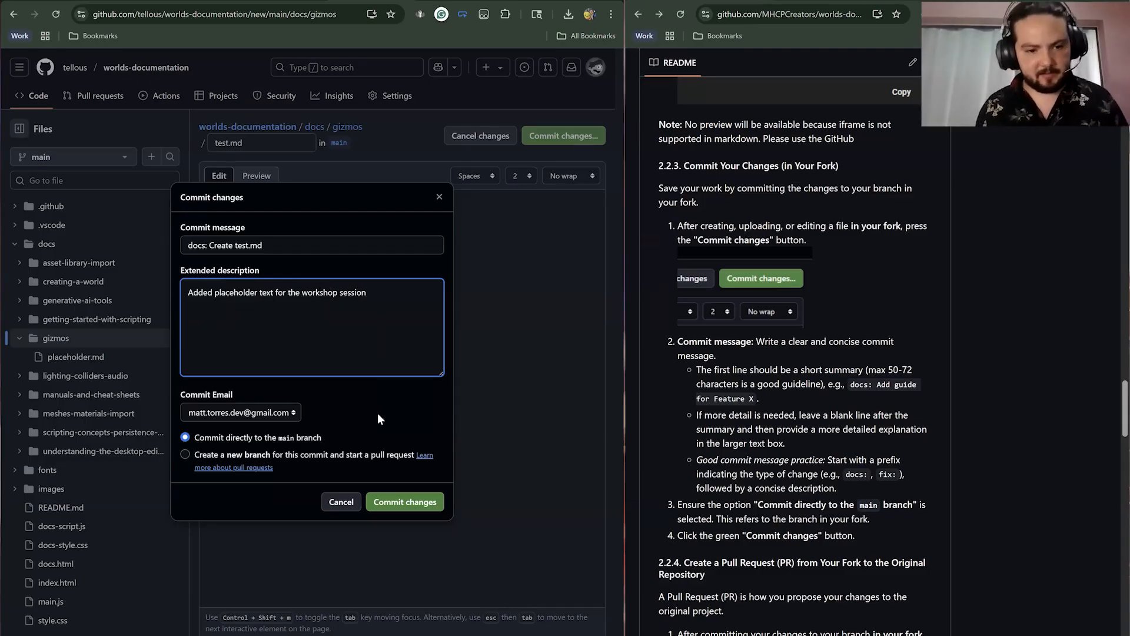
{"action": "scroll", "coordinate": [746, 458], "scroll_direction": "down", "scroll_amount": 1}
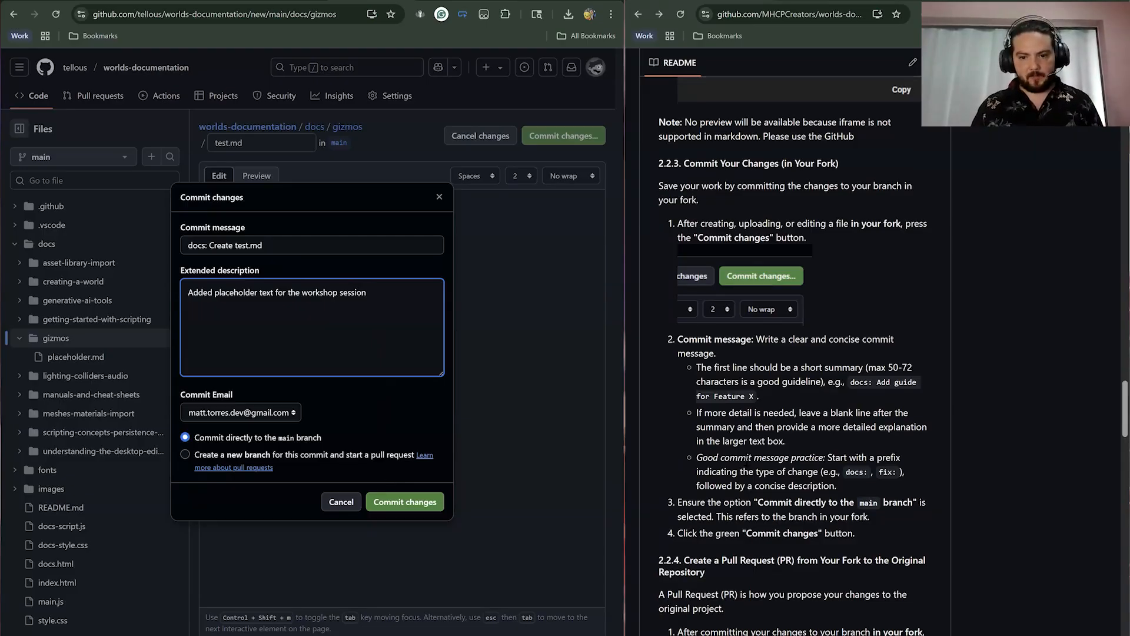
{"action": "scroll", "coordinate": [747, 458], "scroll_direction": "down", "scroll_amount": 1}
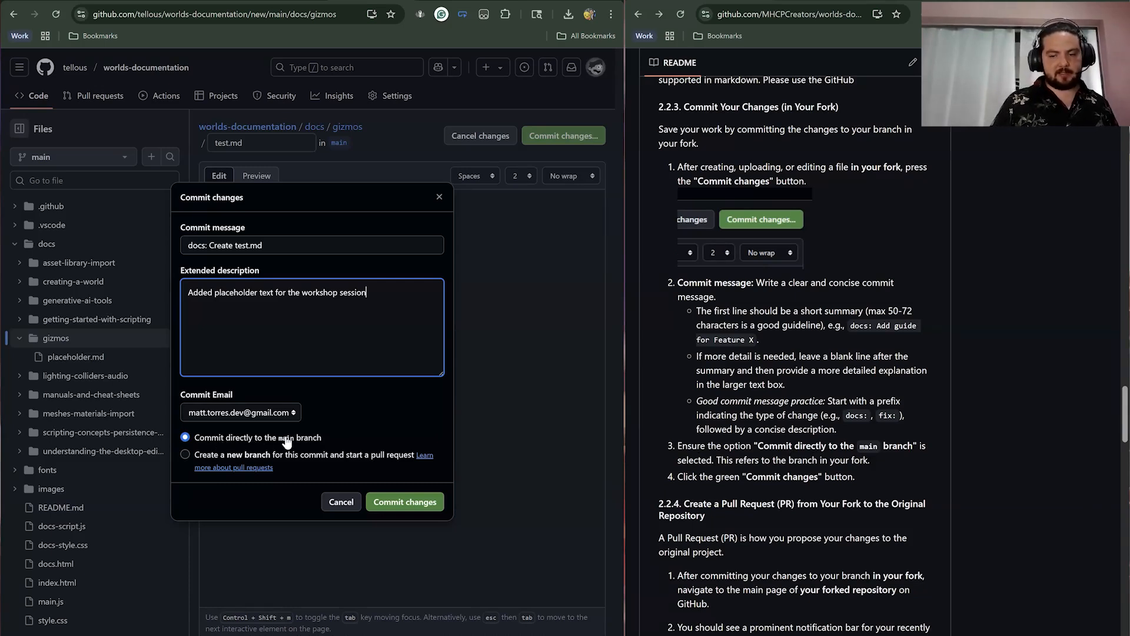
{"action": "left_click", "coordinate": [391, 505]}
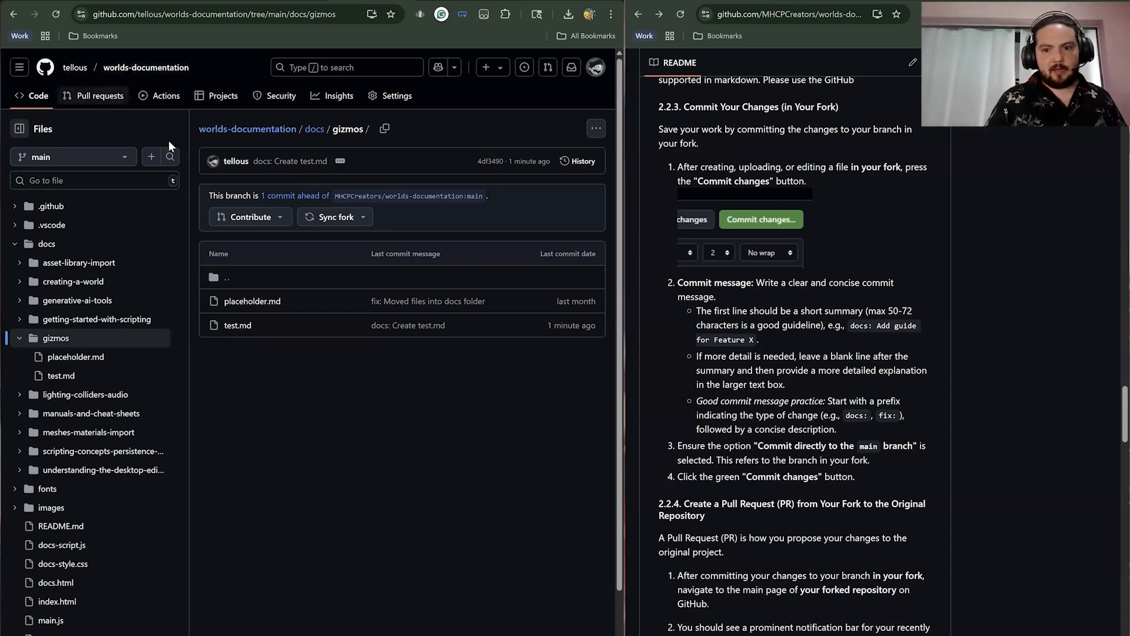
Step: Scroll the docs/gizmos folder to confirm test.md and the 1-commit-ahead notice
{"action": "scroll", "coordinate": [724, 351], "scroll_direction": "down", "scroll_amount": 4}
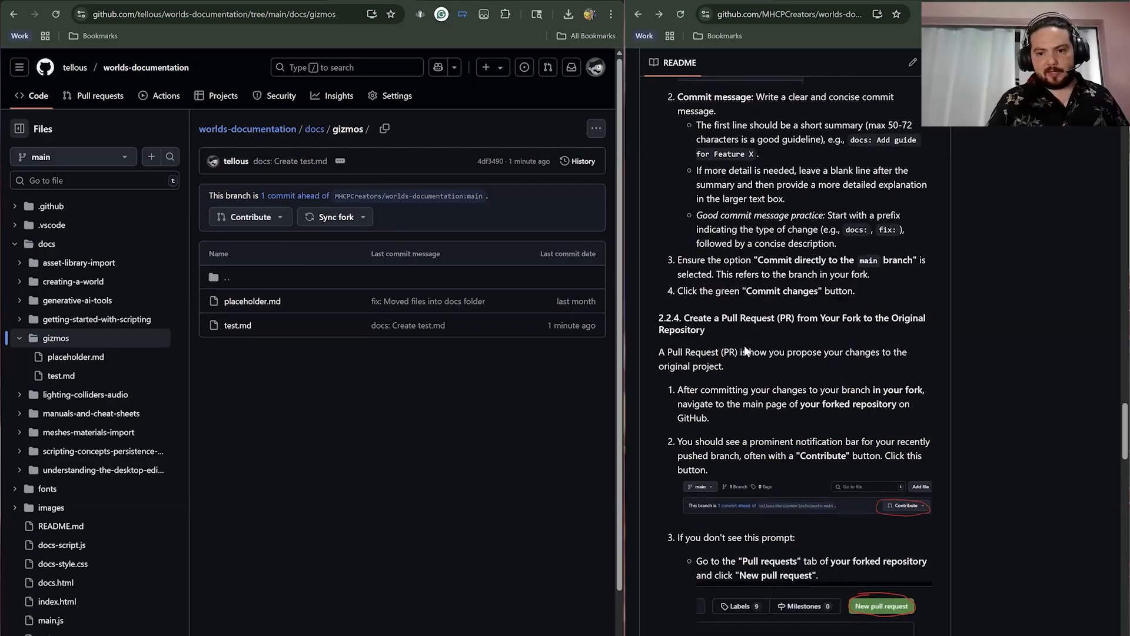
{"action": "scroll", "coordinate": [821, 341], "scroll_direction": "down", "scroll_amount": 1}
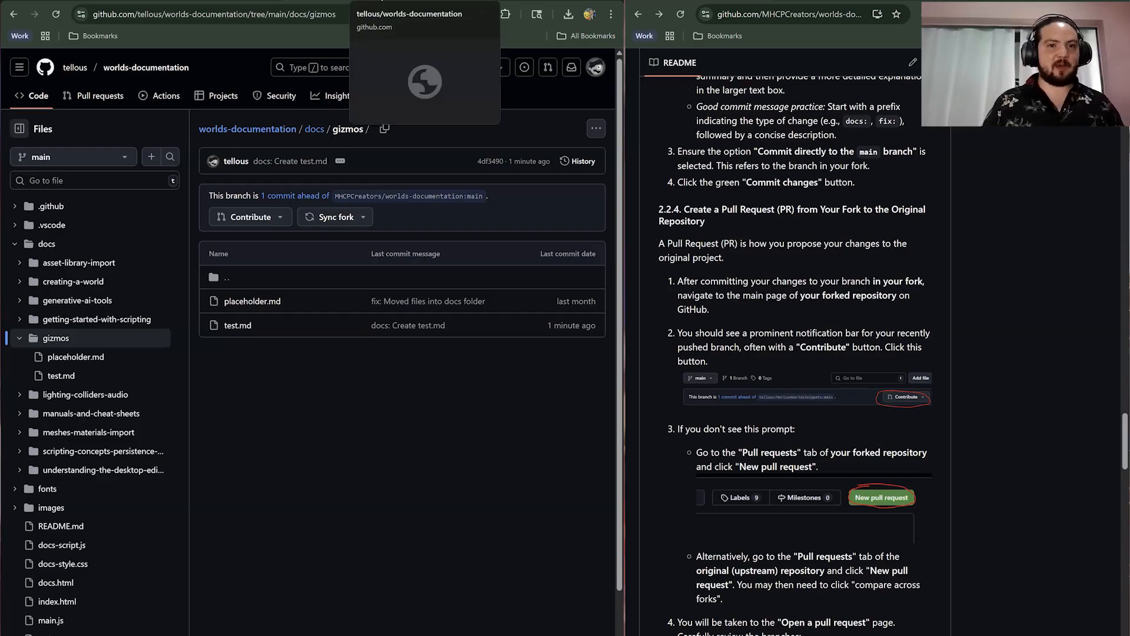
Step: Use the fork's Contribute menu to open a pull request into MHCPCreators/worlds-documentation main
{"action": "left_click", "coordinate": [381, 2]}
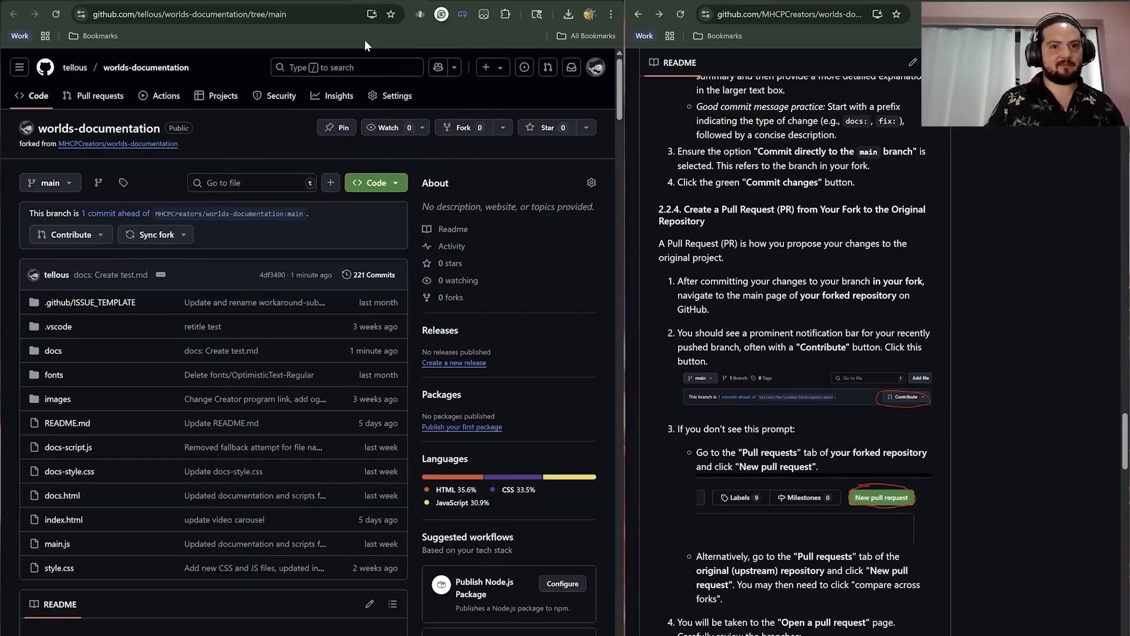
{"action": "left_click", "coordinate": [289, 2]}
{"action": "left_click", "coordinate": [380, 1]}
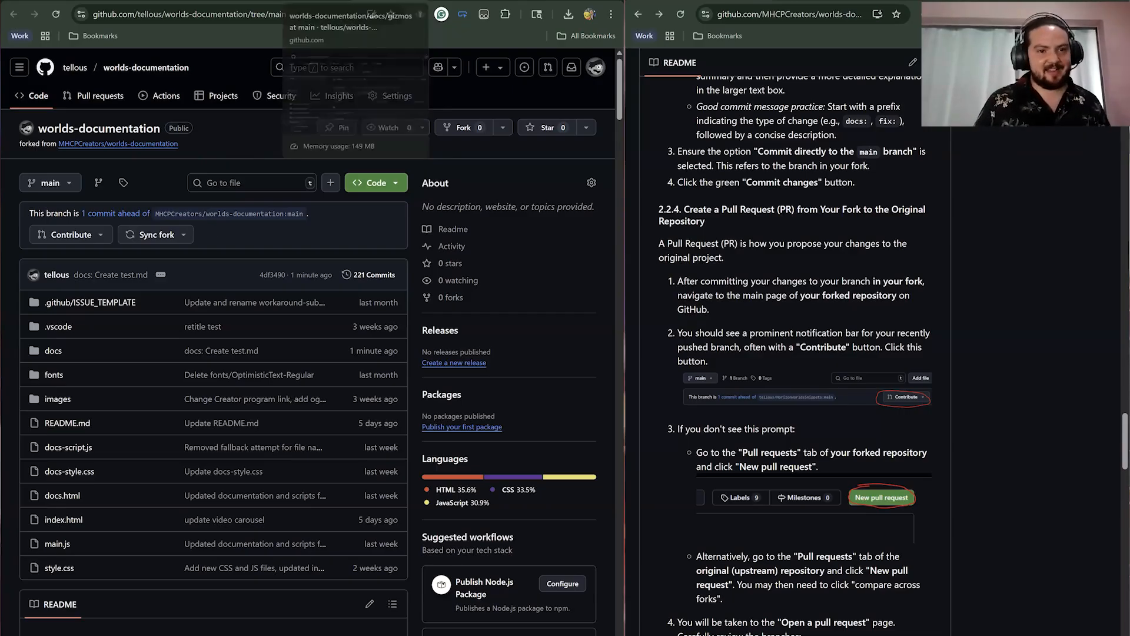
{"action": "left_click", "coordinate": [300, 2]}
{"action": "left_click", "coordinate": [251, 218]}
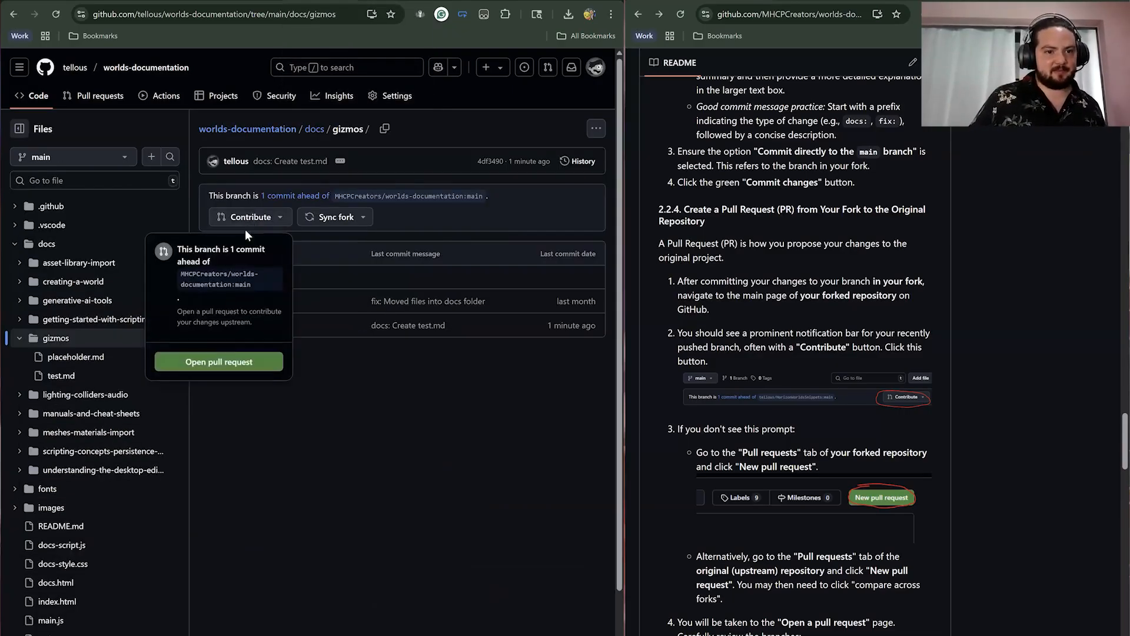
{"action": "left_click", "coordinate": [396, 2]}
{"action": "left_click", "coordinate": [86, 235]}
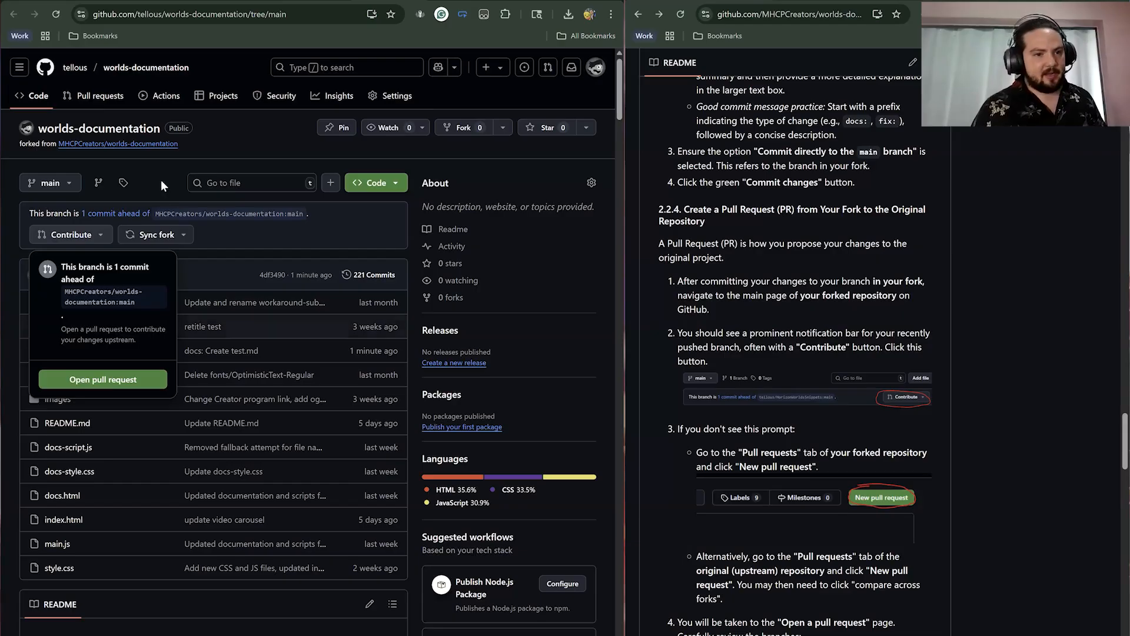
{"action": "left_click", "coordinate": [101, 97]}
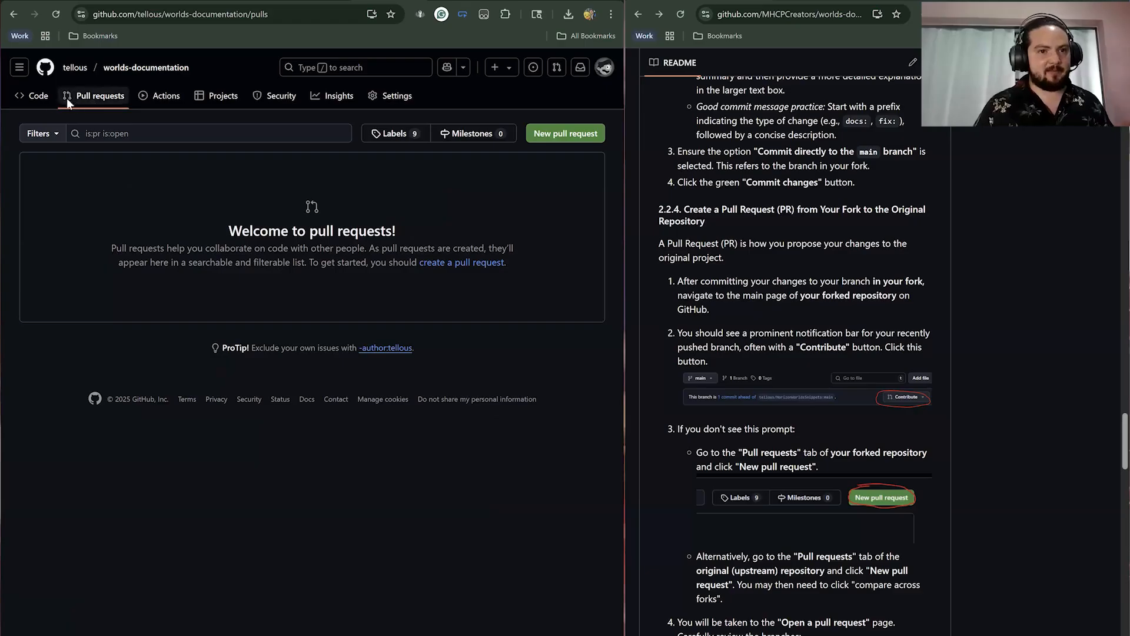
{"action": "left_click", "coordinate": [277, 1]}
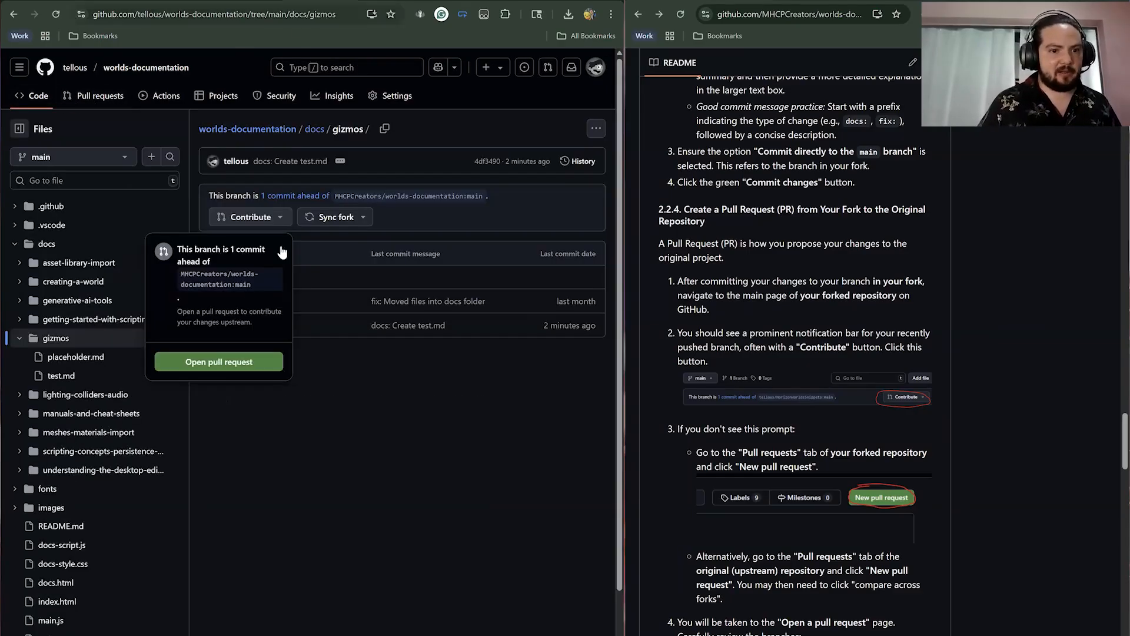
{"action": "left_click", "coordinate": [230, 363]}
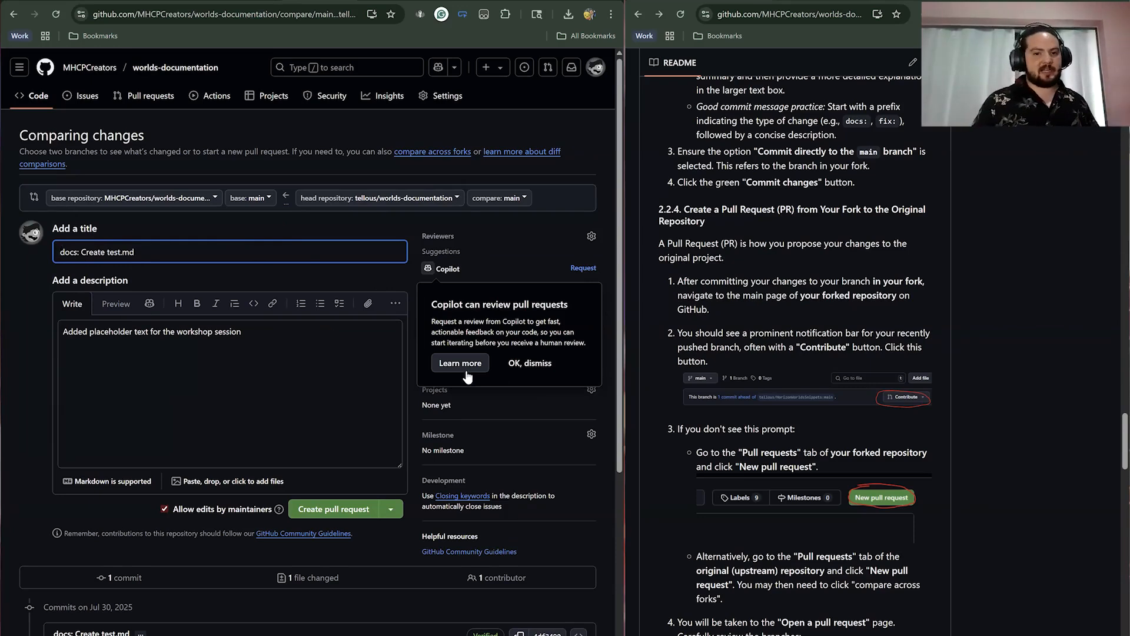
Step: Dismiss the Copilot suggestion and add a description line asking the reviewer to double check 'my Horizon shaders document'
{"action": "left_click", "coordinate": [522, 365]}
{"action": "left_click", "coordinate": [304, 383]}
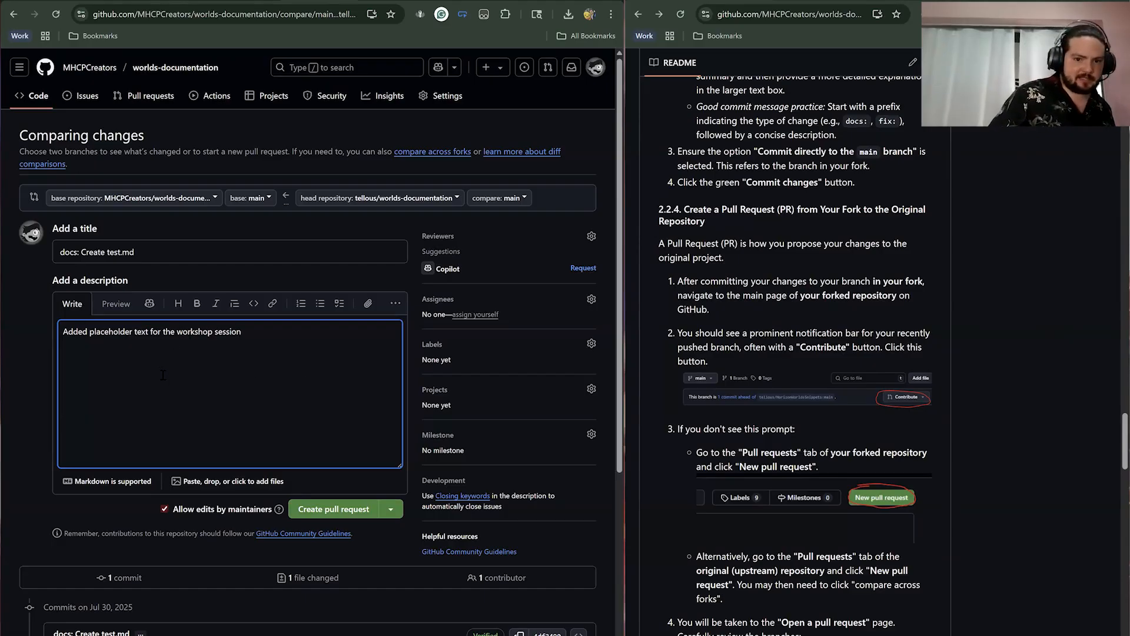
{"action": "key", "text": "Return"}
{"action": "key", "text": "Return"}
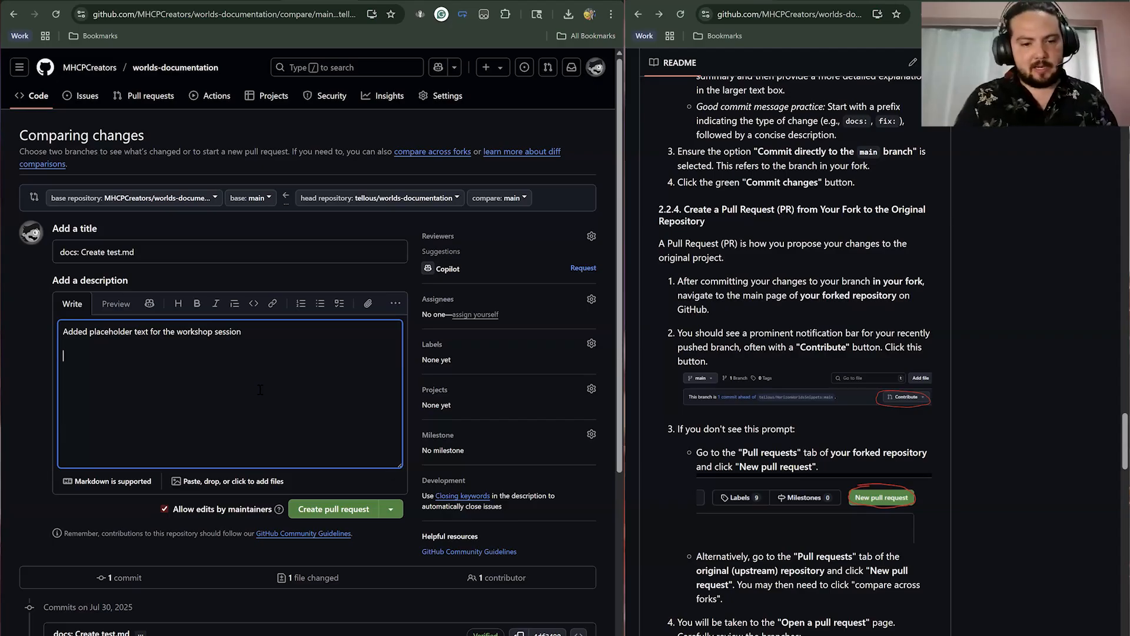
{"action": "type", "text": "Hey "}
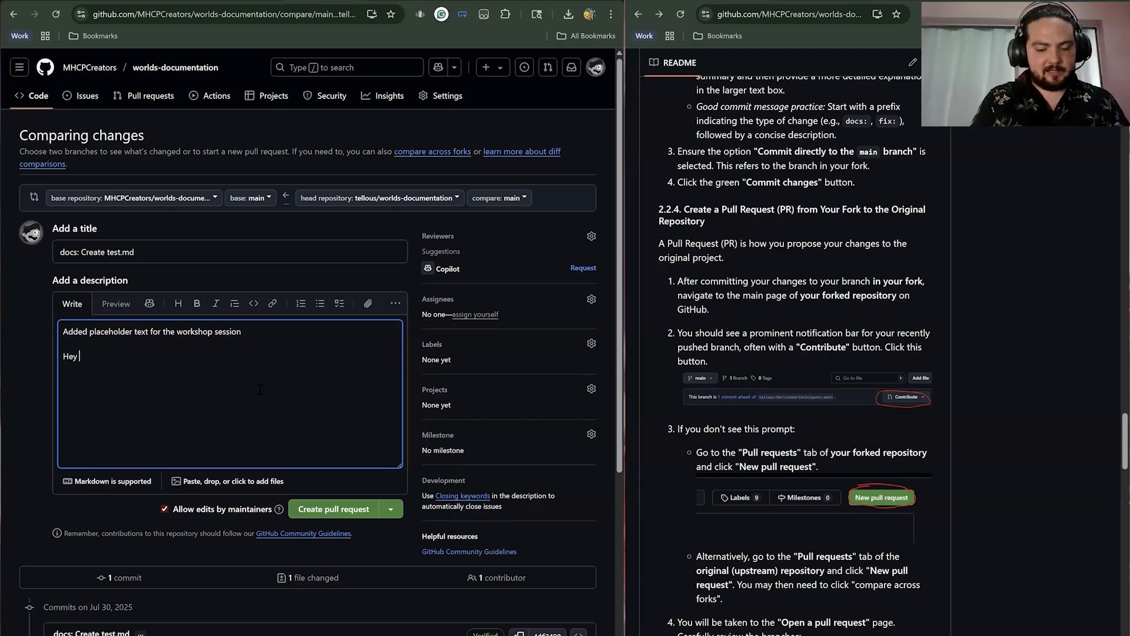
{"action": "type", "text": "SpaceGlitterU"}
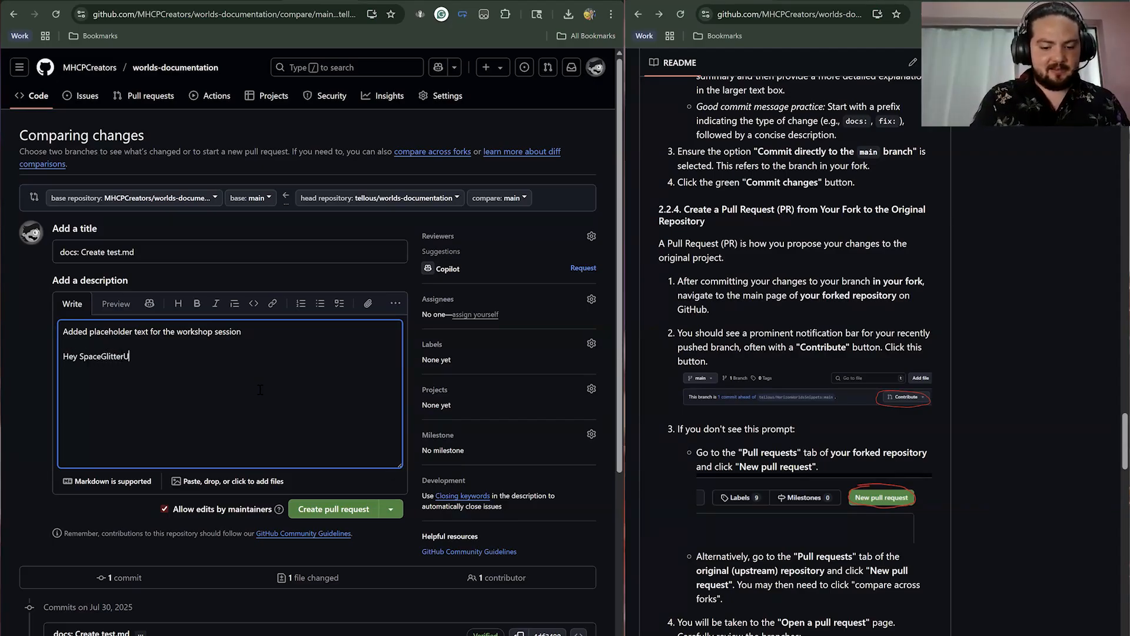
{"action": "type", "text": "nicorn , can "}
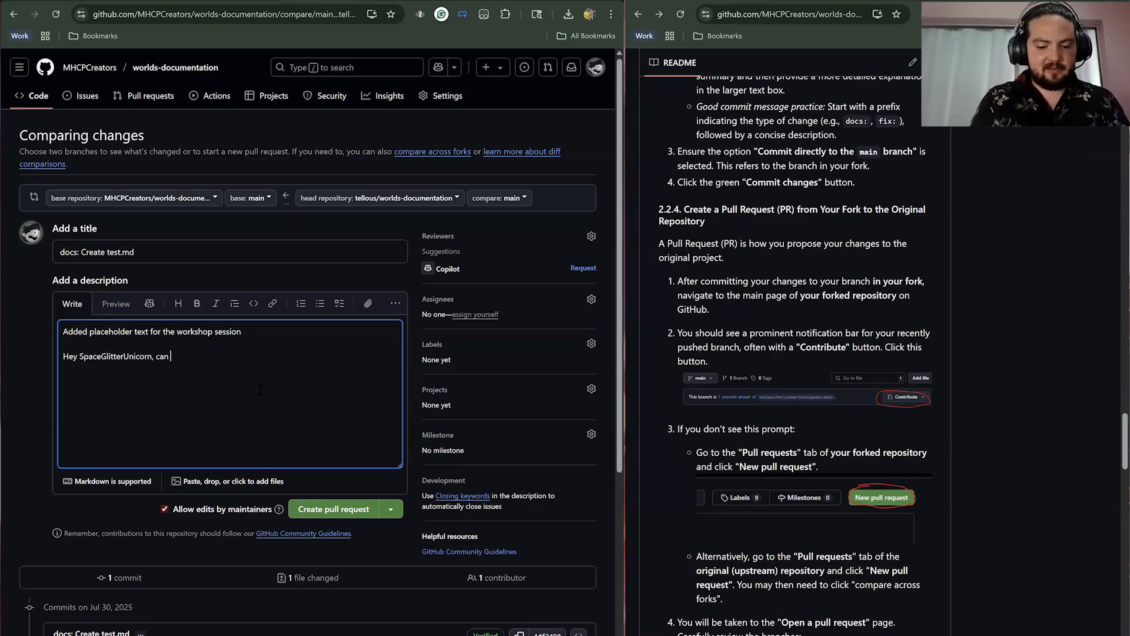
{"action": "type", "text": "you double check"}
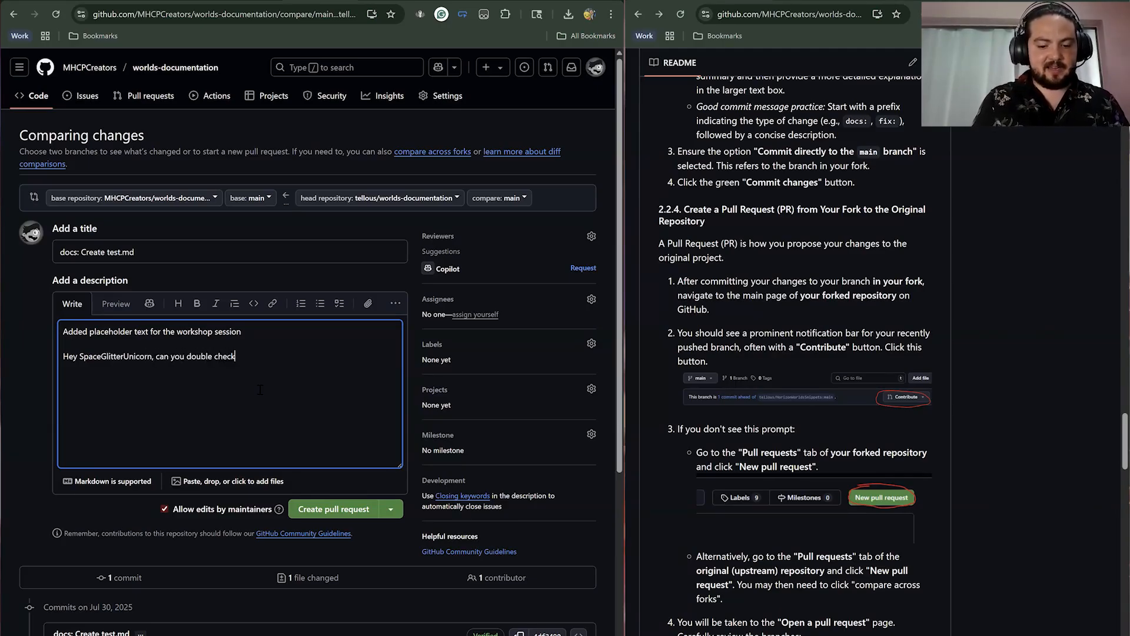
{"action": "type", "text": " my shaders"}
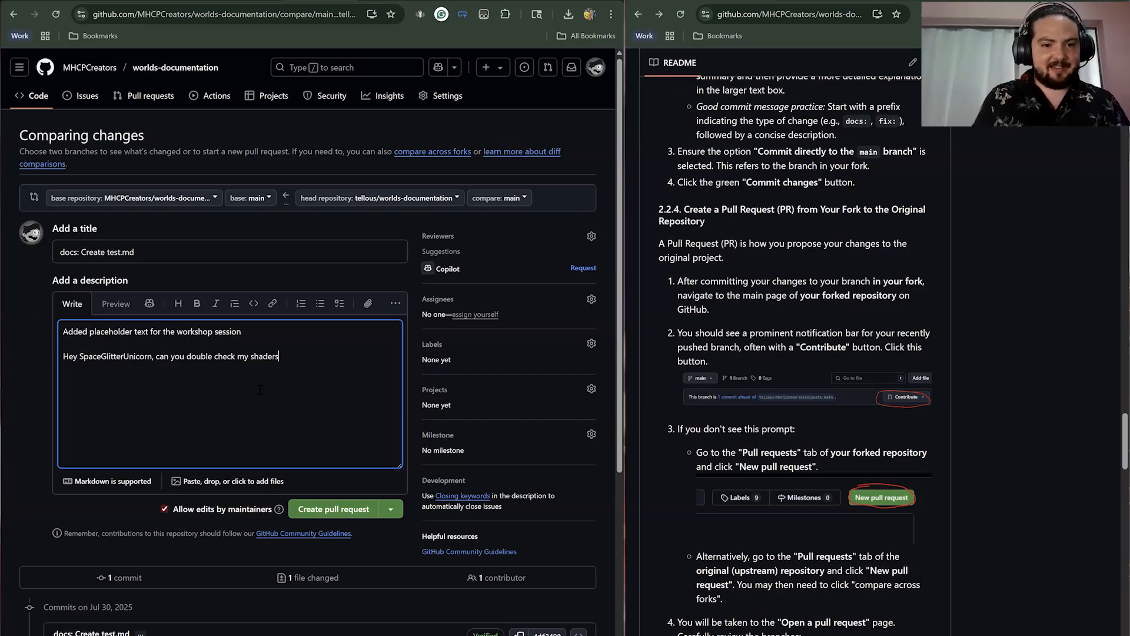
{"action": "key", "text": "ctrl+Left"}
{"action": "type", "text": "Horizon shaders"}
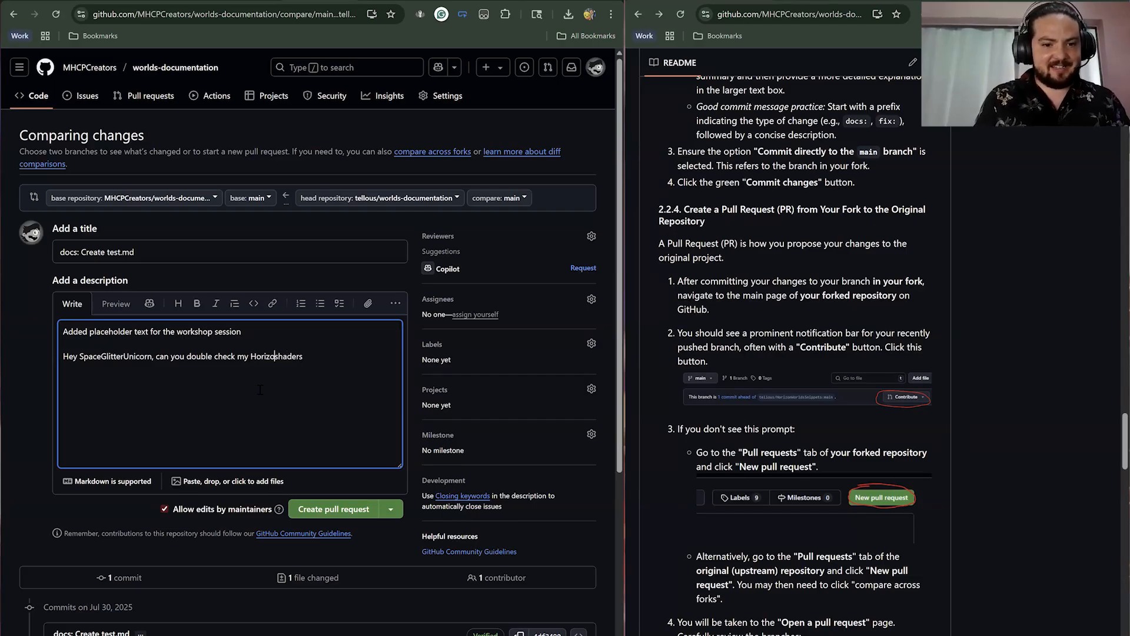
{"action": "type", "text": " document"}
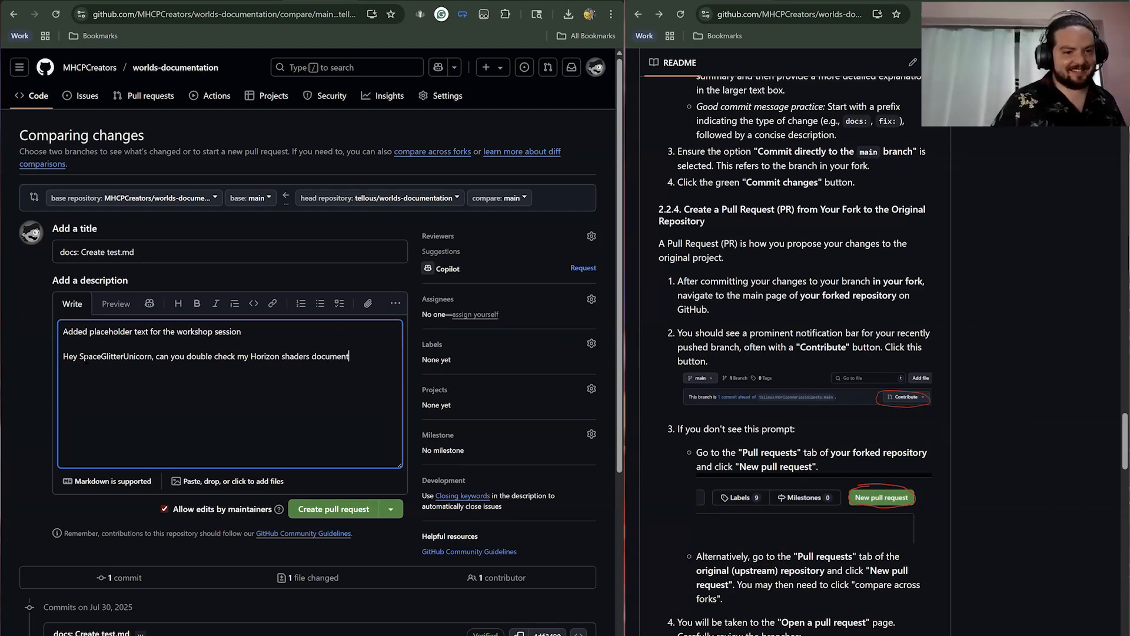
{"action": "left_click", "coordinate": [344, 334]}
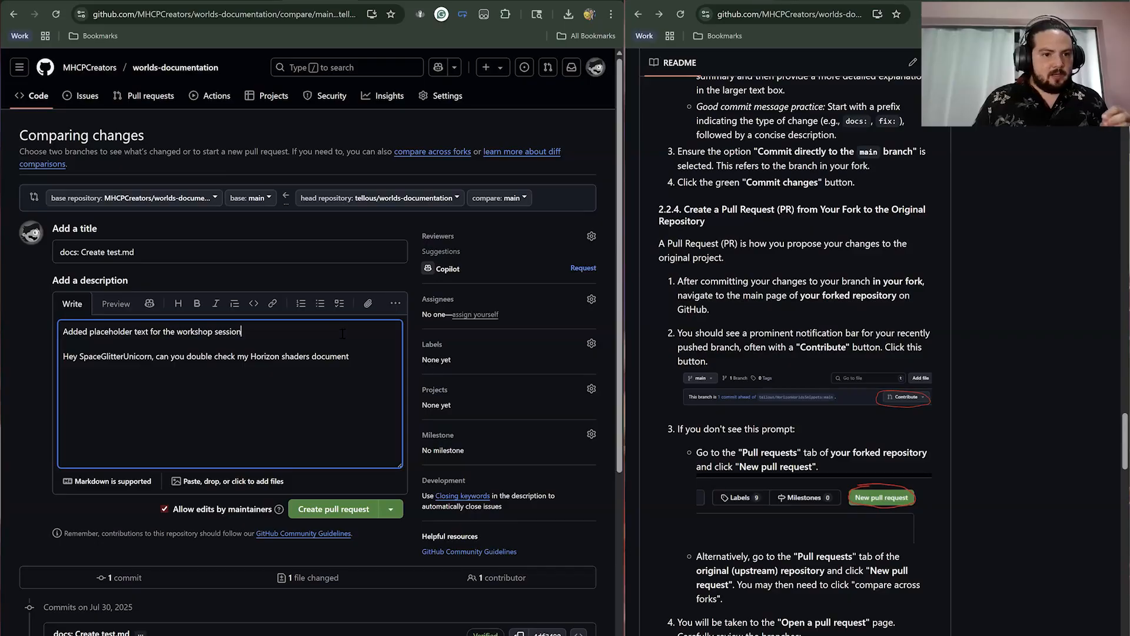
{"action": "scroll", "coordinate": [326, 362], "scroll_direction": "down", "scroll_amount": 1}
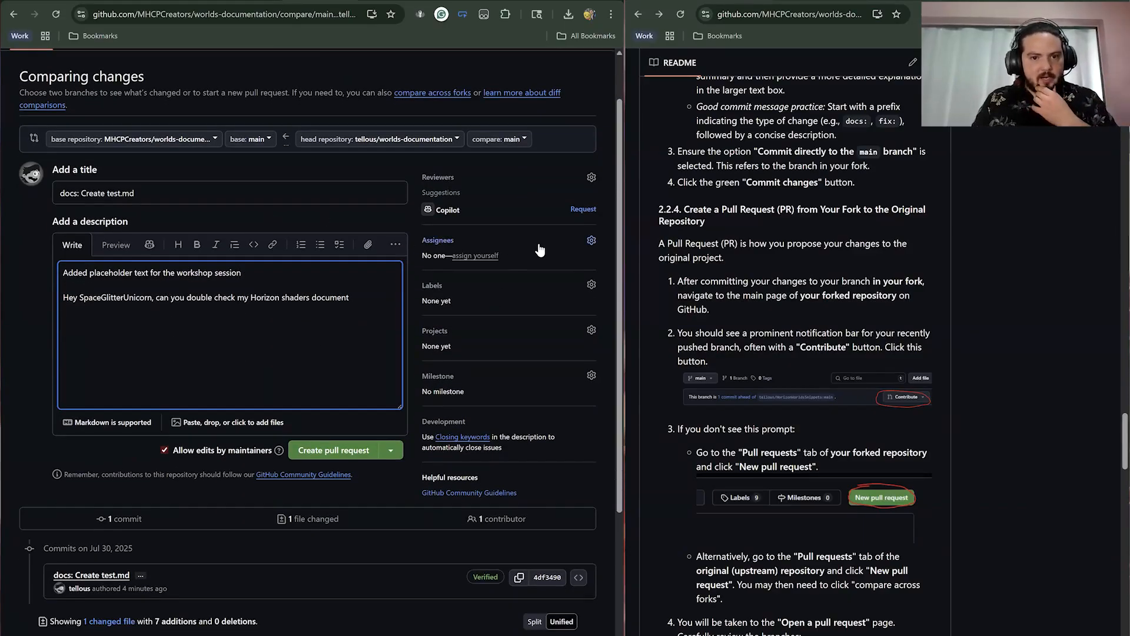
{"action": "left_click", "coordinate": [590, 241]}
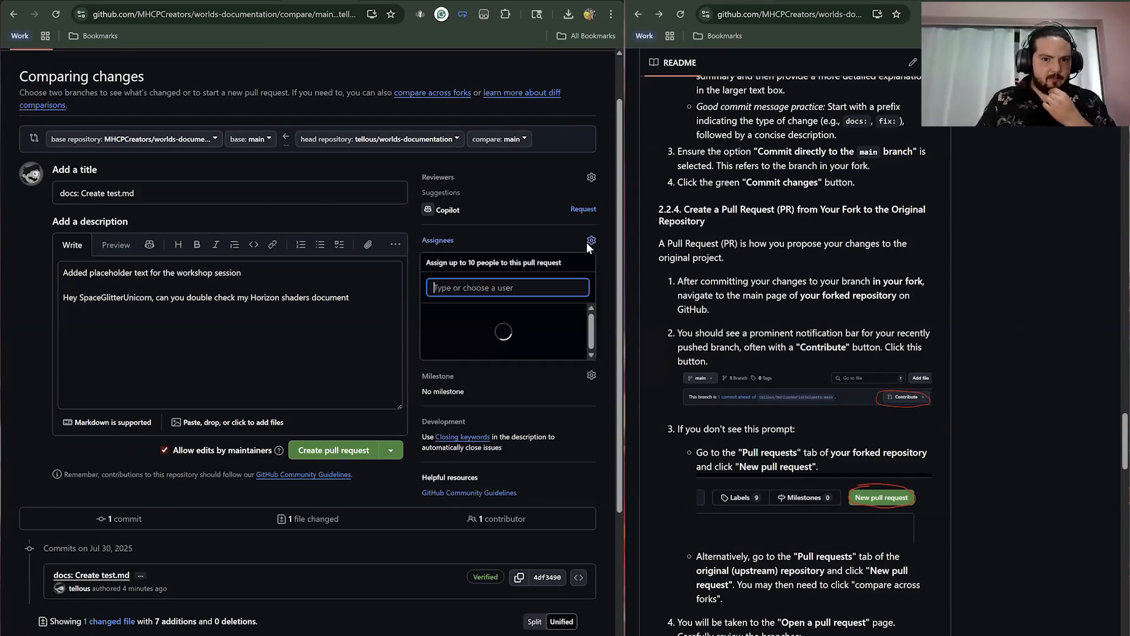
{"action": "left_click", "coordinate": [583, 242]}
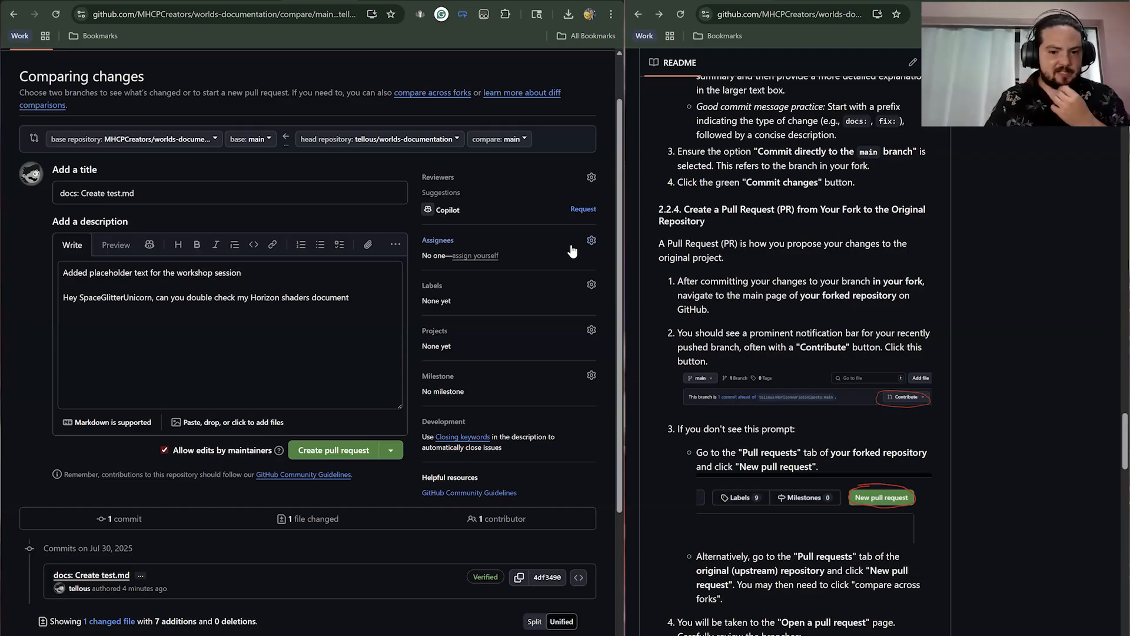
{"action": "scroll", "coordinate": [563, 247], "scroll_direction": "down", "scroll_amount": 1}
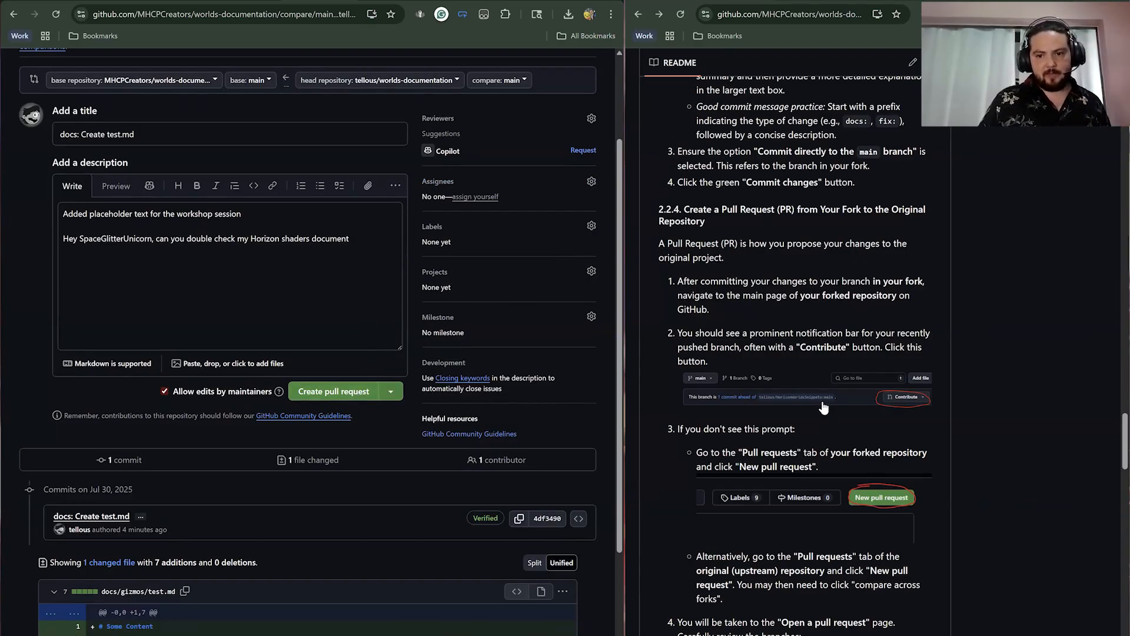
{"action": "scroll", "coordinate": [820, 402], "scroll_direction": "down", "scroll_amount": 4}
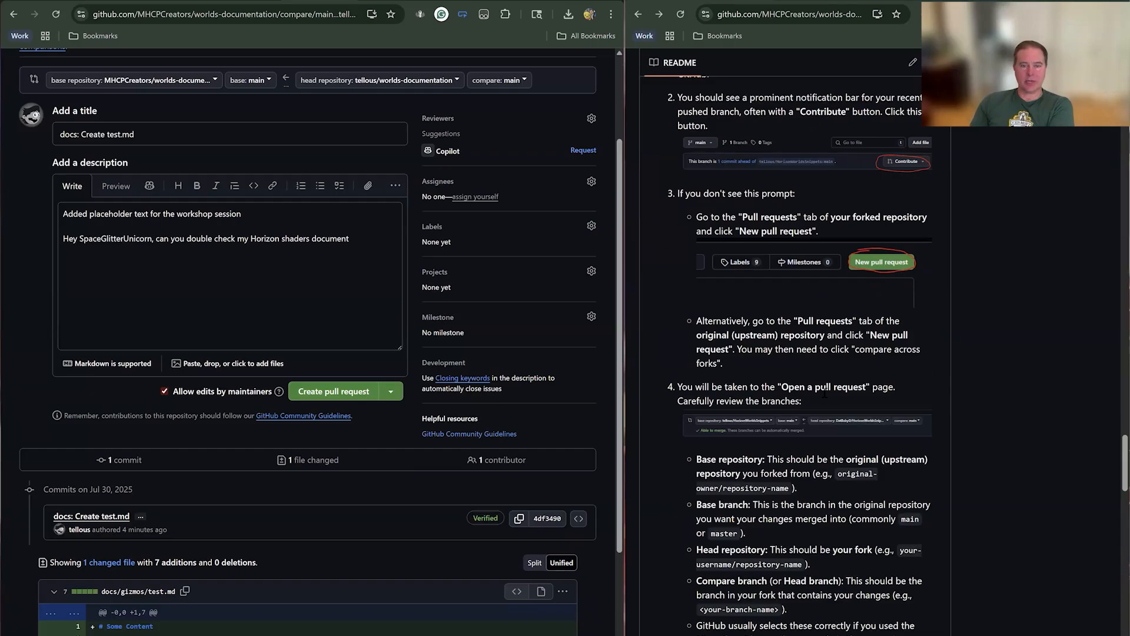
{"action": "scroll", "coordinate": [823, 398], "scroll_direction": "up", "scroll_amount": 1}
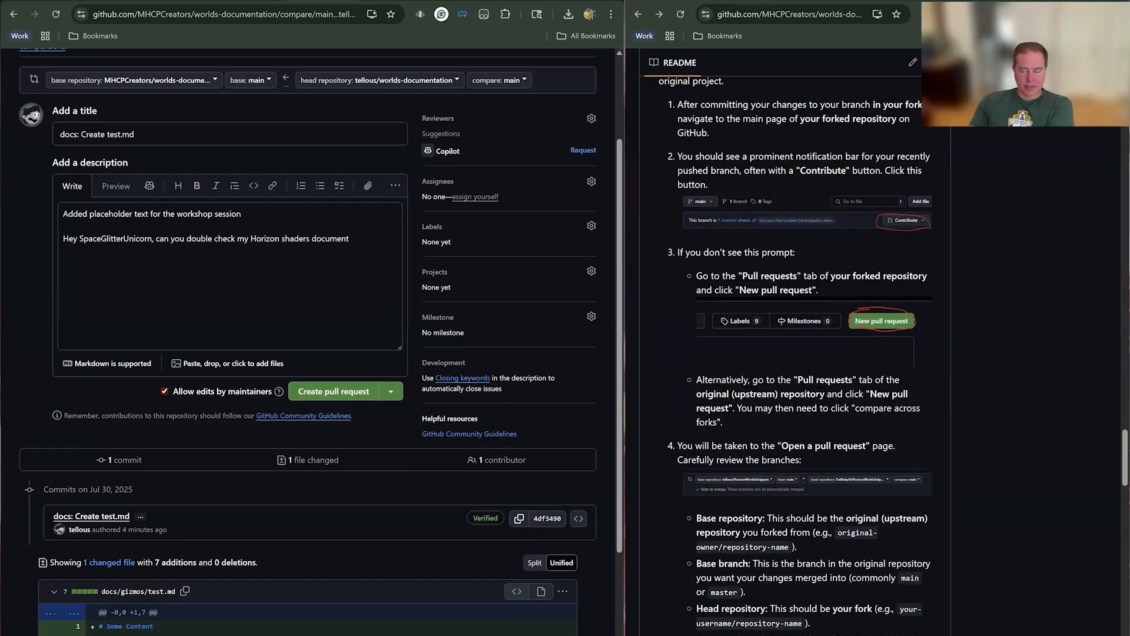
{"action": "scroll", "coordinate": [405, 190], "scroll_direction": "up", "scroll_amount": 2}
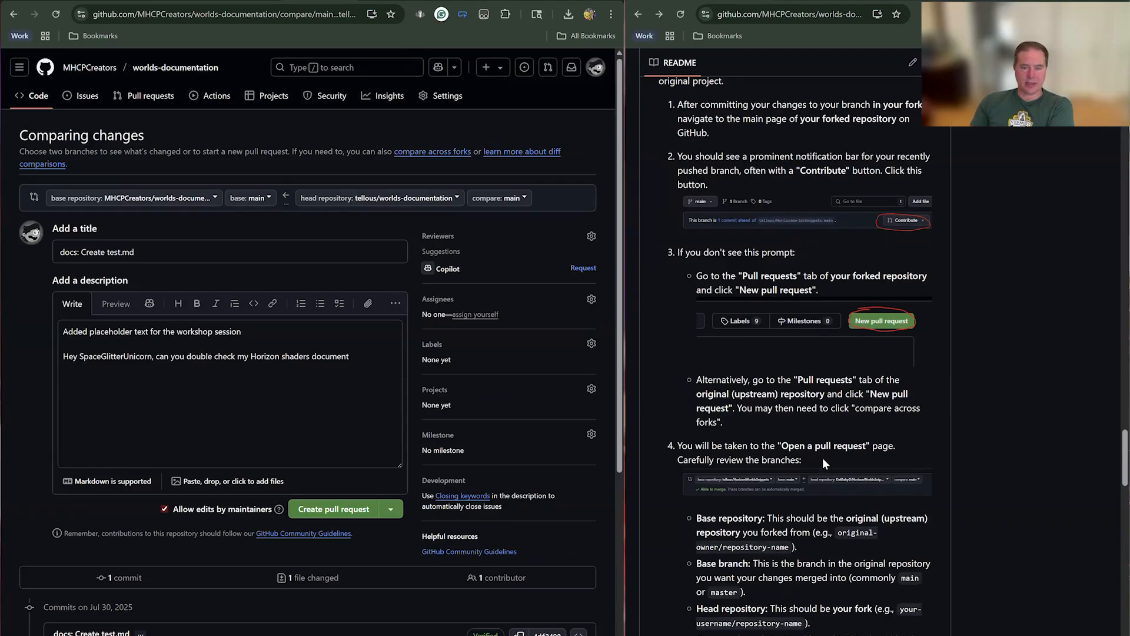
{"action": "scroll", "coordinate": [822, 457], "scroll_direction": "down", "scroll_amount": 3}
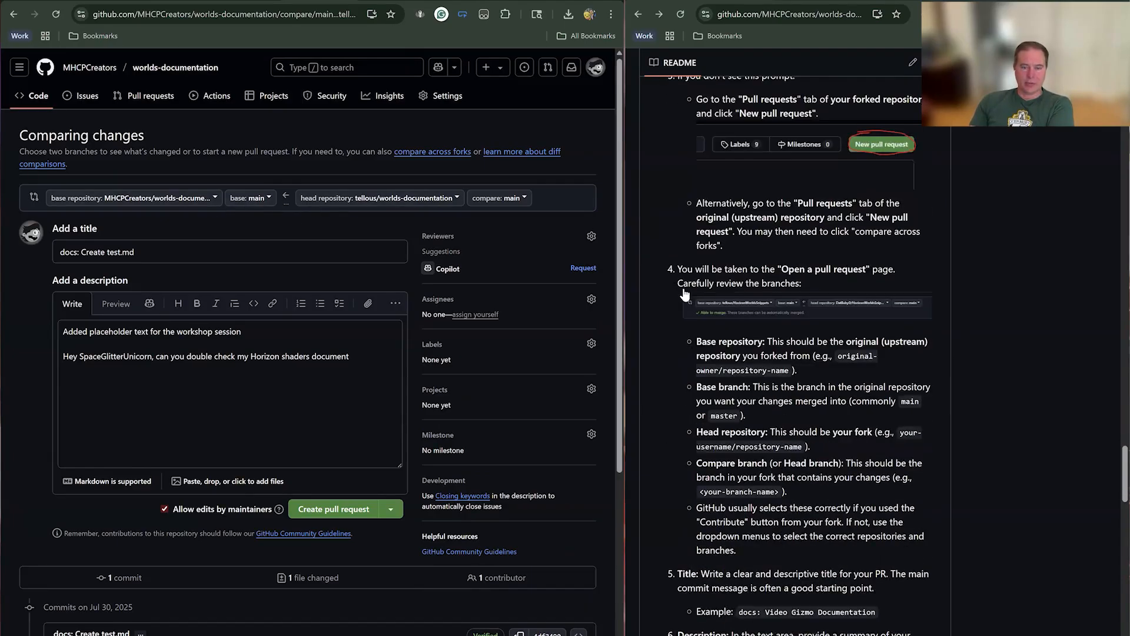
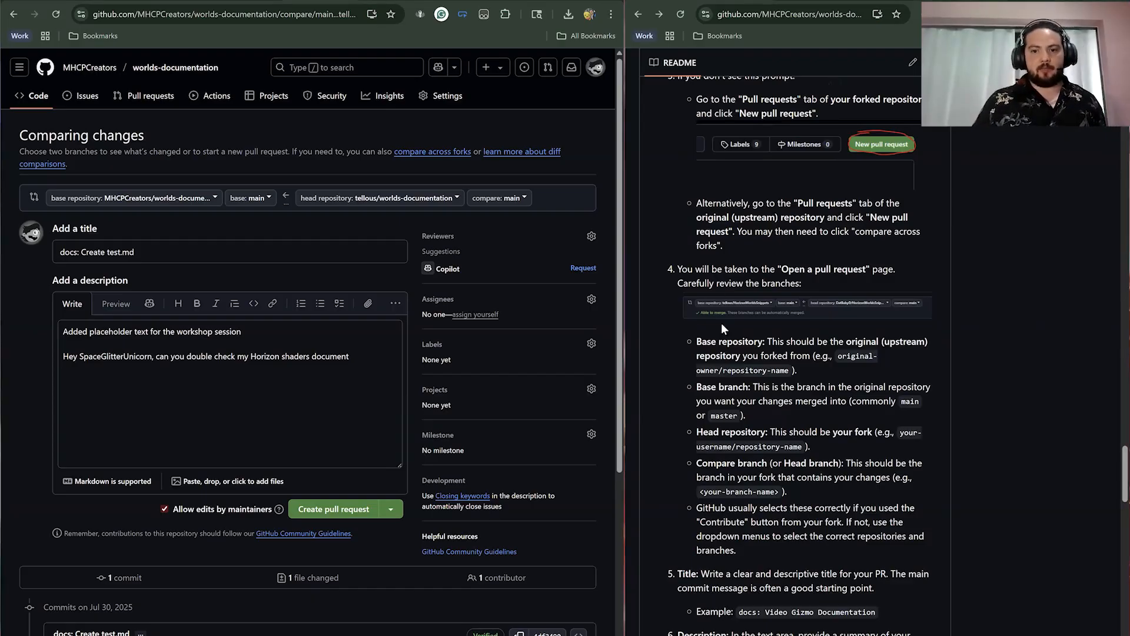
Step: Review the compare form and create the pull request 'docs: Create test.md' to upstream
{"action": "scroll", "coordinate": [722, 325], "scroll_direction": "down", "scroll_amount": 1}
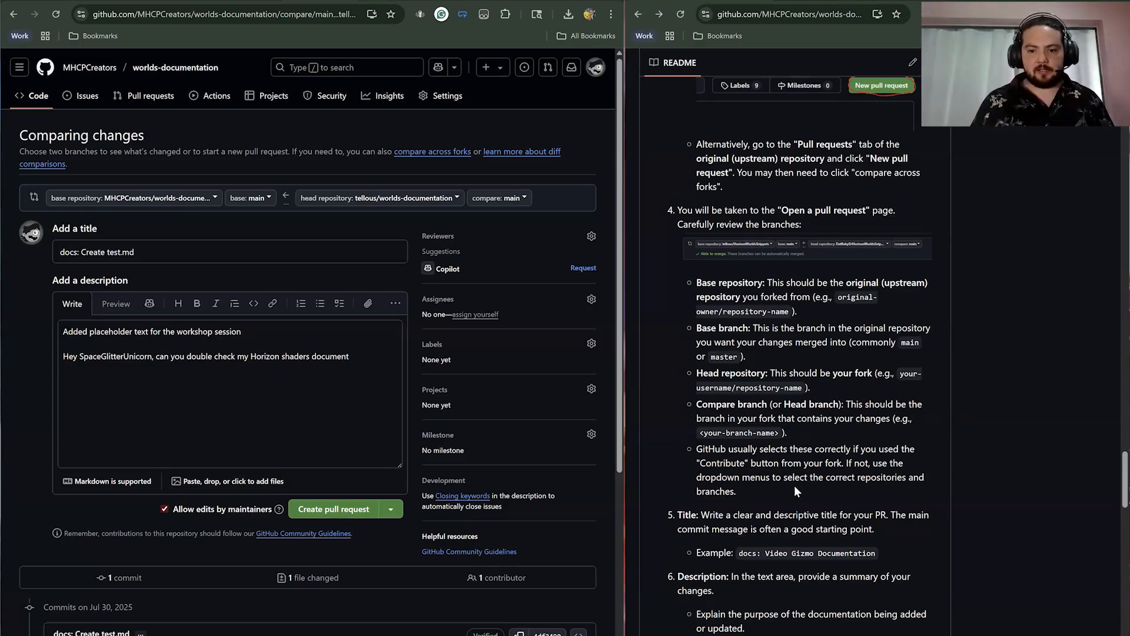
{"action": "scroll", "coordinate": [796, 484], "scroll_direction": "down", "scroll_amount": 4}
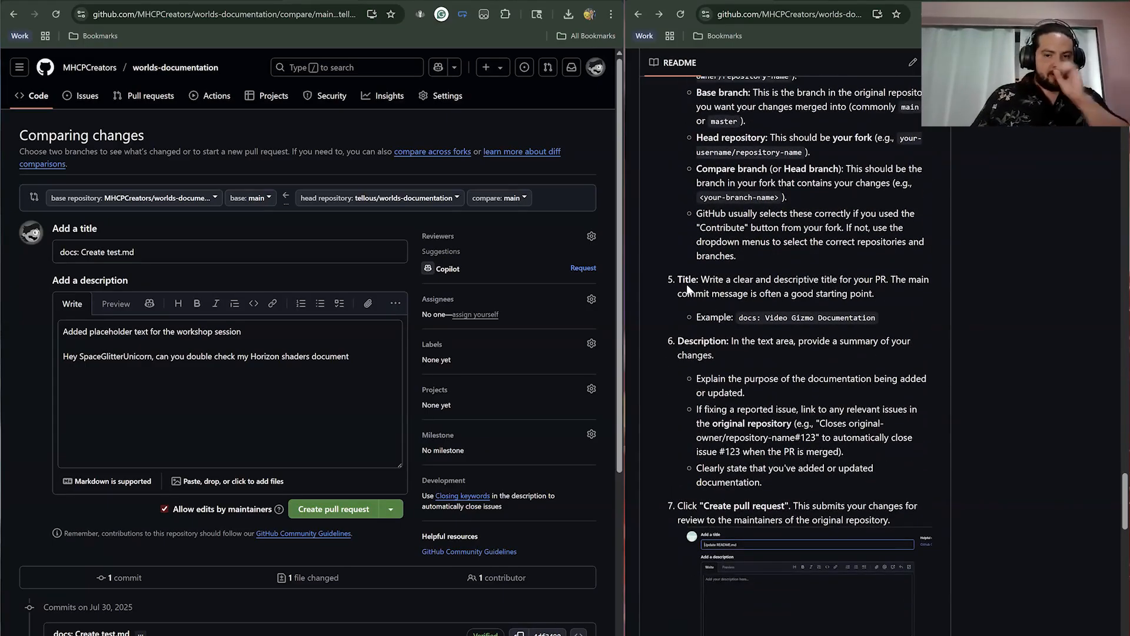
{"action": "scroll", "coordinate": [707, 362], "scroll_direction": "down", "scroll_amount": 2}
{"action": "scroll", "coordinate": [714, 366], "scroll_direction": "down", "scroll_amount": 2}
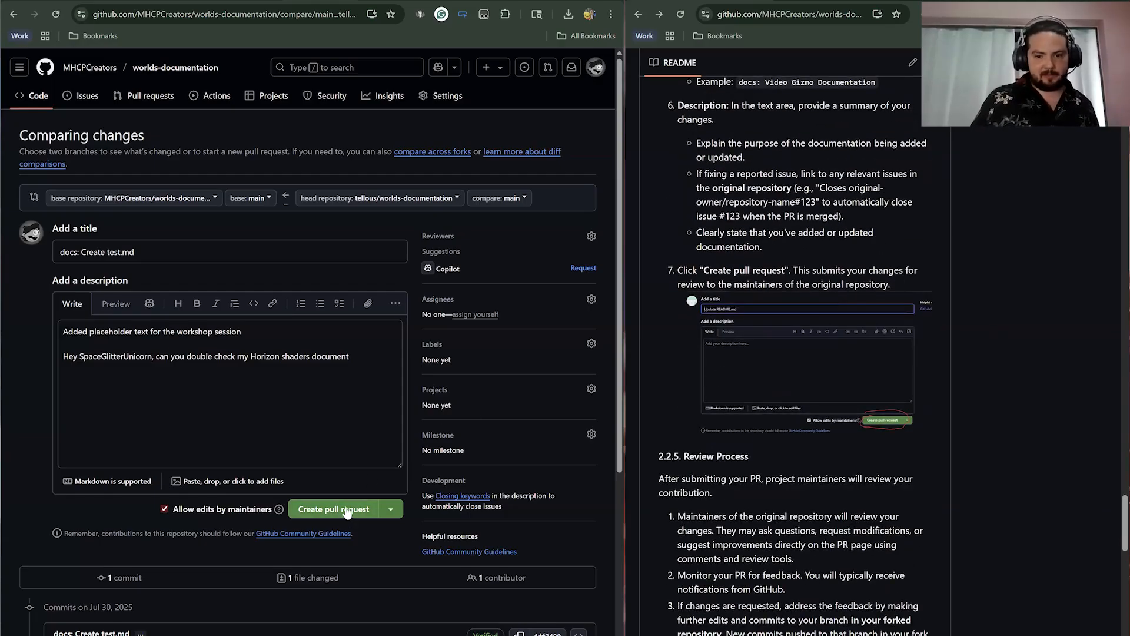
{"action": "scroll", "coordinate": [349, 407], "scroll_direction": "down", "scroll_amount": 4}
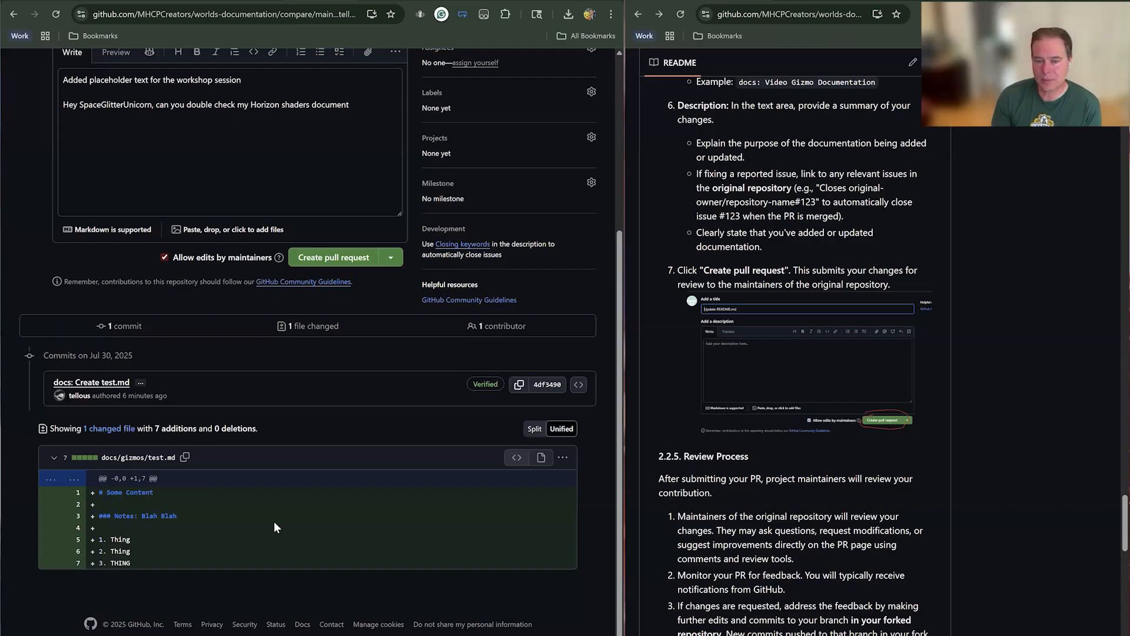
{"action": "scroll", "coordinate": [327, 518], "scroll_direction": "up", "scroll_amount": 4}
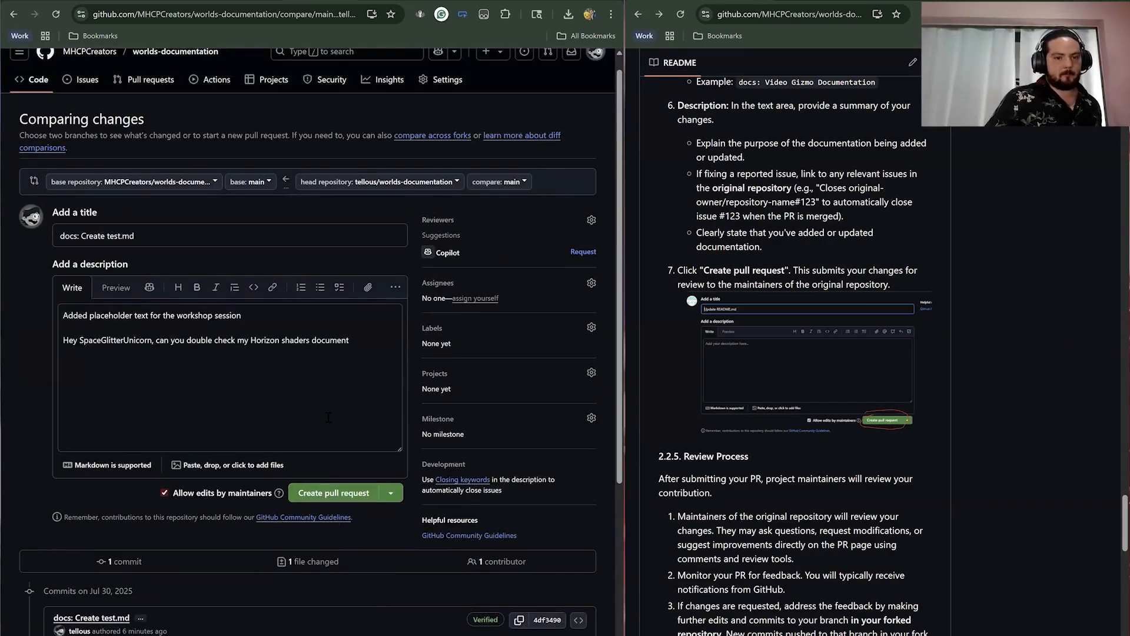
{"action": "scroll", "coordinate": [325, 431], "scroll_direction": "down", "scroll_amount": 4}
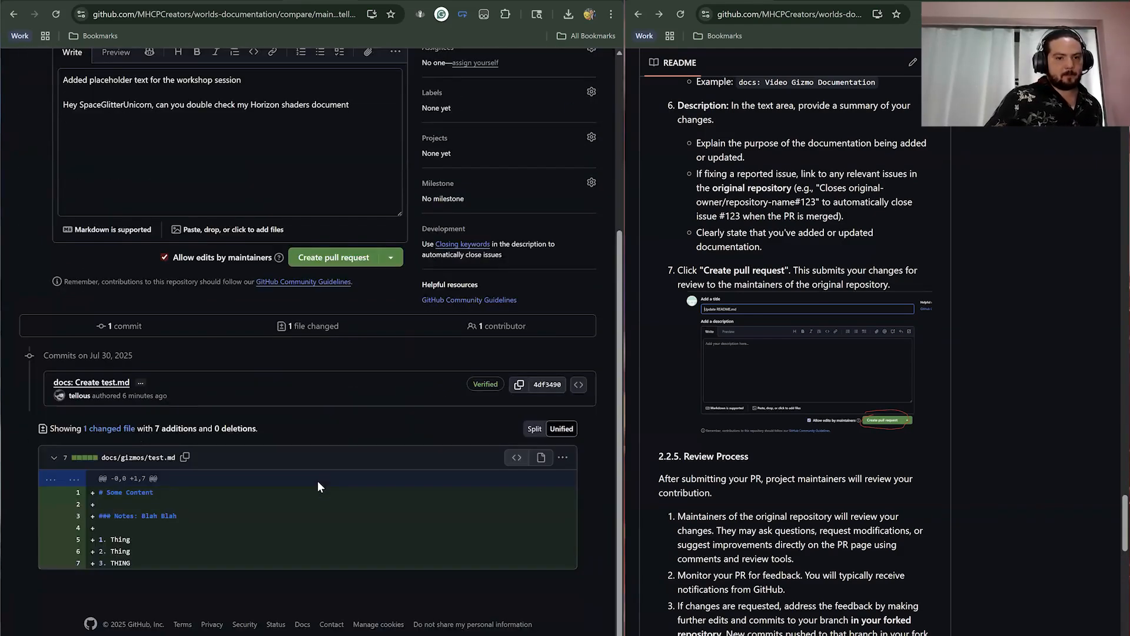
{"action": "scroll", "coordinate": [317, 481], "scroll_direction": "up", "scroll_amount": 4}
{"action": "scroll", "coordinate": [318, 416], "scroll_direction": "down", "scroll_amount": 4}
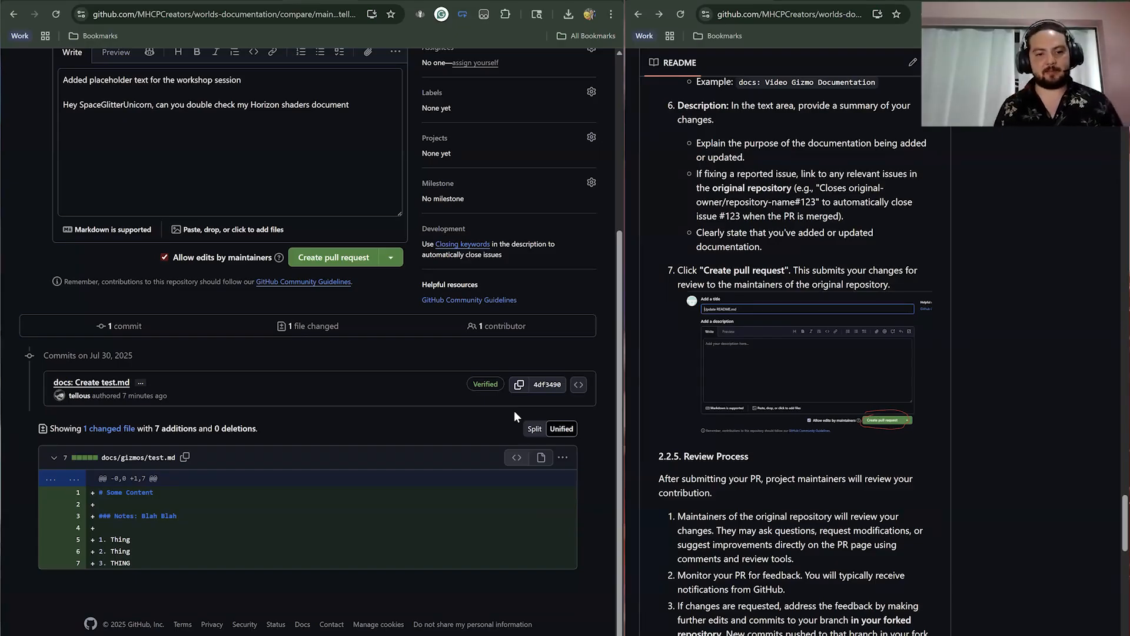
{"action": "left_click", "coordinate": [334, 257]}
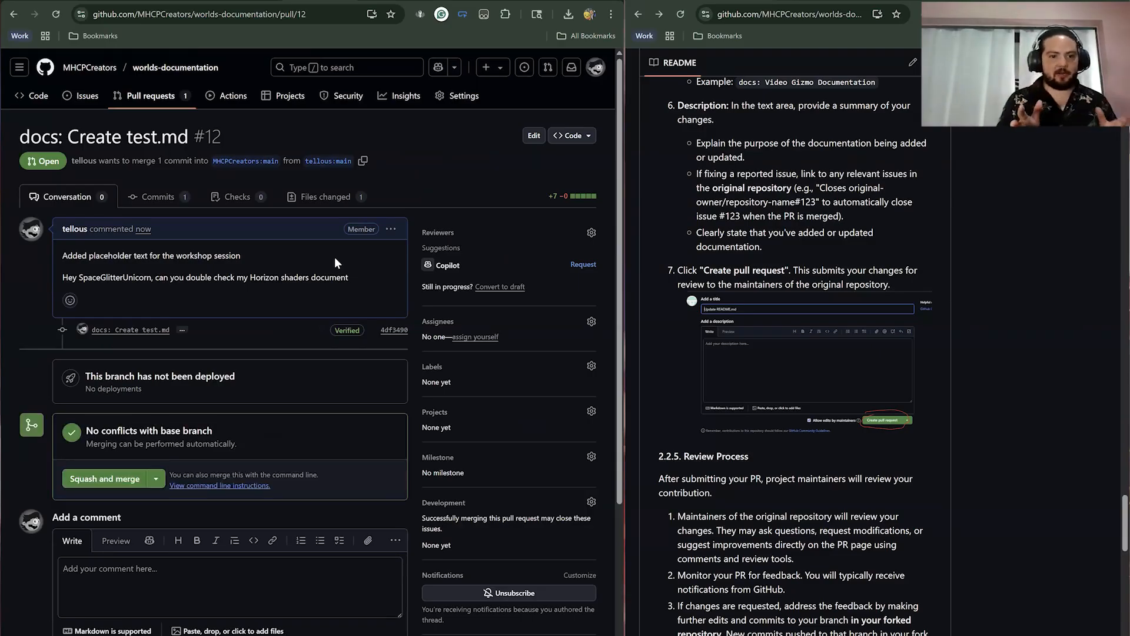
Step: Check test.md under Files changed, then go back to the Conversation to confirm no conflicts
{"action": "scroll", "coordinate": [313, 297], "scroll_direction": "down", "scroll_amount": 3}
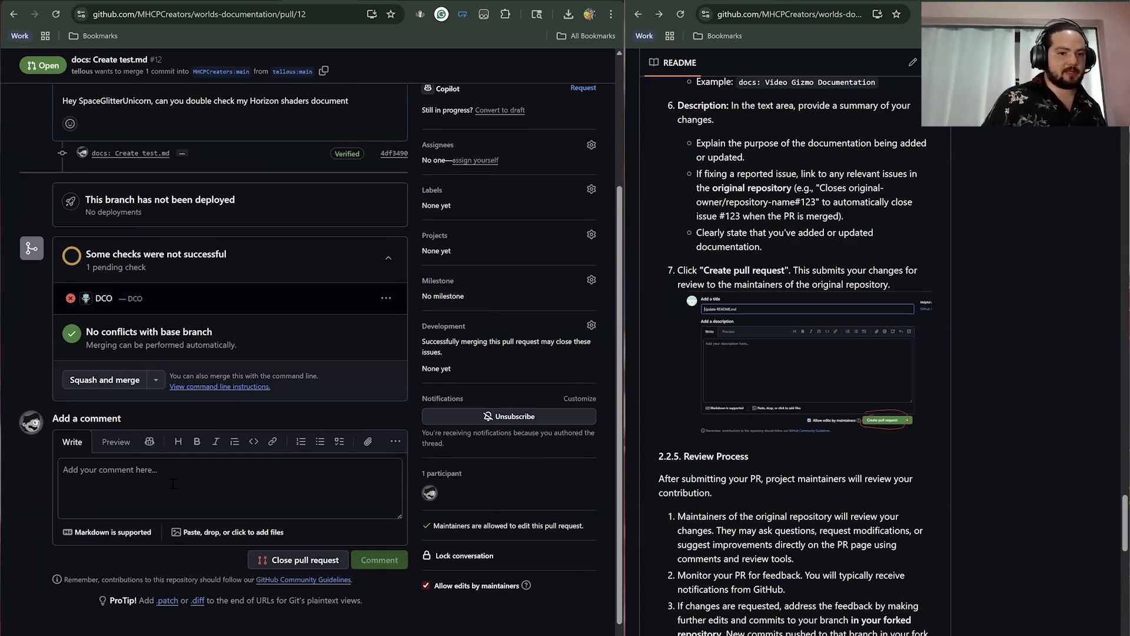
{"action": "scroll", "coordinate": [178, 479], "scroll_direction": "up", "scroll_amount": 3}
{"action": "scroll", "coordinate": [199, 476], "scroll_direction": "down", "scroll_amount": 2}
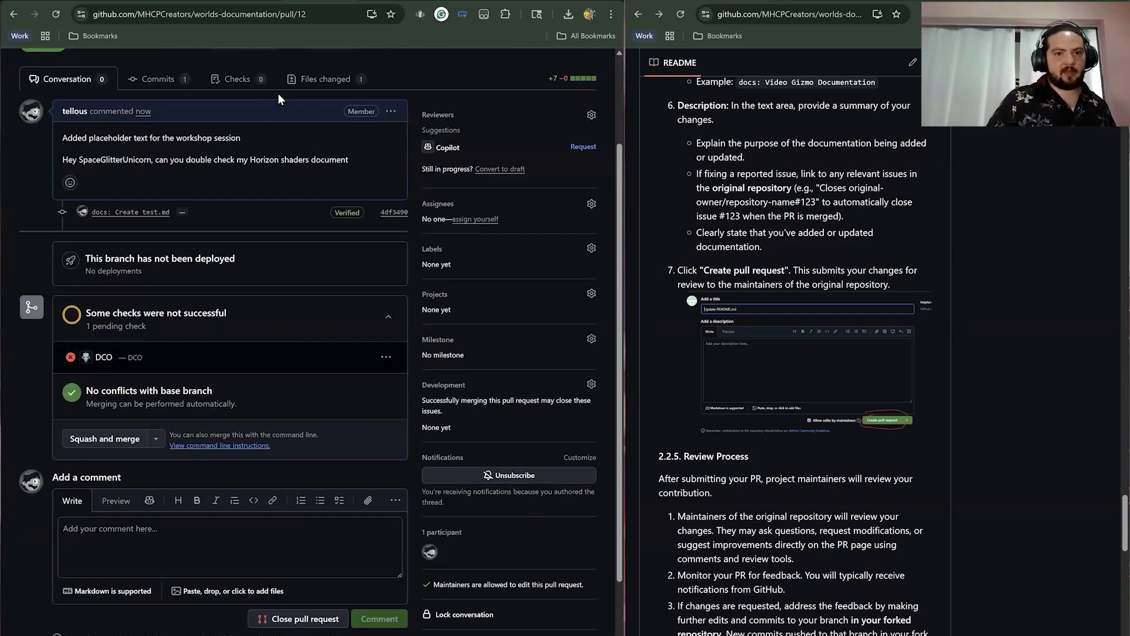
{"action": "left_click", "coordinate": [300, 82]}
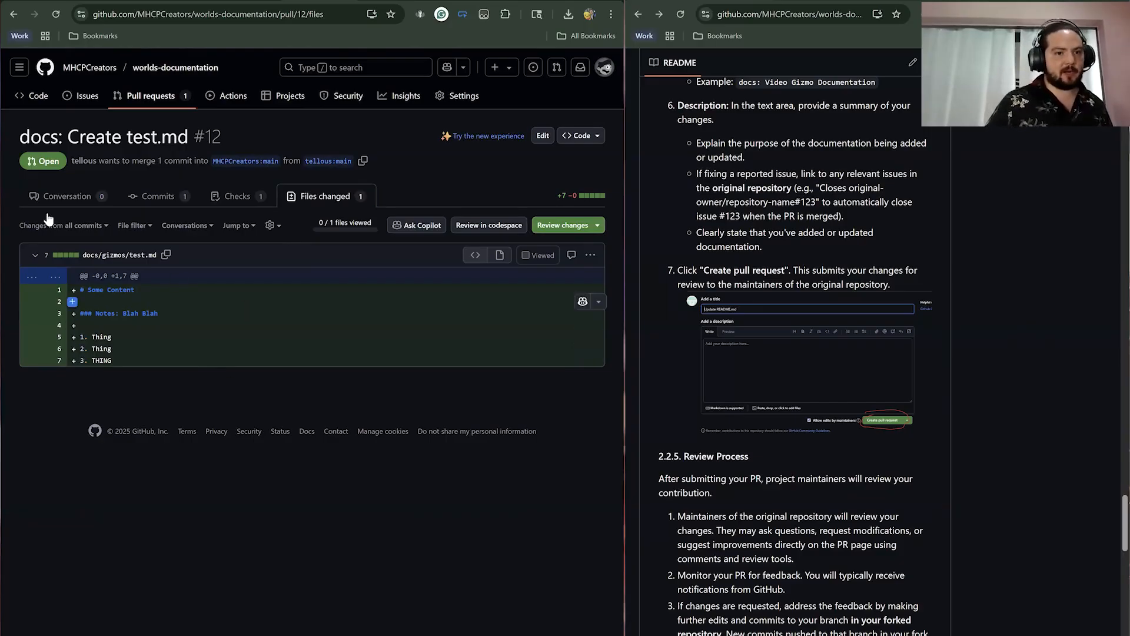
{"action": "left_click", "coordinate": [36, 199]}
{"action": "scroll", "coordinate": [61, 301], "scroll_direction": "down", "scroll_amount": 5}
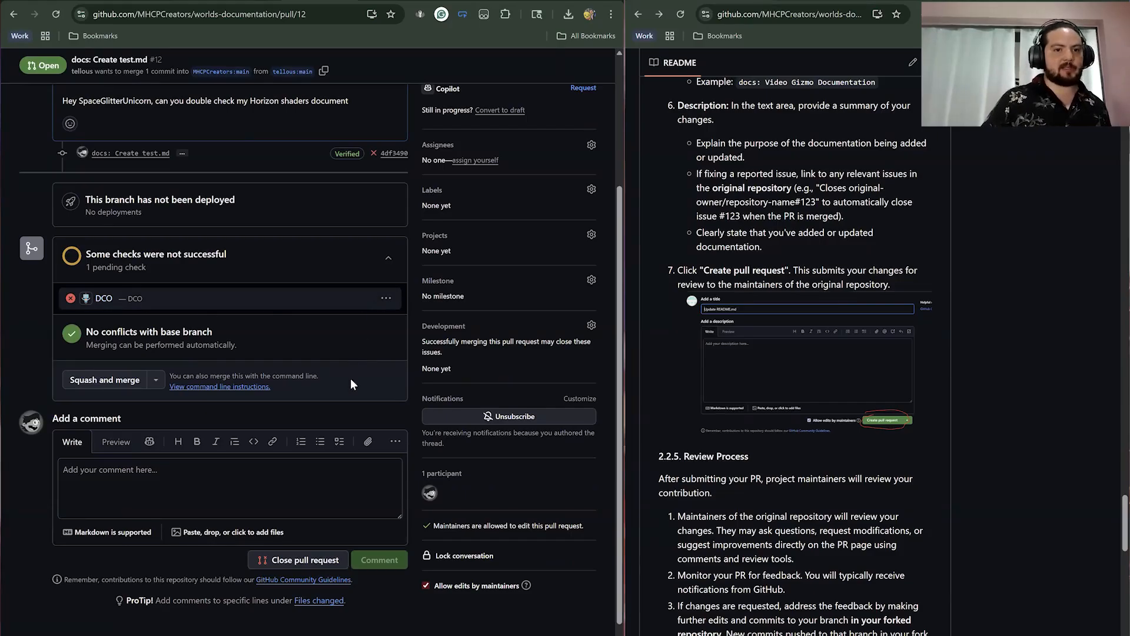
{"action": "scroll", "coordinate": [347, 388], "scroll_direction": "up", "scroll_amount": 2}
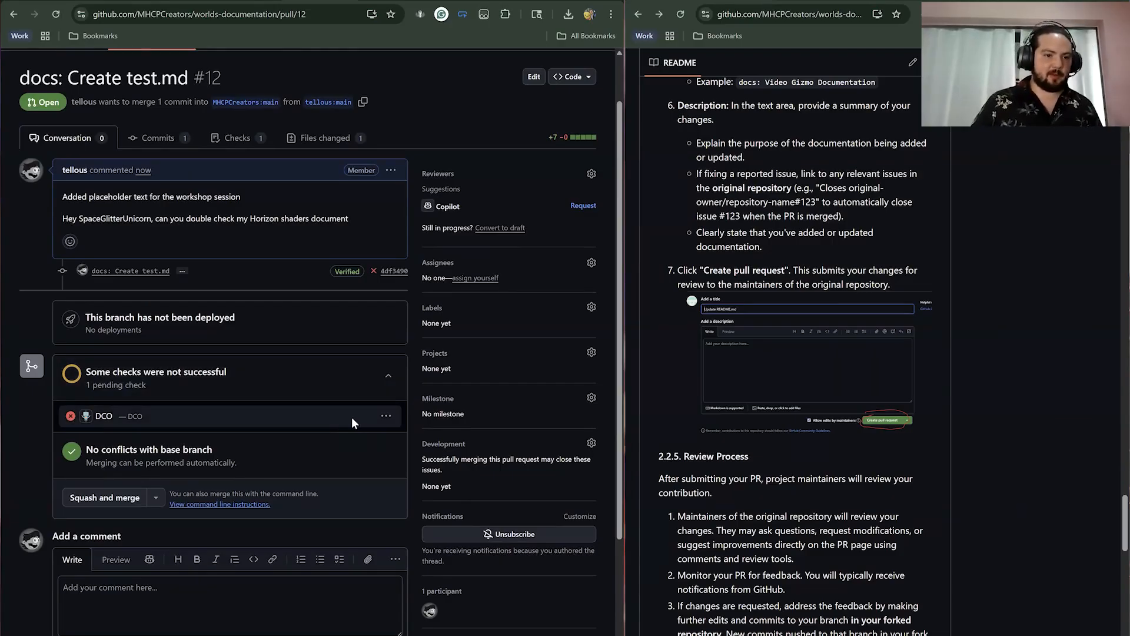
{"action": "scroll", "coordinate": [354, 422], "scroll_direction": "down", "scroll_amount": 2}
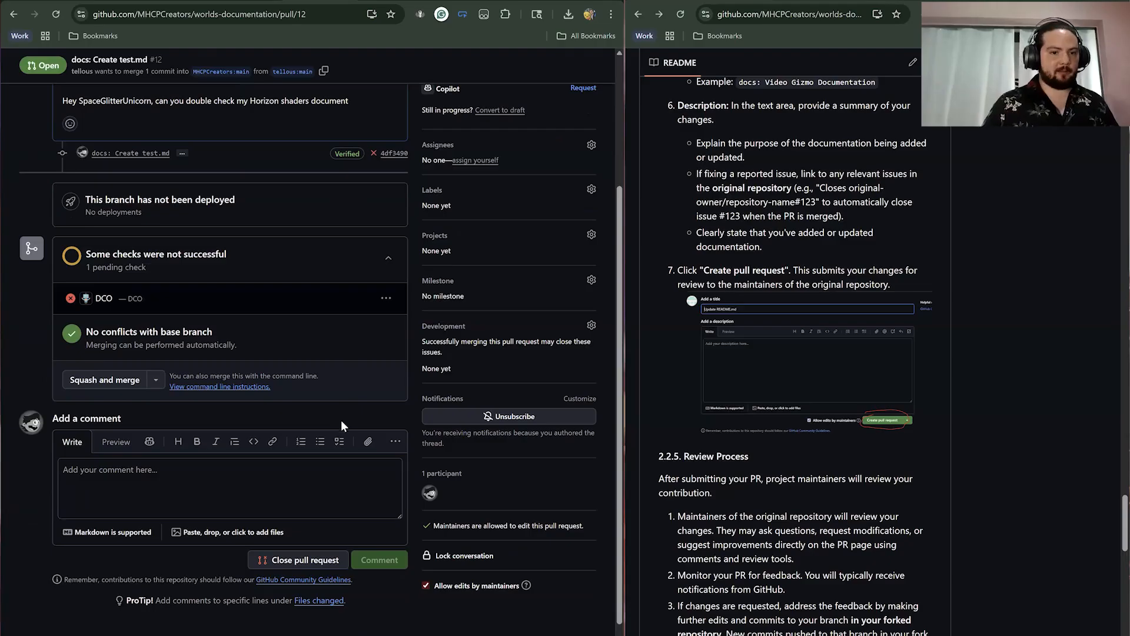
{"action": "scroll", "coordinate": [330, 435], "scroll_direction": "up", "scroll_amount": 2}
{"action": "scroll", "coordinate": [318, 436], "scroll_direction": "up", "scroll_amount": 1}
{"action": "scroll", "coordinate": [319, 426], "scroll_direction": "down", "scroll_amount": 2}
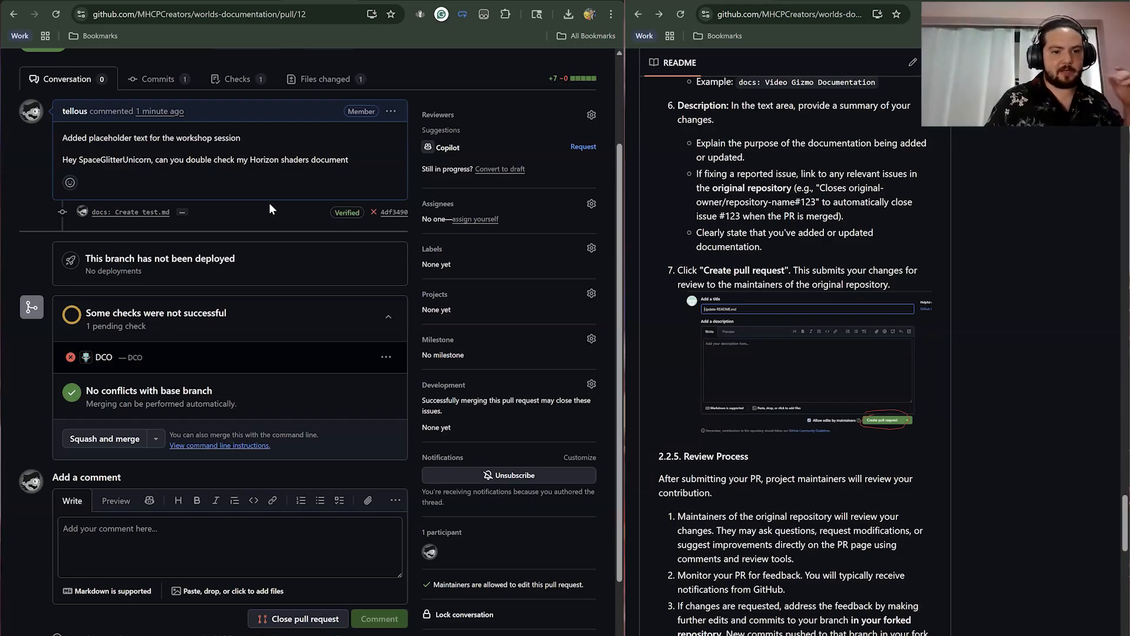
{"action": "scroll", "coordinate": [259, 205], "scroll_direction": "up", "scroll_amount": 2}
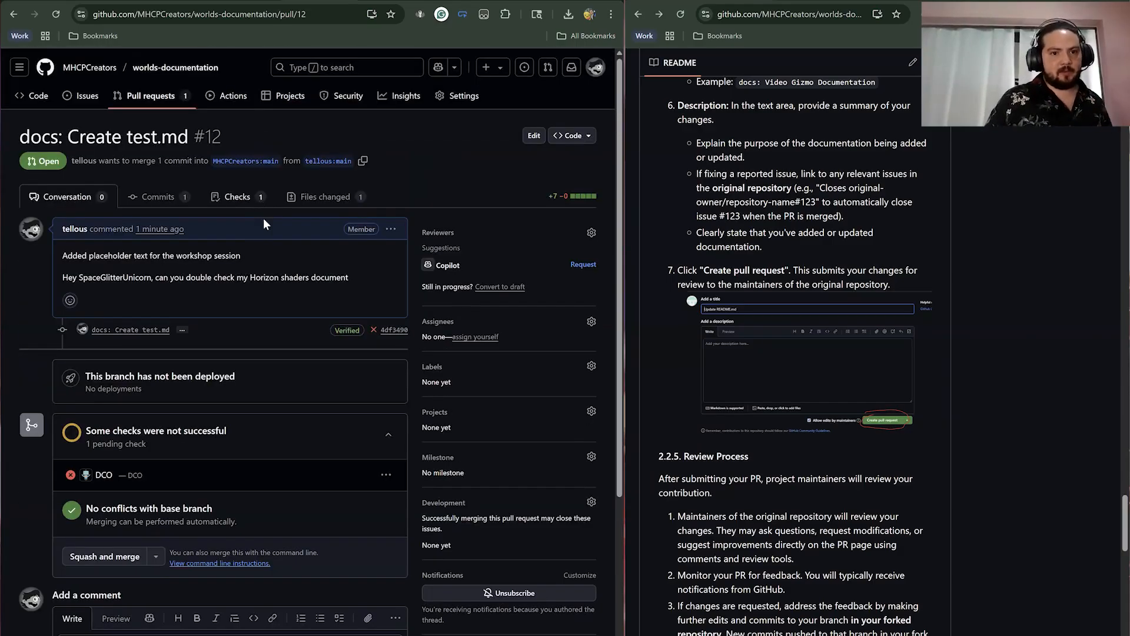
{"action": "scroll", "coordinate": [289, 256], "scroll_direction": "down", "scroll_amount": 2}
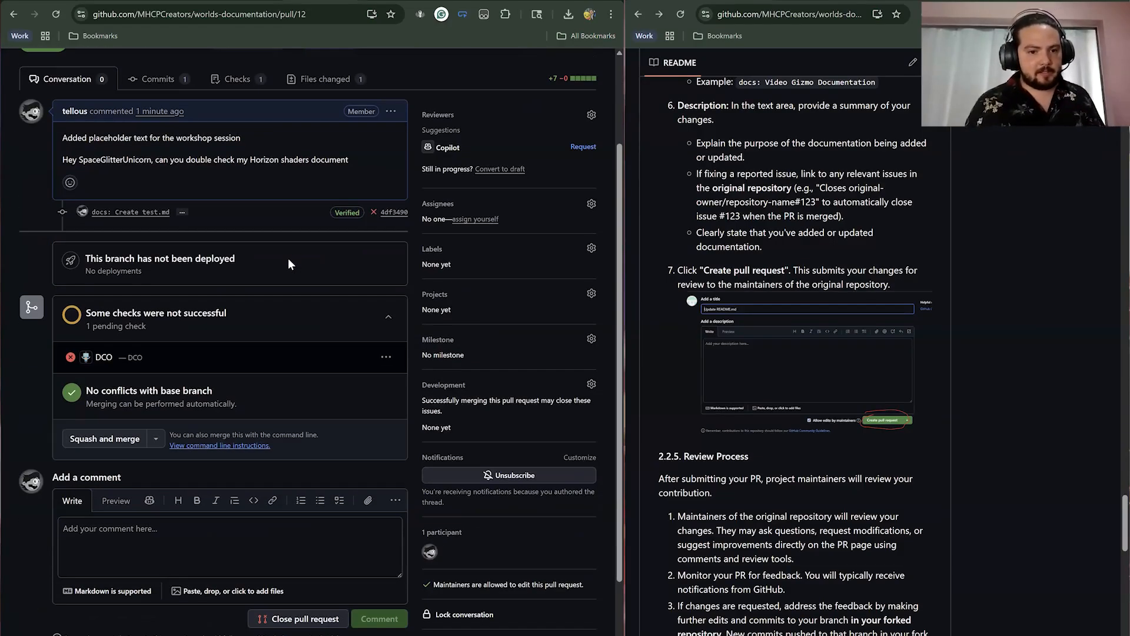
{"action": "scroll", "coordinate": [289, 256], "scroll_direction": "down", "scroll_amount": 2}
{"action": "scroll", "coordinate": [293, 257], "scroll_direction": "up", "scroll_amount": 2}
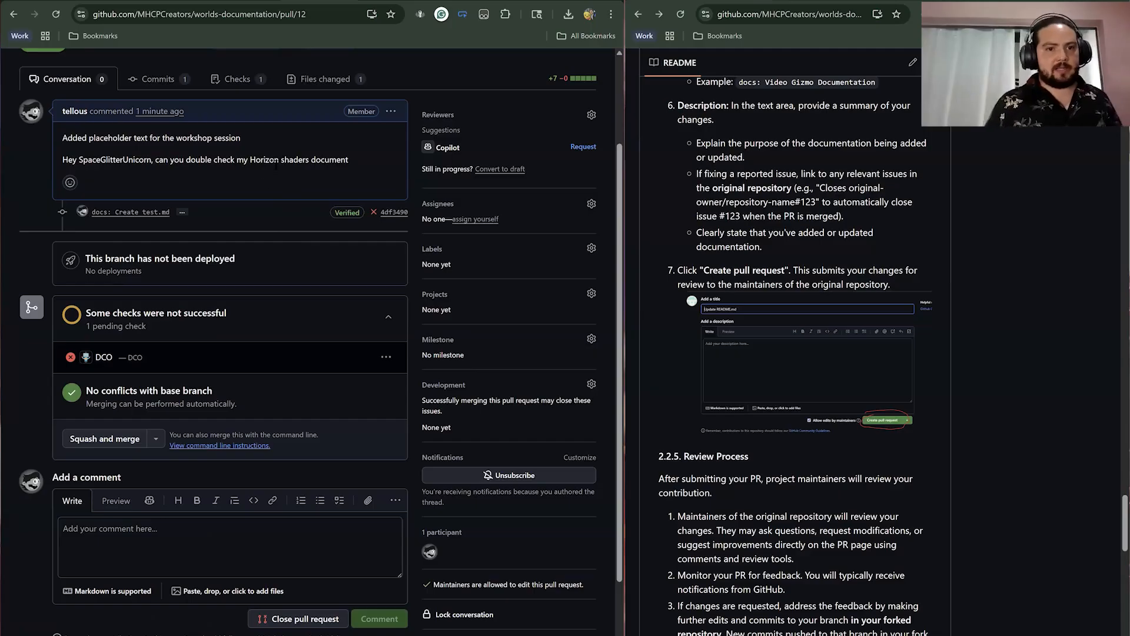
{"action": "scroll", "coordinate": [217, 264], "scroll_direction": "up", "scroll_amount": 1}
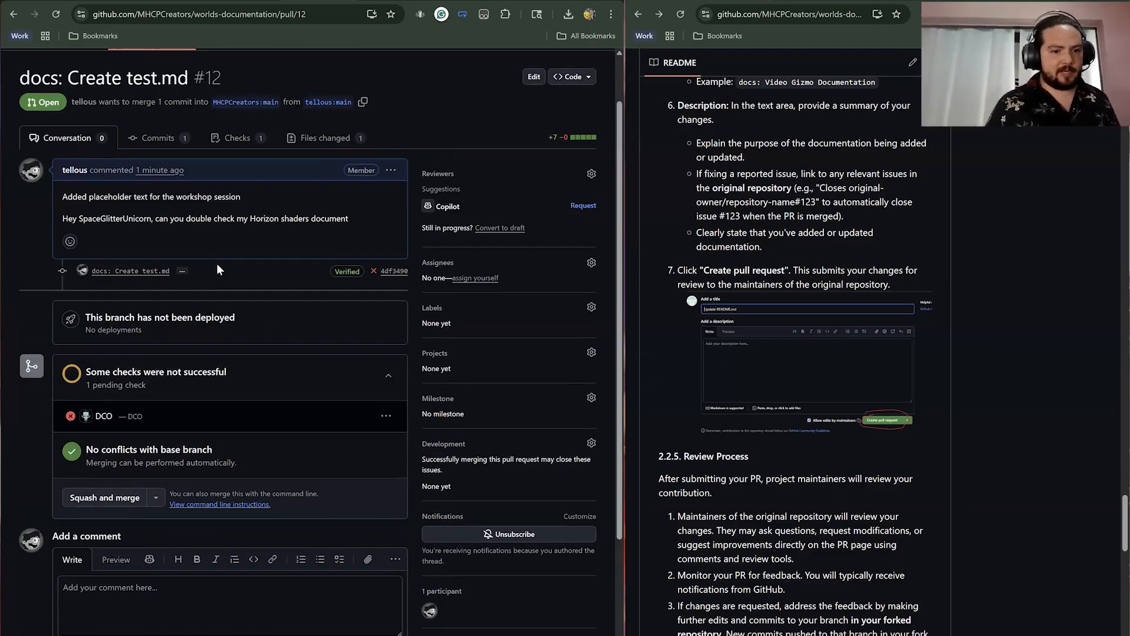
{"action": "scroll", "coordinate": [219, 265], "scroll_direction": "down", "scroll_amount": 1}
{"action": "scroll", "coordinate": [234, 342], "scroll_direction": "up", "scroll_amount": 1}
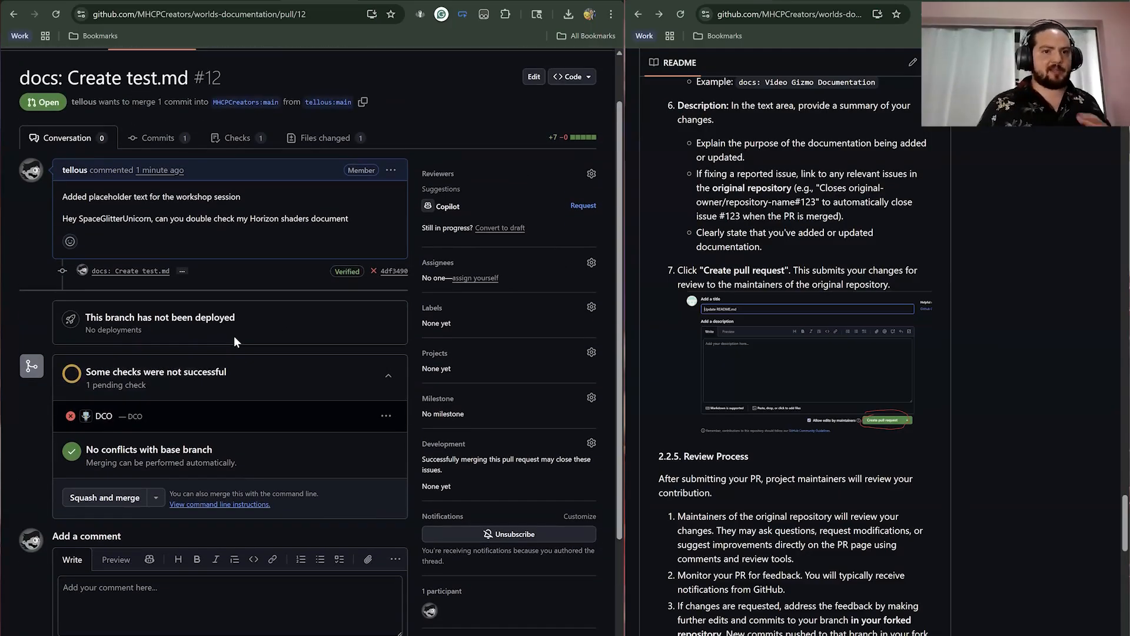
{"action": "scroll", "coordinate": [234, 338], "scroll_direction": "up", "scroll_amount": 1}
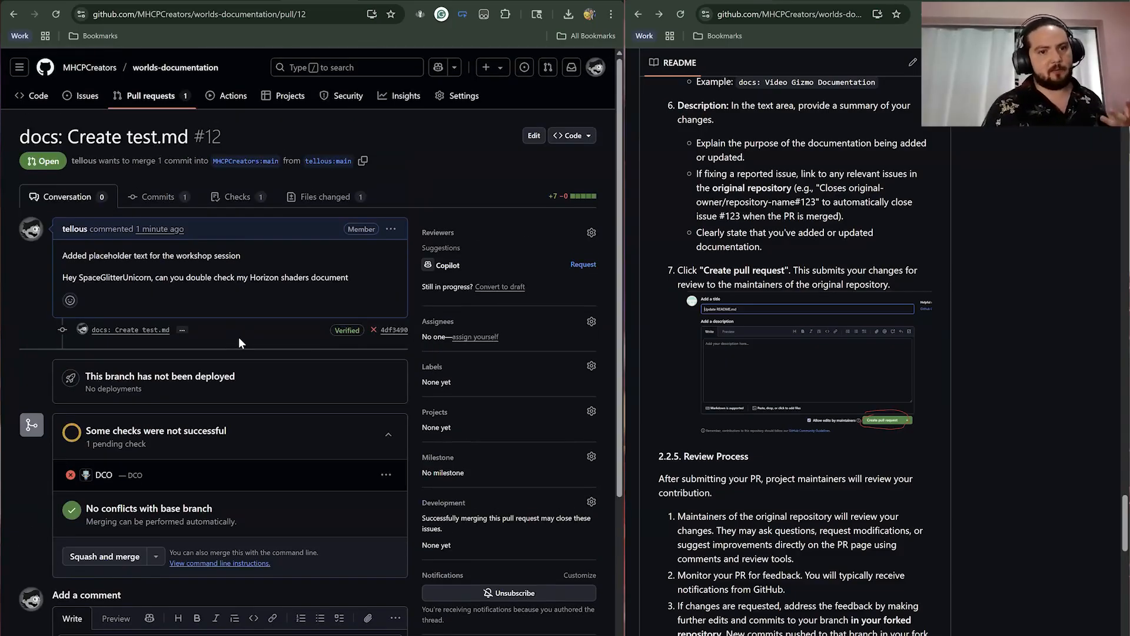
{"action": "scroll", "coordinate": [239, 340], "scroll_direction": "down", "scroll_amount": 2}
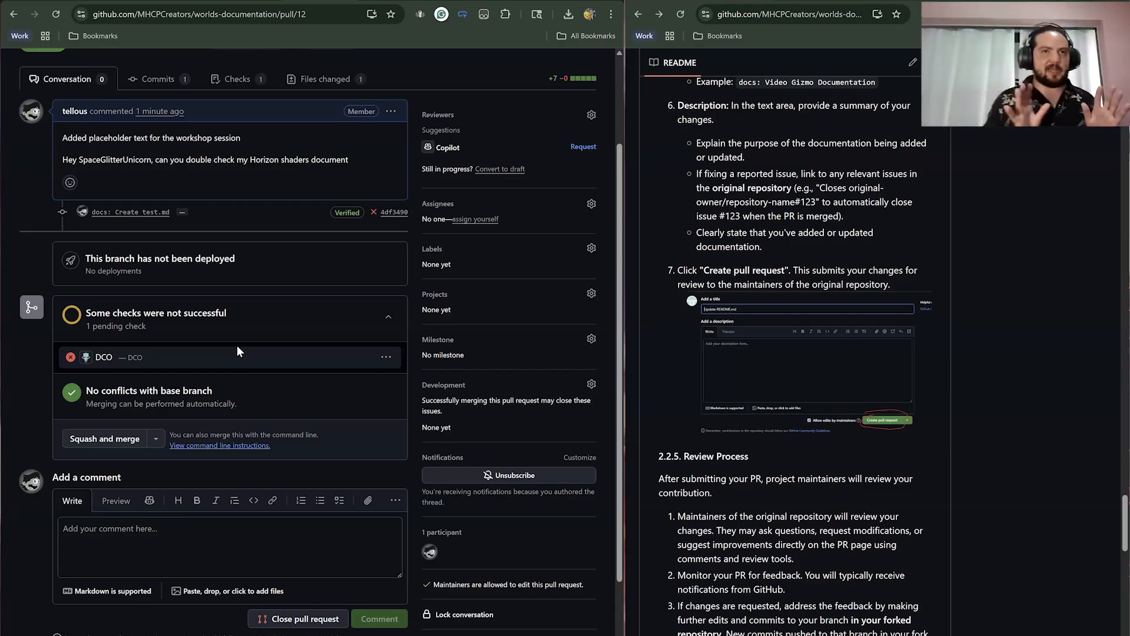
{"action": "left_click", "coordinate": [158, 535]}
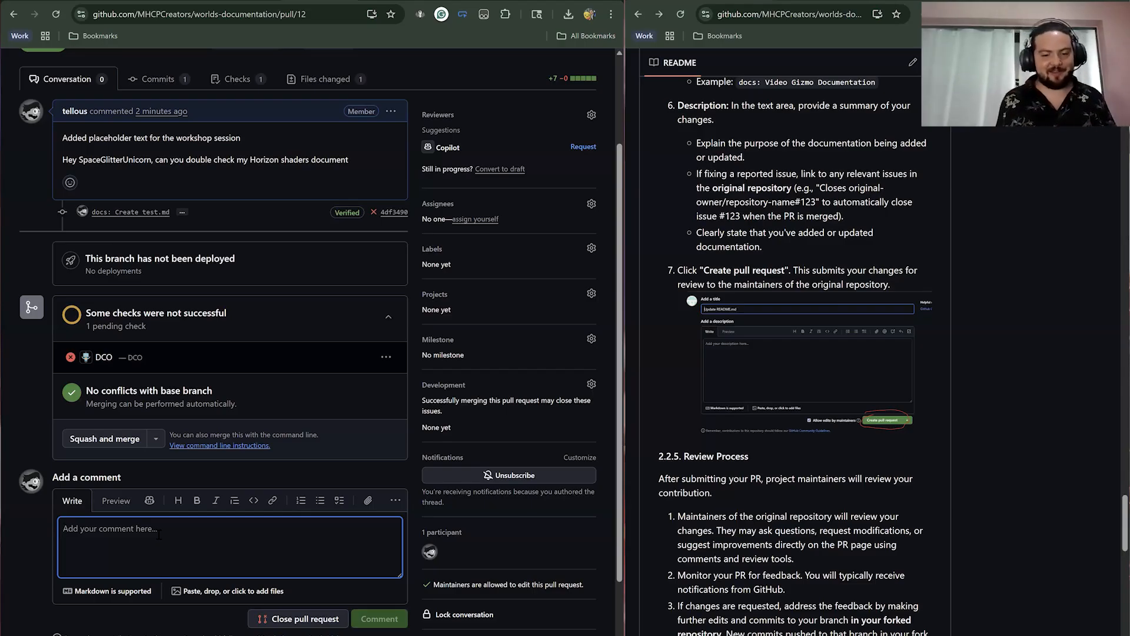
{"action": "scroll", "coordinate": [174, 508], "scroll_direction": "up", "scroll_amount": 3}
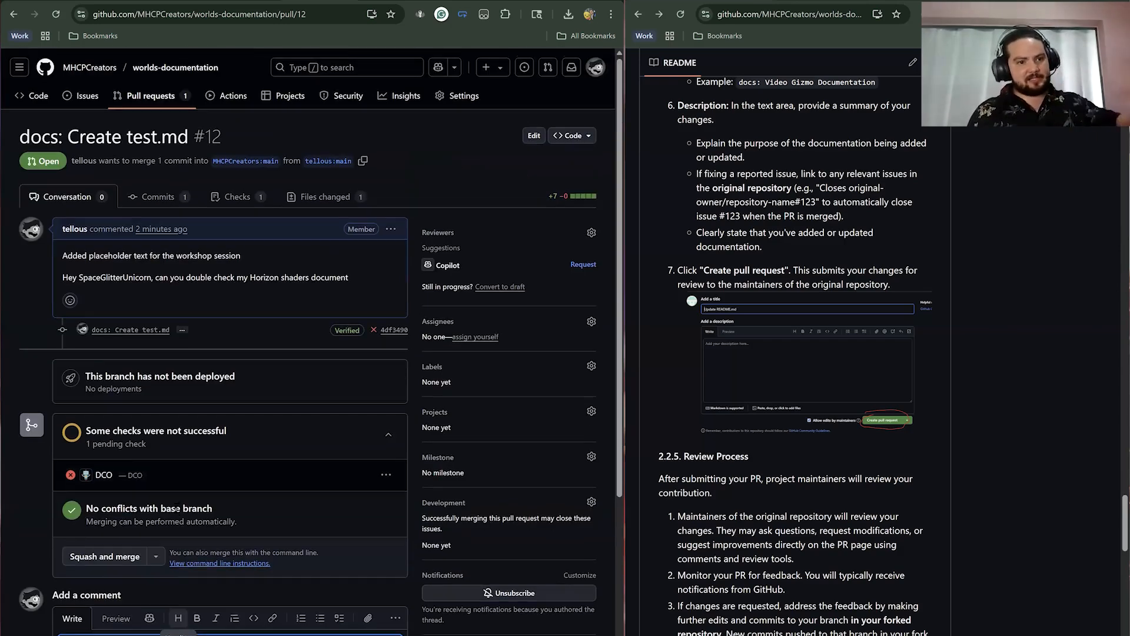
{"action": "scroll", "coordinate": [177, 504], "scroll_direction": "down", "scroll_amount": 3}
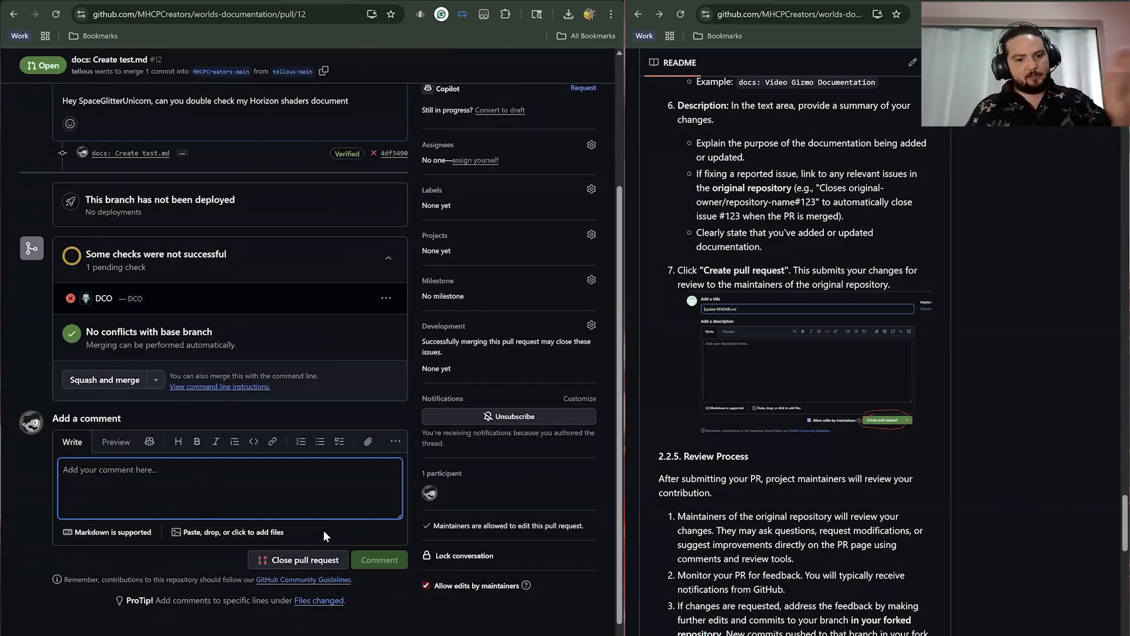
{"action": "scroll", "coordinate": [324, 531], "scroll_direction": "down", "scroll_amount": 1}
{"action": "scroll", "coordinate": [306, 503], "scroll_direction": "up", "scroll_amount": 3}
{"action": "scroll", "coordinate": [307, 510], "scroll_direction": "down", "scroll_amount": 3}
{"action": "scroll", "coordinate": [307, 510], "scroll_direction": "up", "scroll_amount": 1}
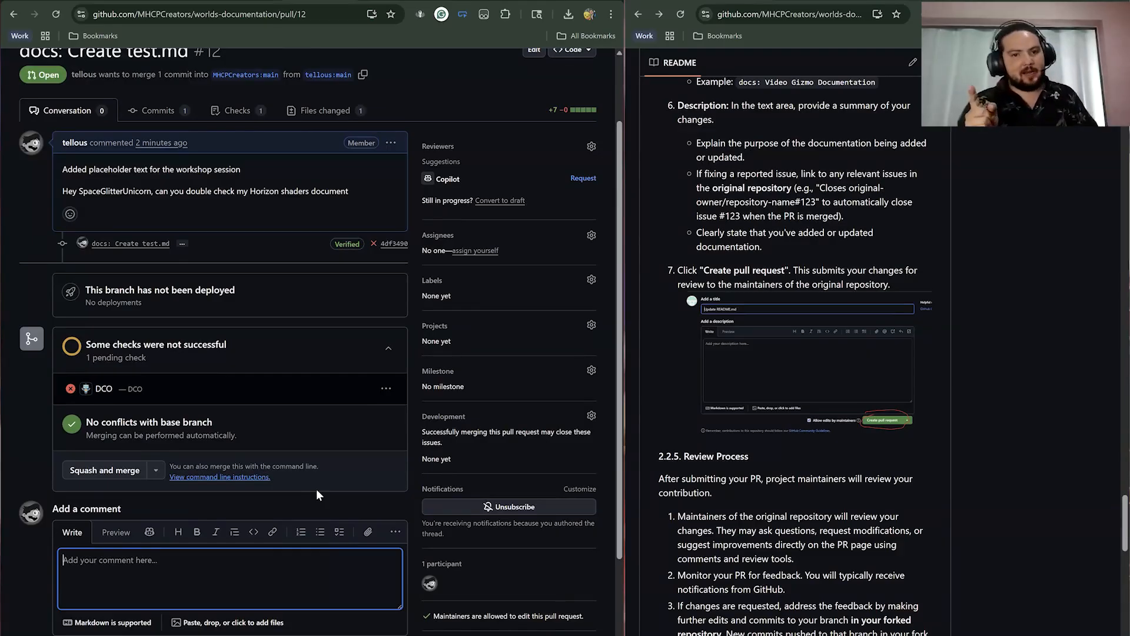
{"action": "scroll", "coordinate": [331, 475], "scroll_direction": "up", "scroll_amount": 1}
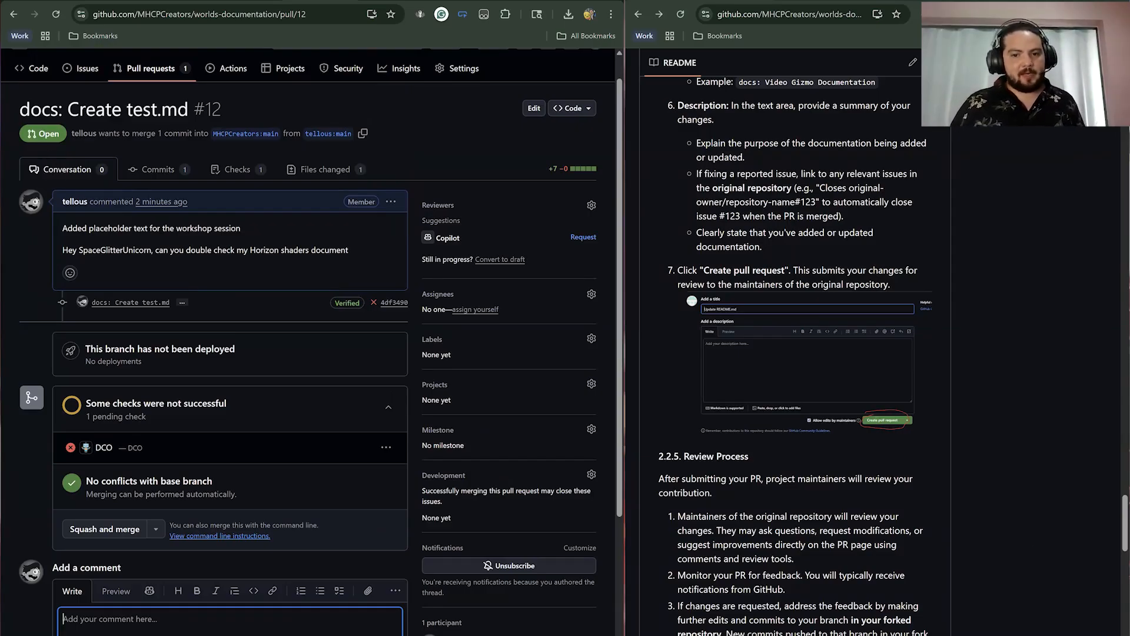
{"action": "scroll", "coordinate": [918, 580], "scroll_direction": "down", "scroll_amount": 7}
{"action": "scroll", "coordinate": [919, 580], "scroll_direction": "down", "scroll_amount": 4}
{"action": "scroll", "coordinate": [918, 580], "scroll_direction": "up", "scroll_amount": 3}
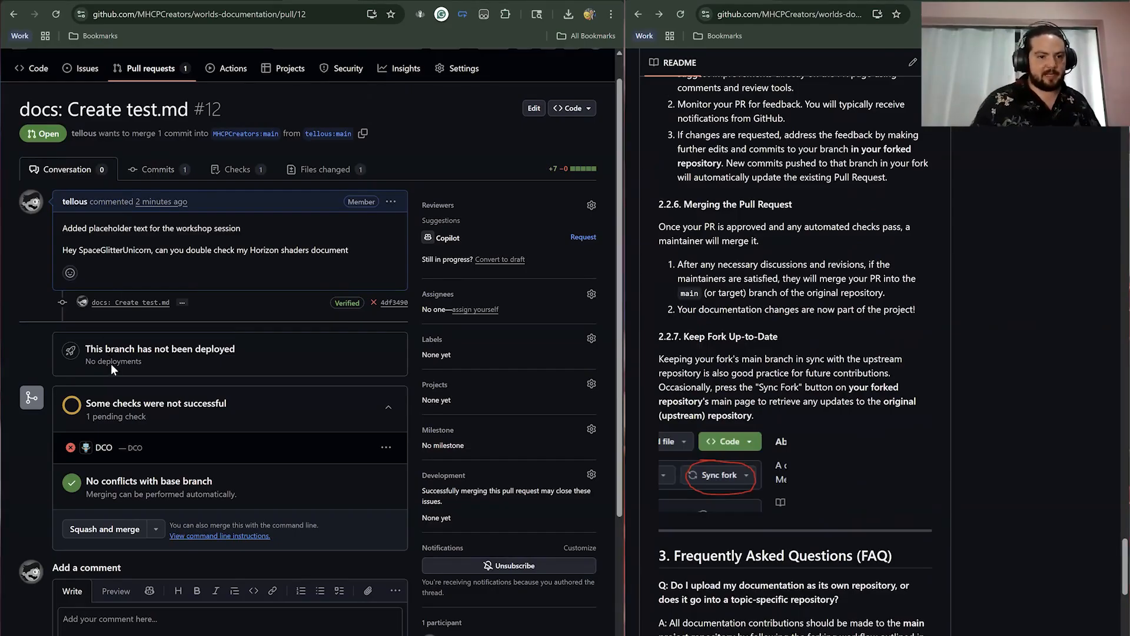
{"action": "scroll", "coordinate": [111, 363], "scroll_direction": "down", "scroll_amount": 3}
{"action": "scroll", "coordinate": [118, 362], "scroll_direction": "up", "scroll_amount": 5}
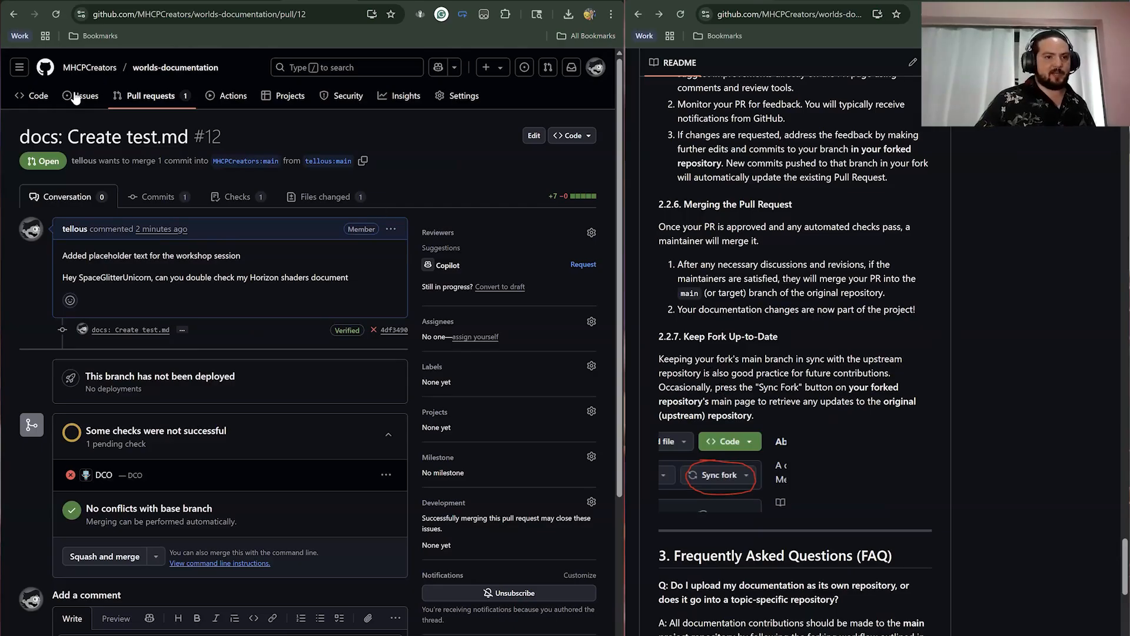
Step: Browse the upstream worlds-documentation file list, then switch to the Github Workshop Deck's slide 8
{"action": "left_click", "coordinate": [31, 99]}
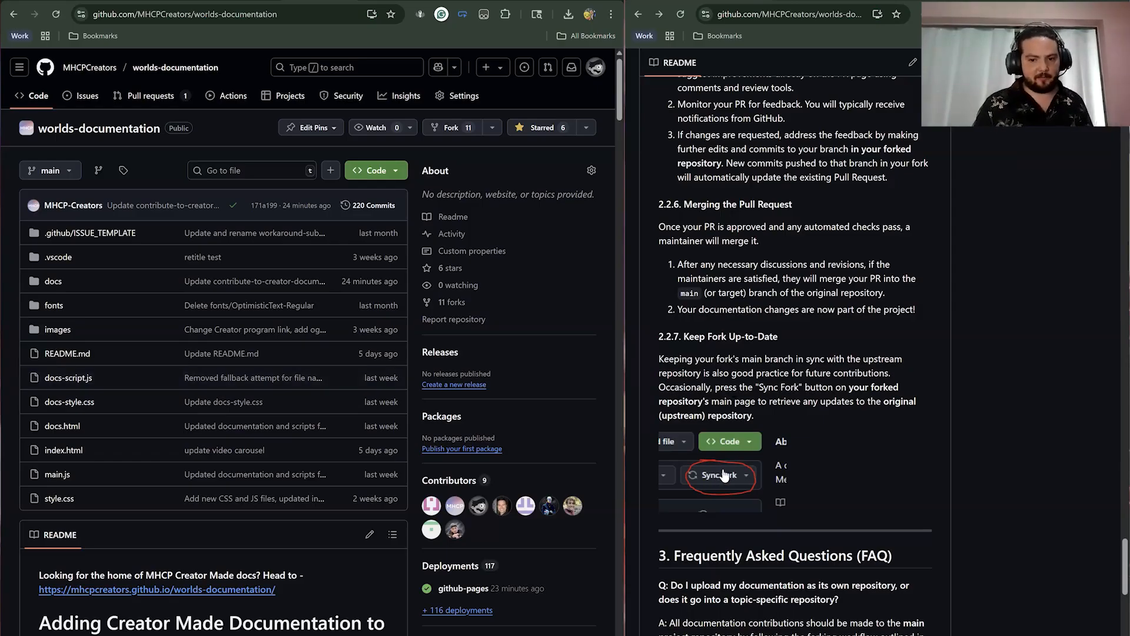
{"action": "scroll", "coordinate": [732, 437], "scroll_direction": "down", "scroll_amount": 6}
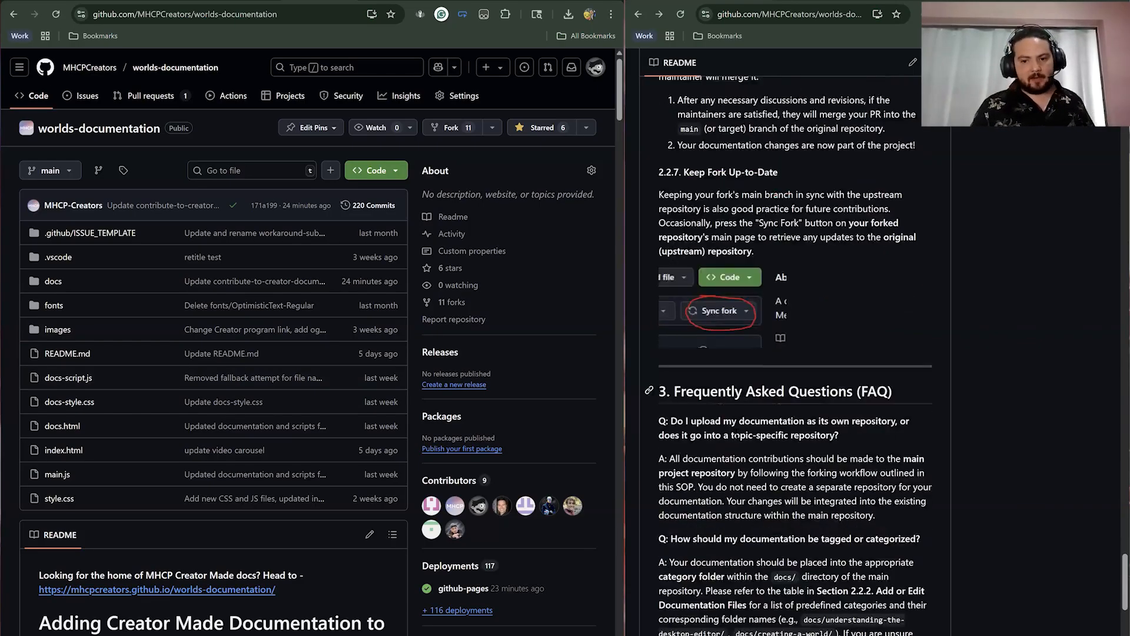
{"action": "scroll", "coordinate": [741, 428], "scroll_direction": "up", "scroll_amount": 1}
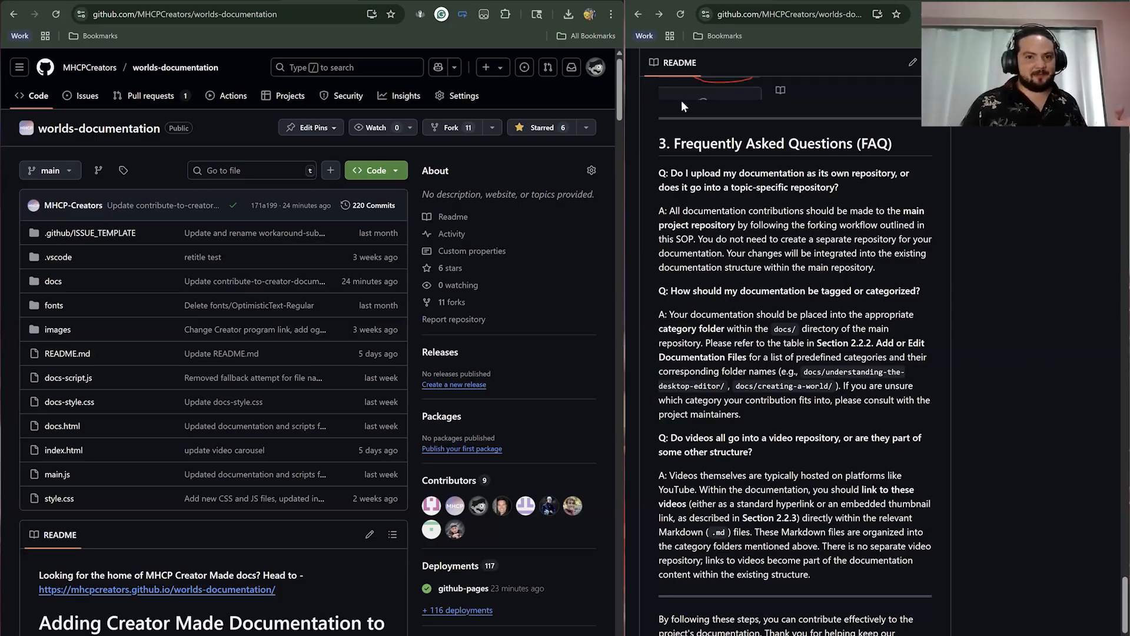
{"action": "left_click", "coordinate": [491, 2]}
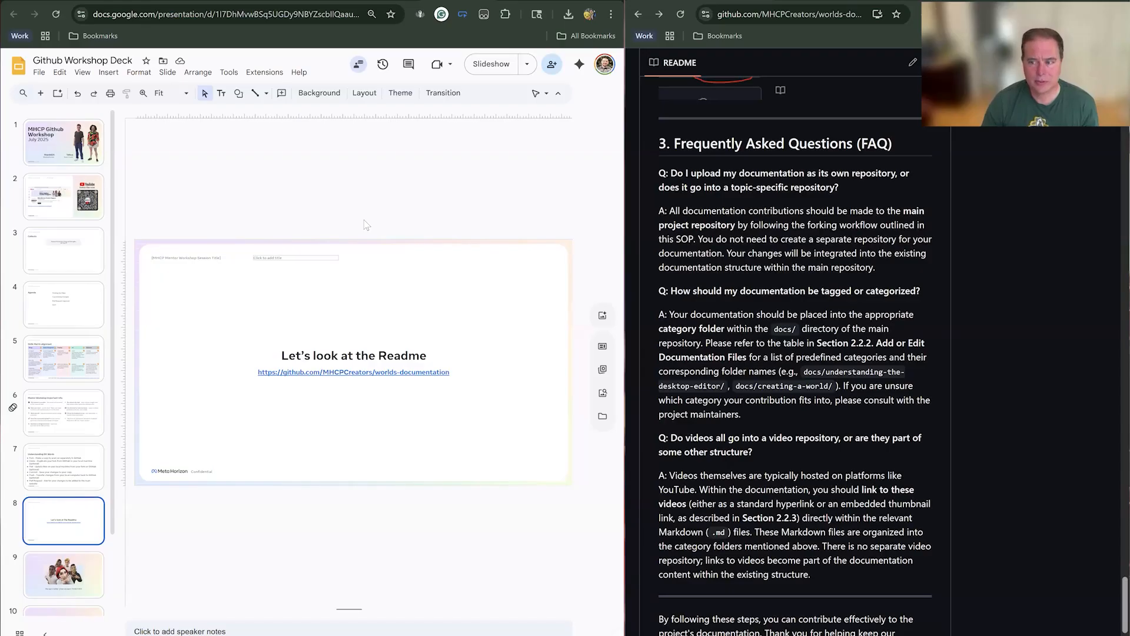
Step: Find the fork's GitHub tab and show its empty worlds-documentation pull requests list
{"action": "left_click", "coordinate": [406, 1]}
{"action": "left_click", "coordinate": [322, 1]}
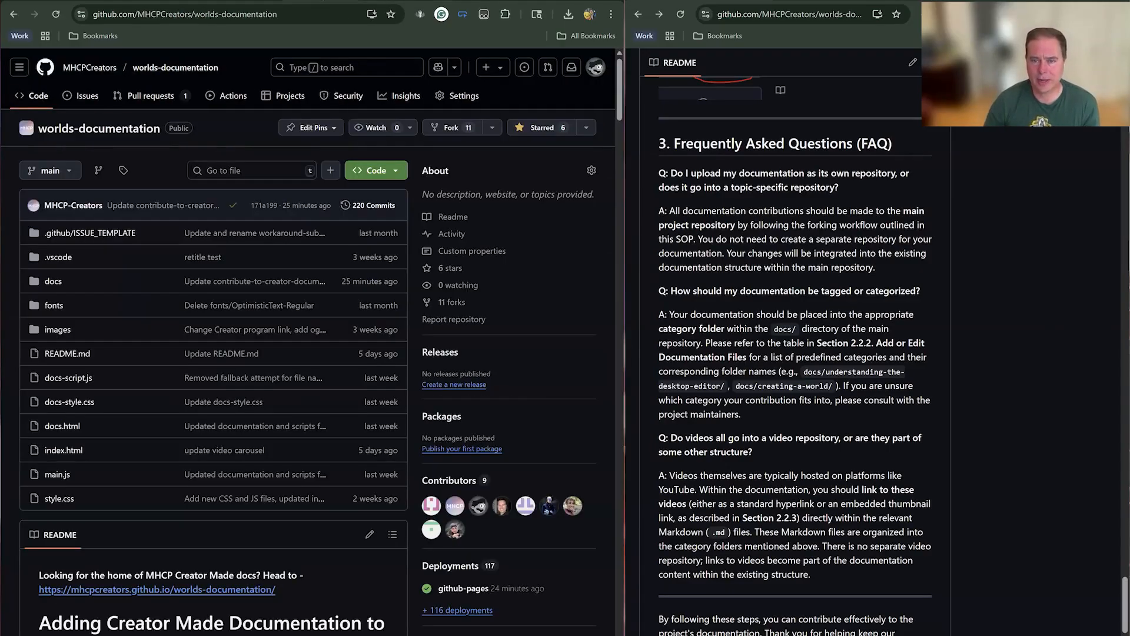
{"action": "left_click", "coordinate": [250, 1]}
{"action": "left_click", "coordinate": [179, 1]}
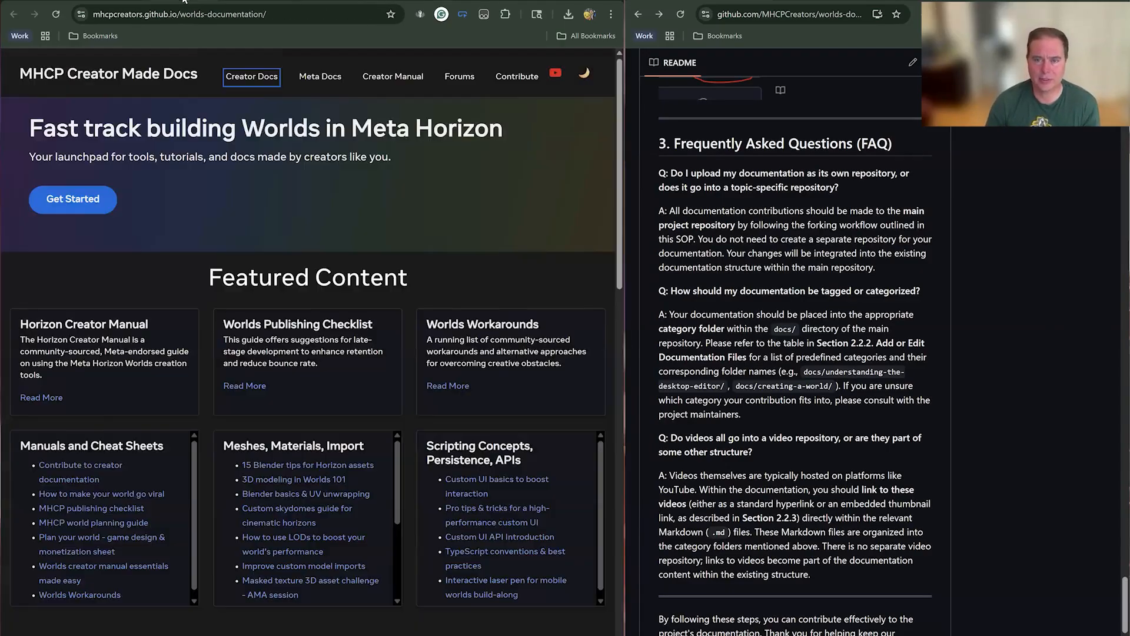
{"action": "left_click", "coordinate": [109, 1]}
{"action": "left_click", "coordinate": [394, 1]}
{"action": "left_click", "coordinate": [120, 99]}
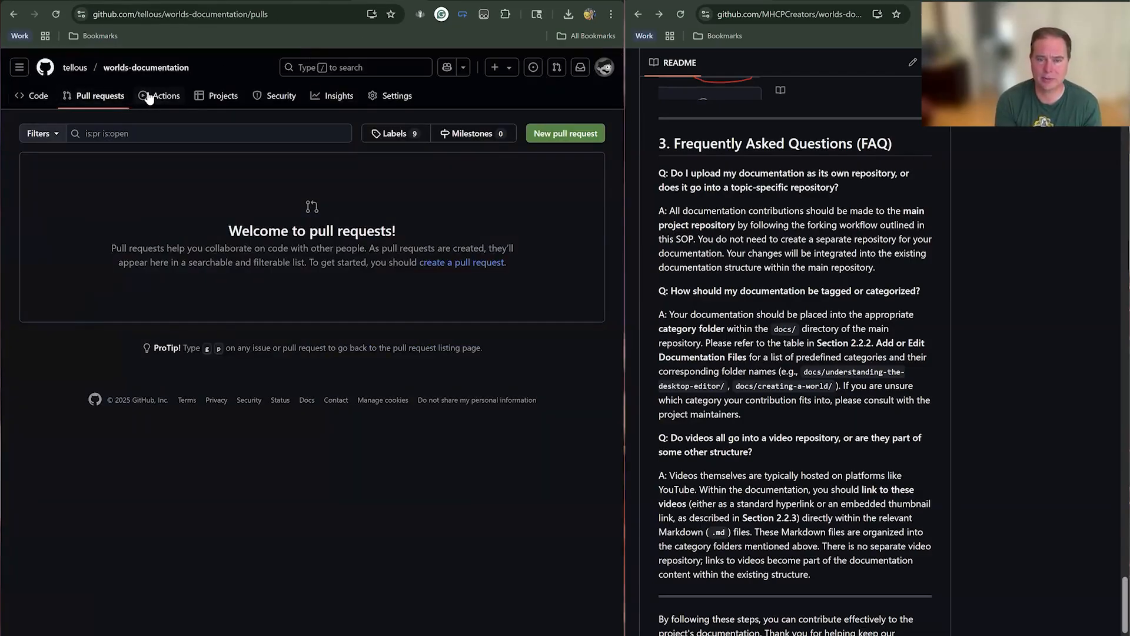
Step: Follow the fork's Contribute link back to the existing upstream pull request #12 'docs: Create test.md'
{"action": "left_click", "coordinate": [37, 103]}
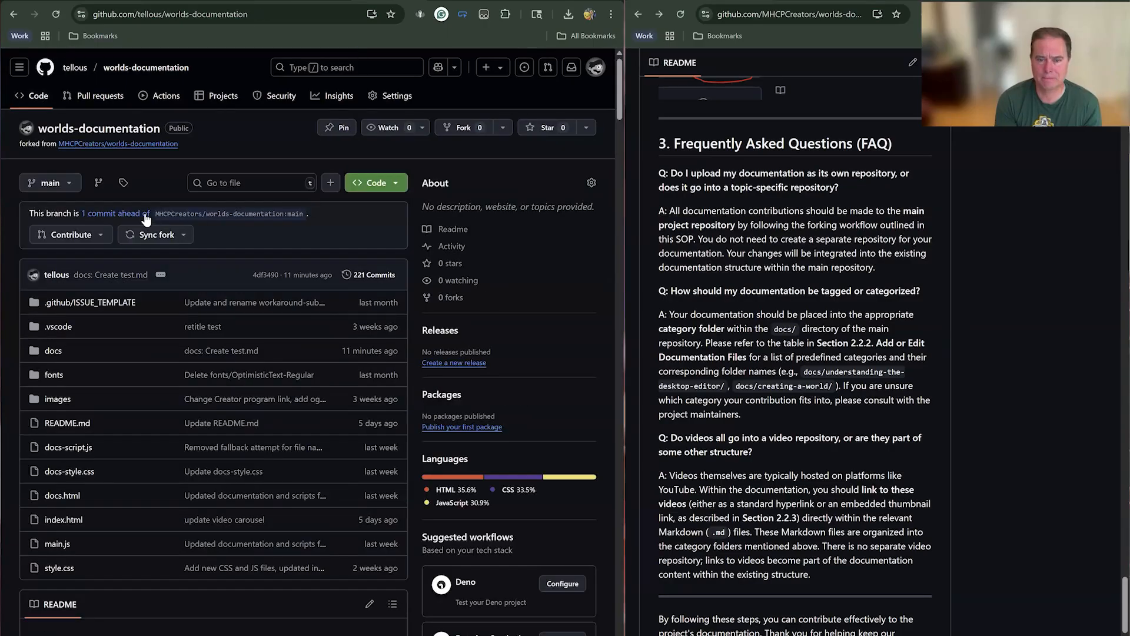
{"action": "left_click", "coordinate": [96, 238]}
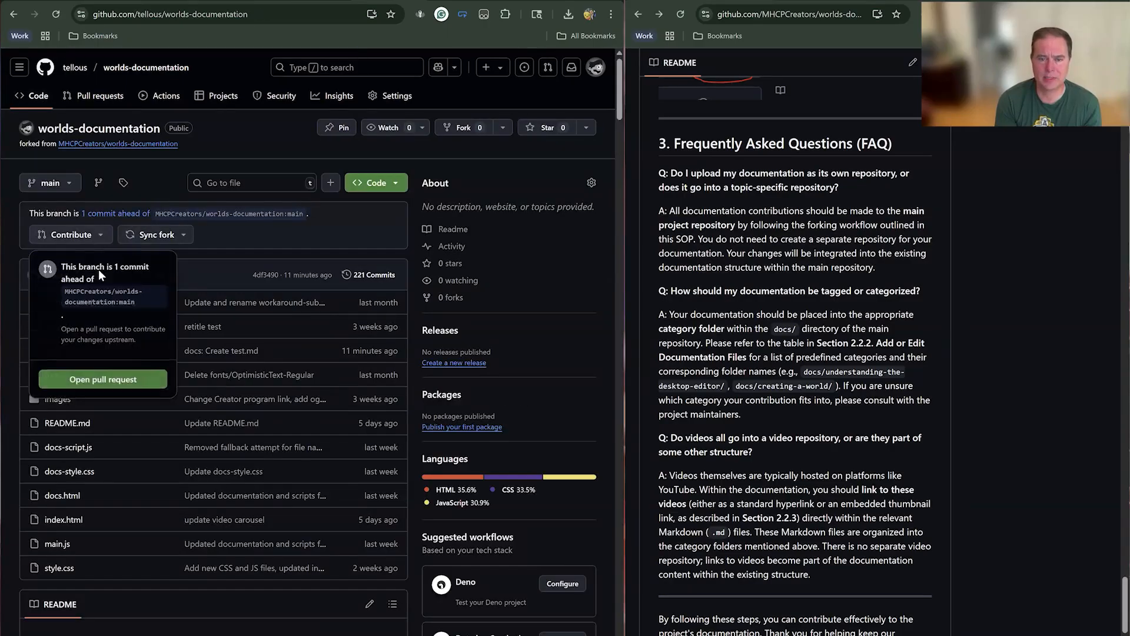
{"action": "left_click", "coordinate": [97, 381]}
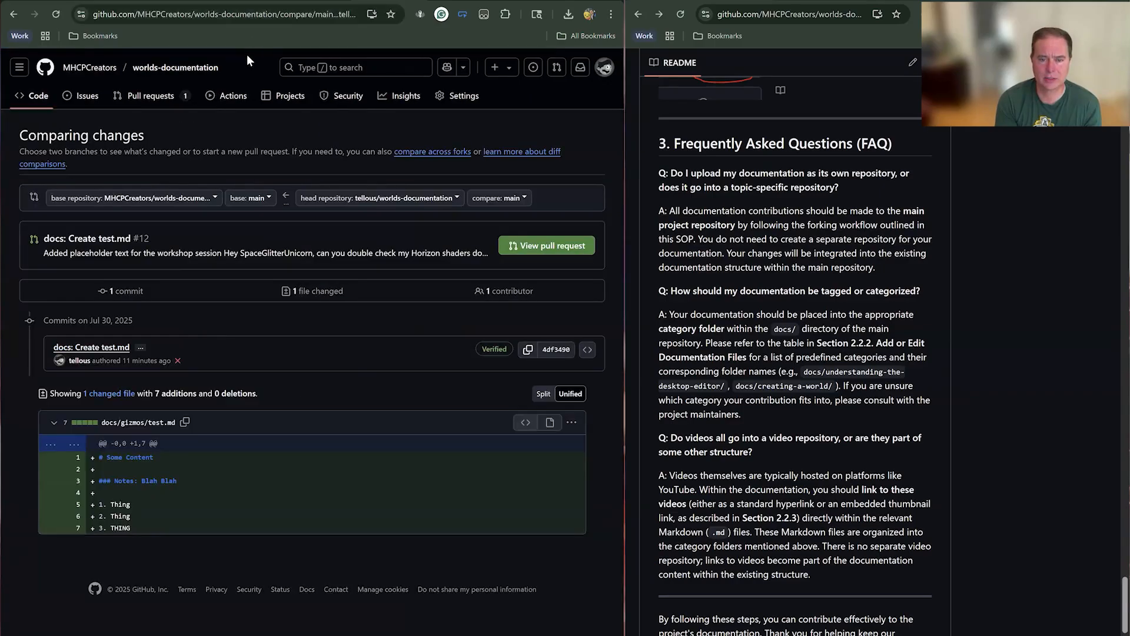
{"action": "left_click", "coordinate": [533, 254]}
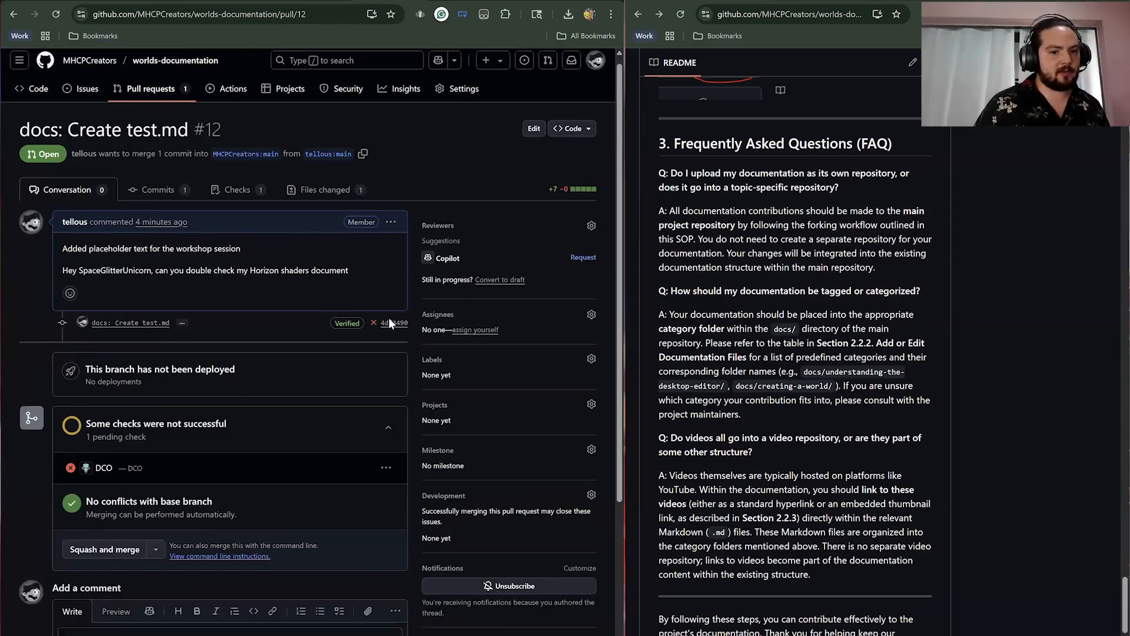
{"action": "scroll", "coordinate": [386, 321], "scroll_direction": "down", "scroll_amount": 3}
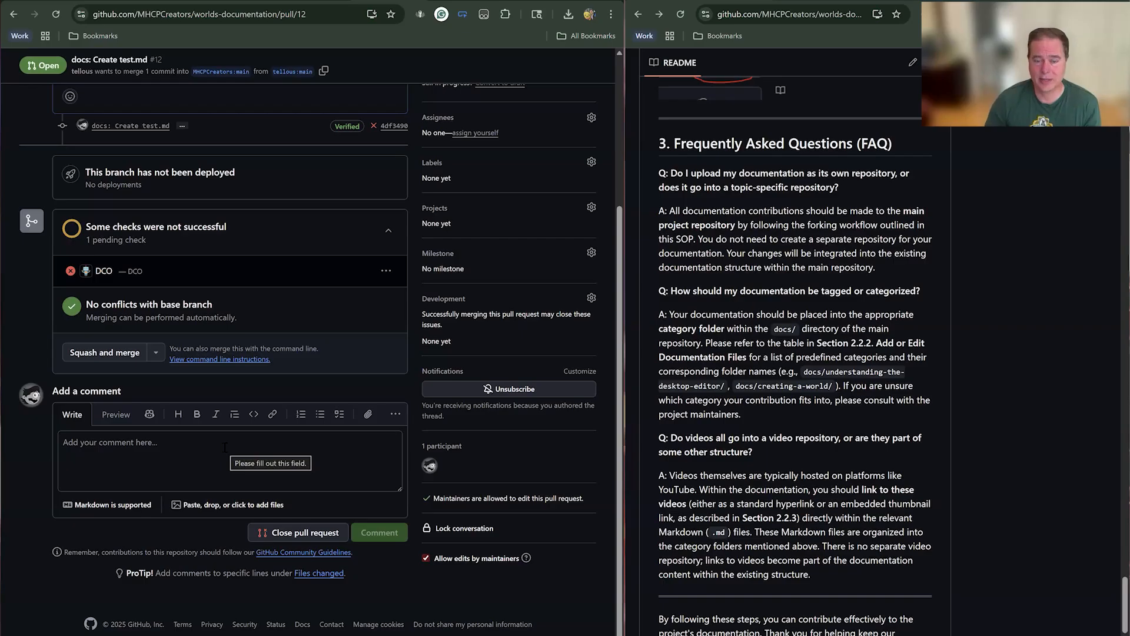
{"action": "left_click", "coordinate": [158, 355]}
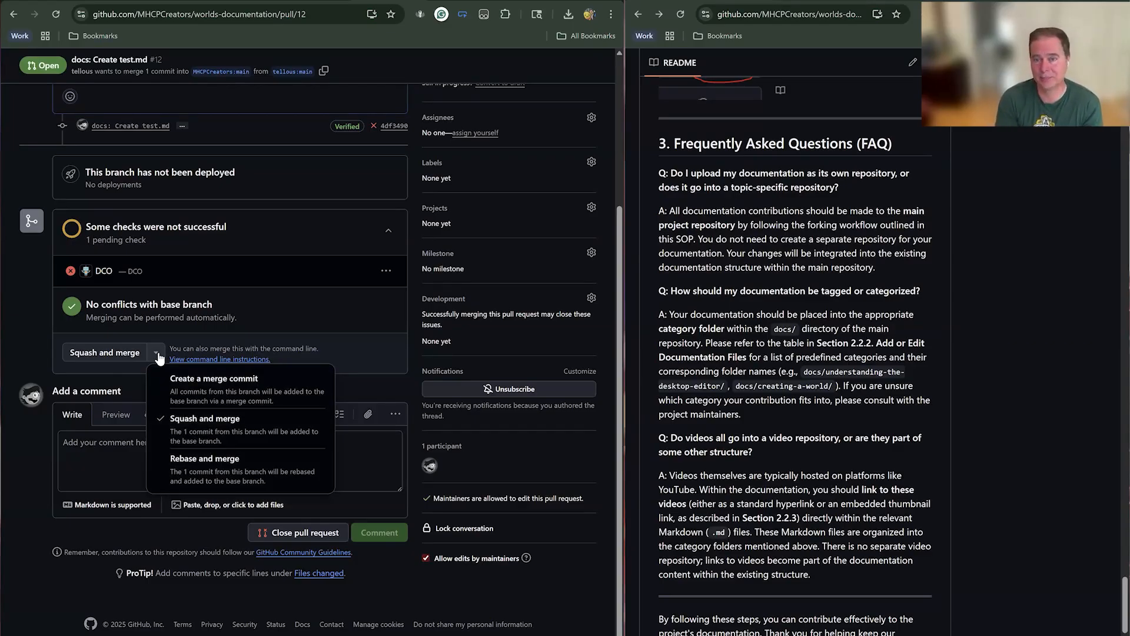
{"action": "left_click", "coordinate": [158, 355]}
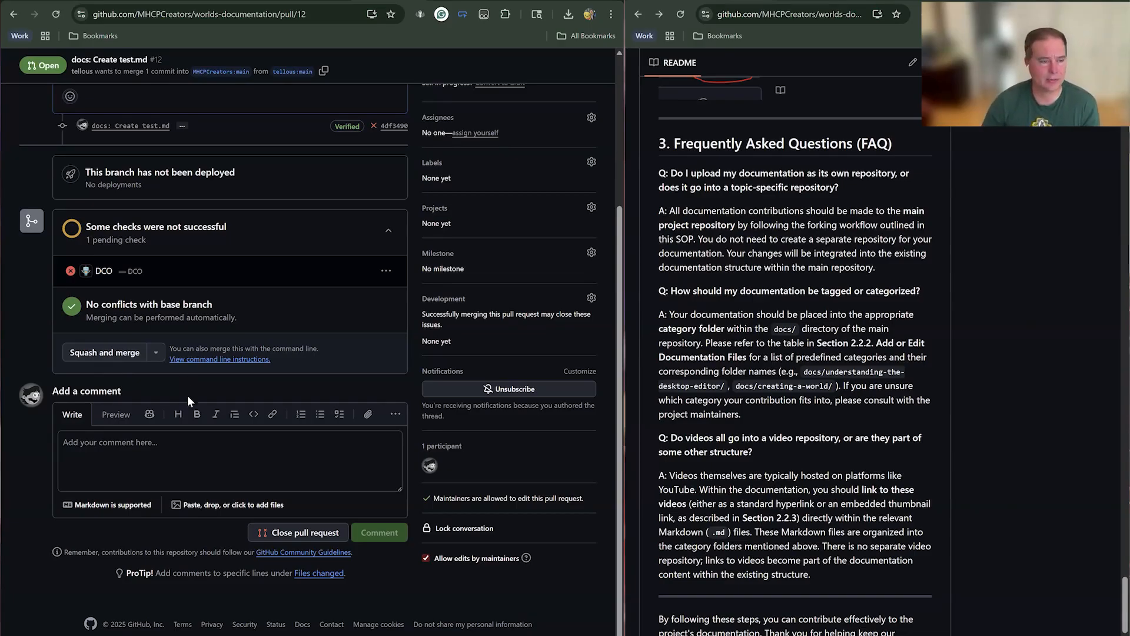
{"action": "scroll", "coordinate": [194, 512], "scroll_direction": "up", "scroll_amount": 2}
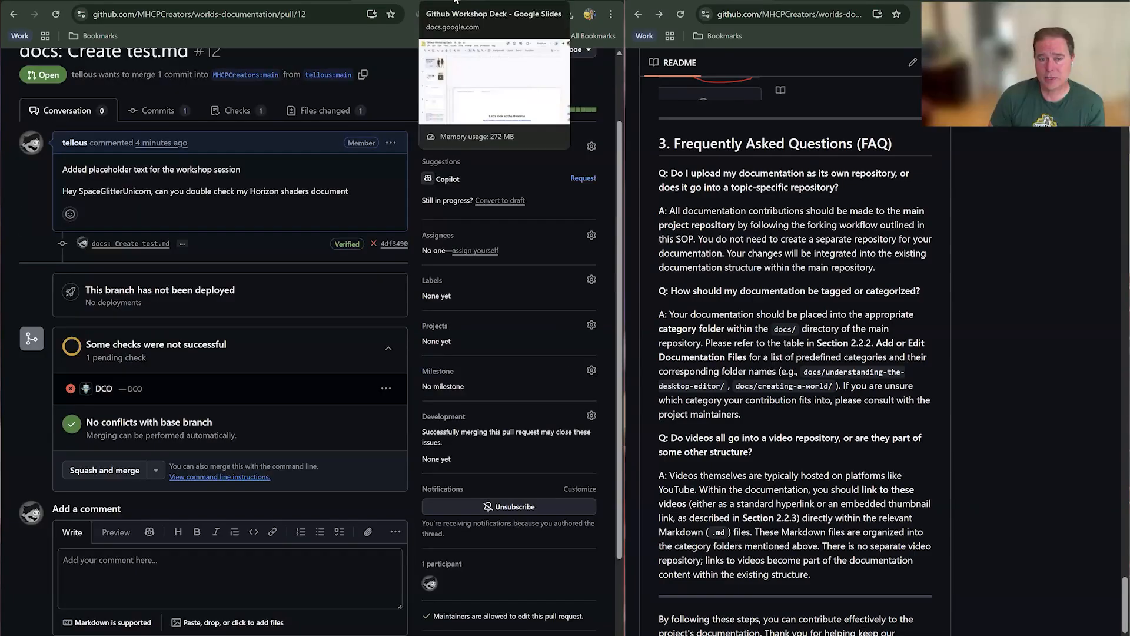